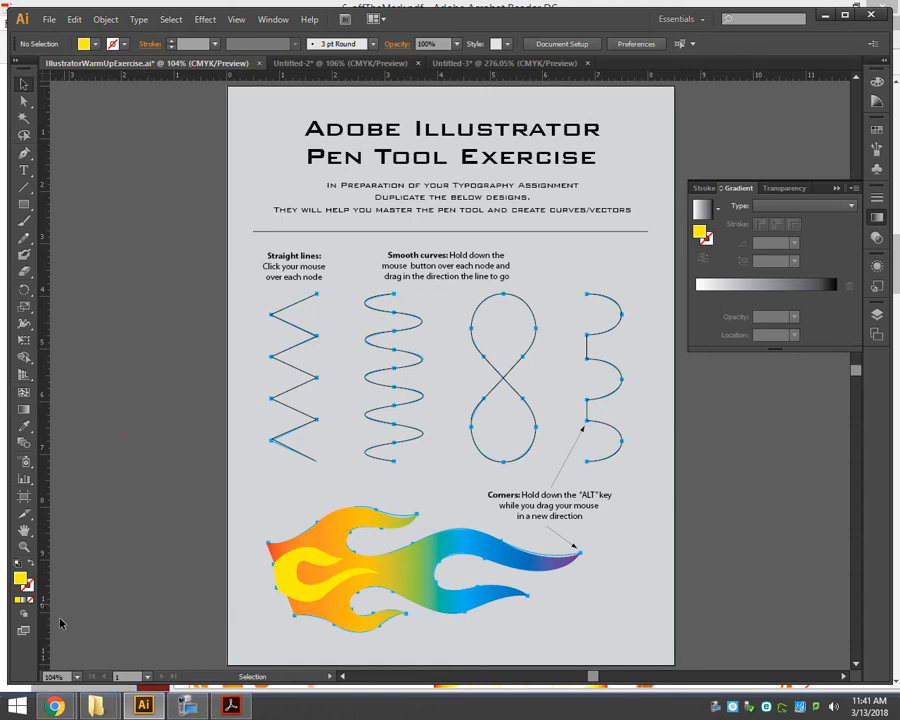
Step: Switch to Chrome's image-search window and view the typography phrases results for quote-poster inspiration
{"action": "mouse_move", "coordinate": [62, 700]}
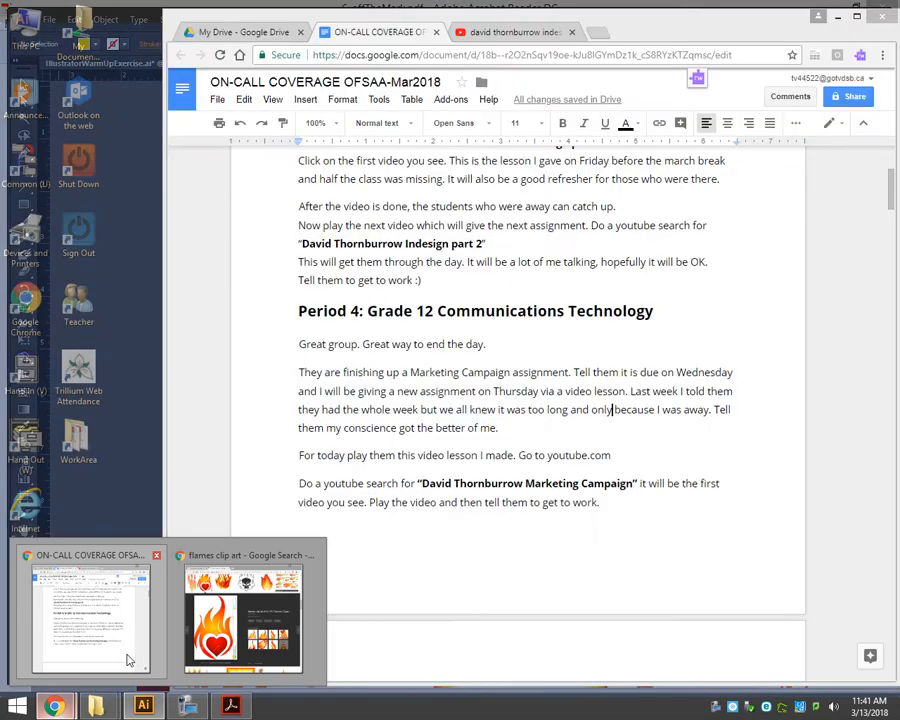
{"action": "left_click", "coordinate": [240, 615]}
{"action": "left_click", "coordinate": [262, 39]}
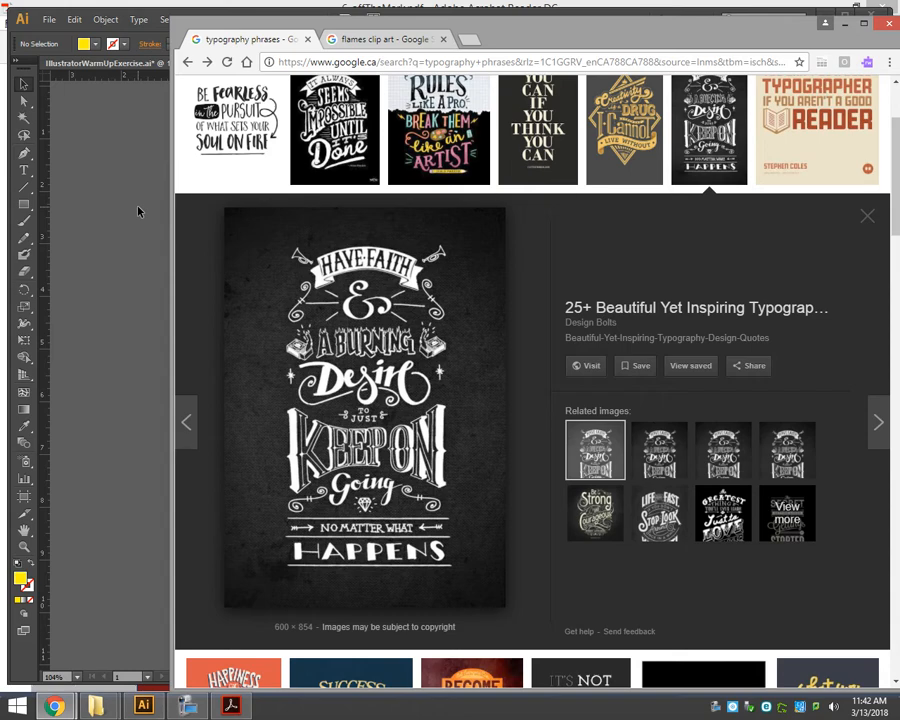
Step: Return to Illustrator and create a new one-artboard Letter document with the Print profile
{"action": "left_click", "coordinate": [113, 179]}
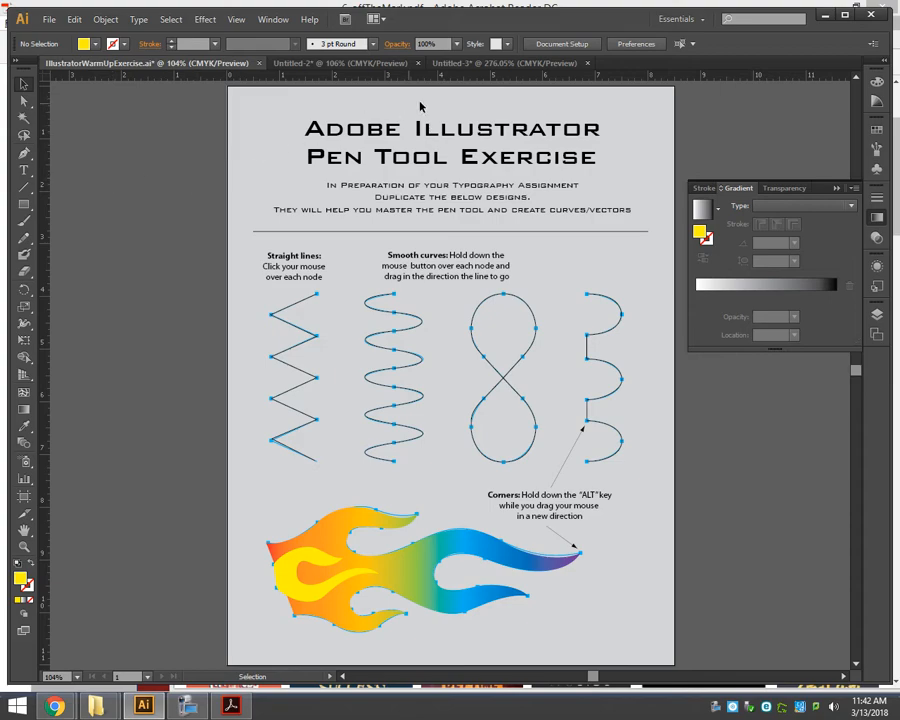
{"action": "key", "text": "ctrl+n"}
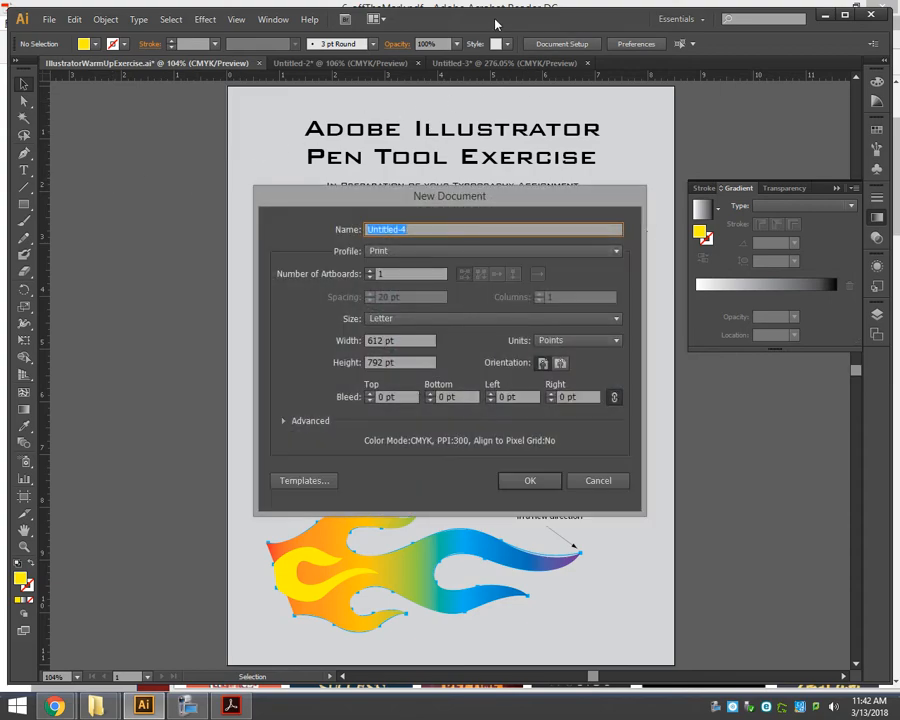
{"action": "key", "text": "Return"}
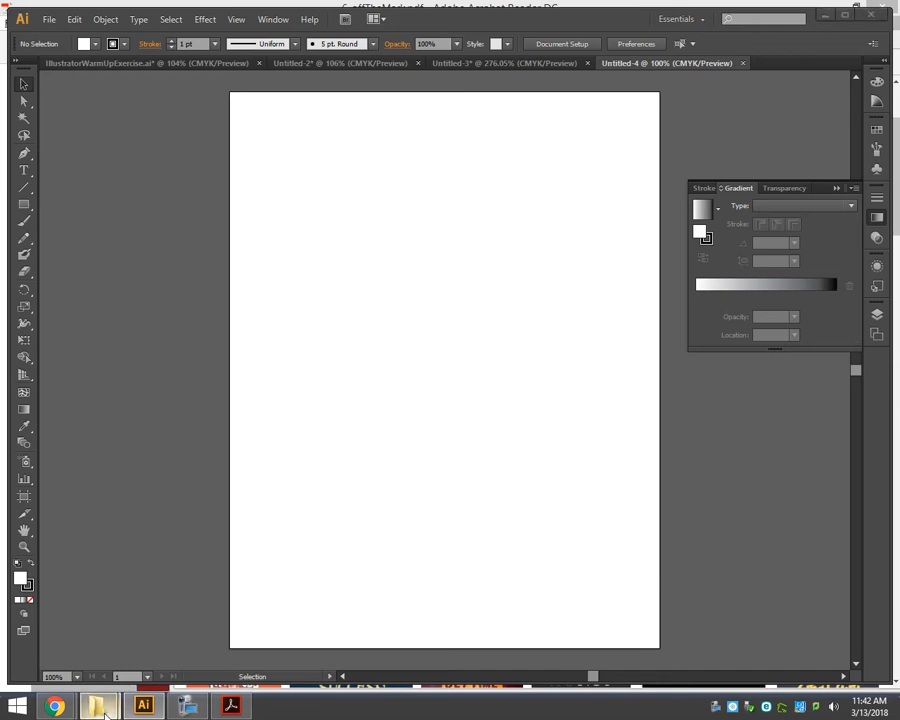
Step: In File Explorer, go to the 05b-Illustrate A Word folder and open the example file 10.ai
{"action": "mouse_move", "coordinate": [106, 714]}
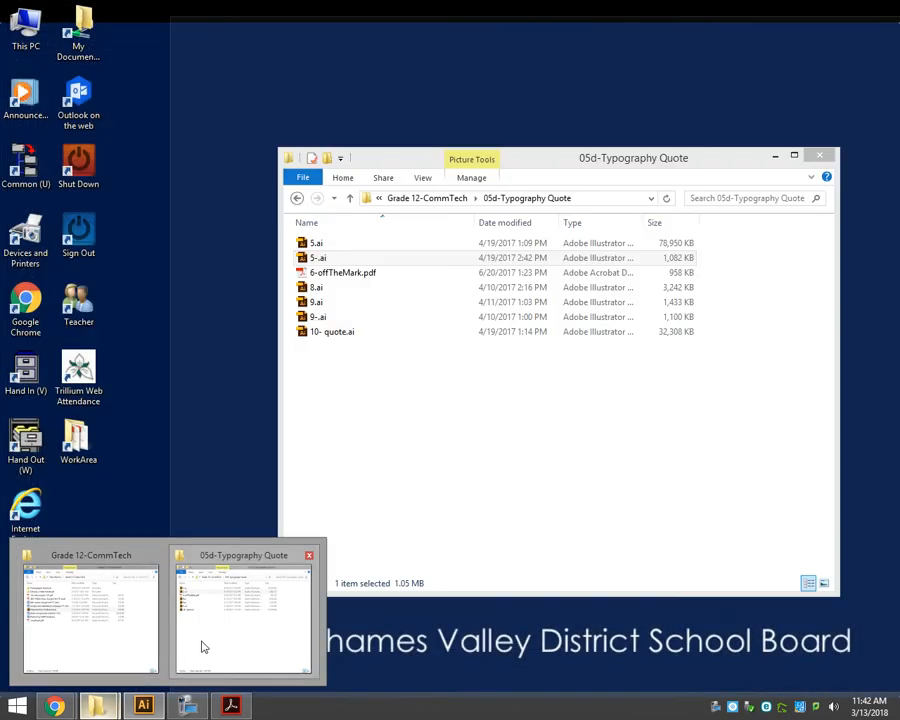
{"action": "left_click", "coordinate": [203, 645]}
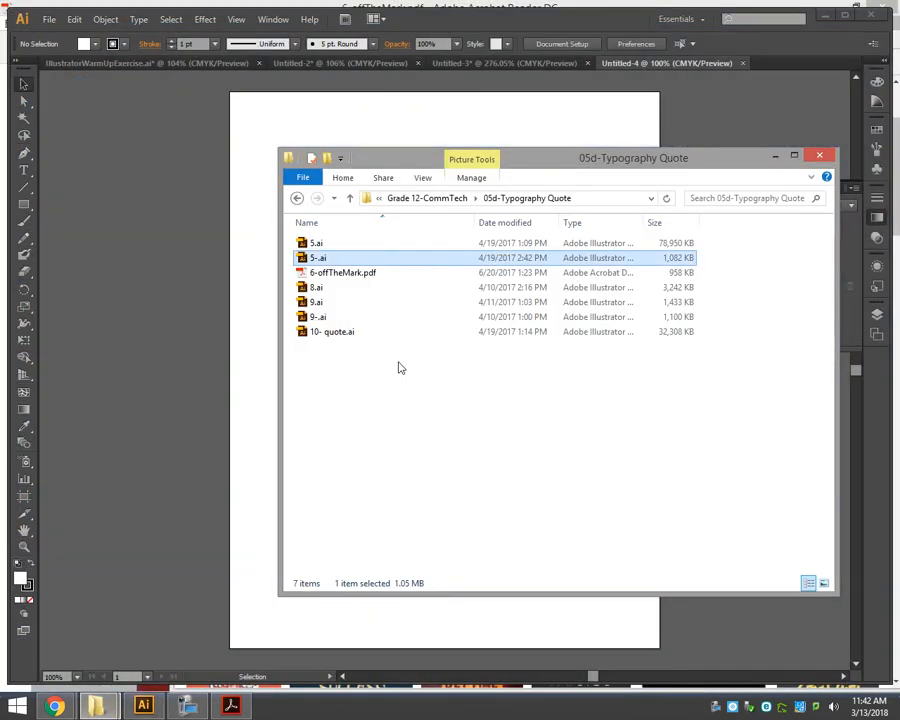
{"action": "left_click", "coordinate": [349, 198]}
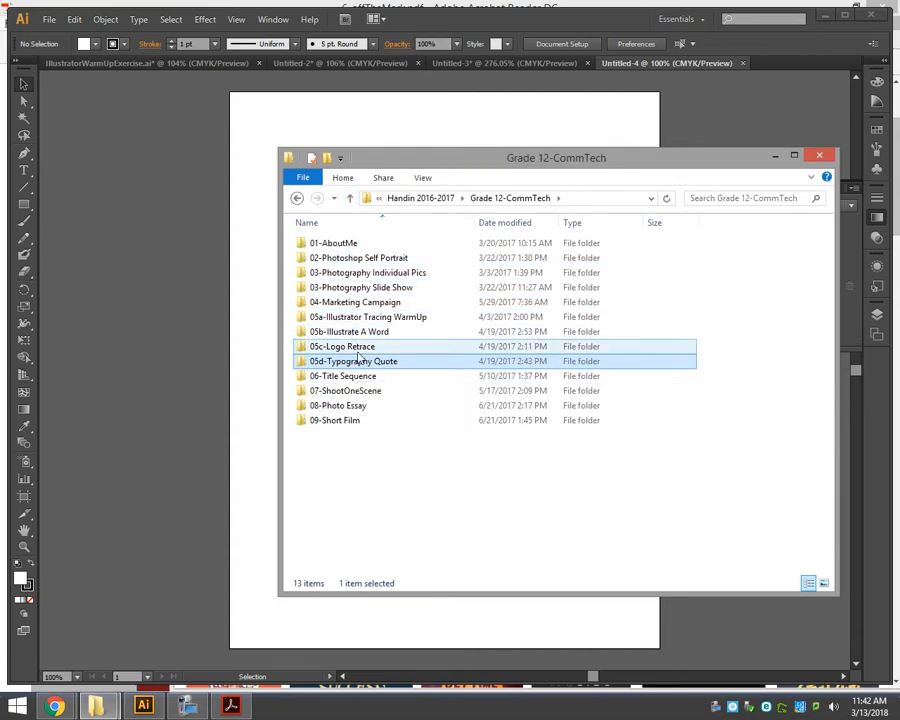
{"action": "double_click", "coordinate": [334, 331]}
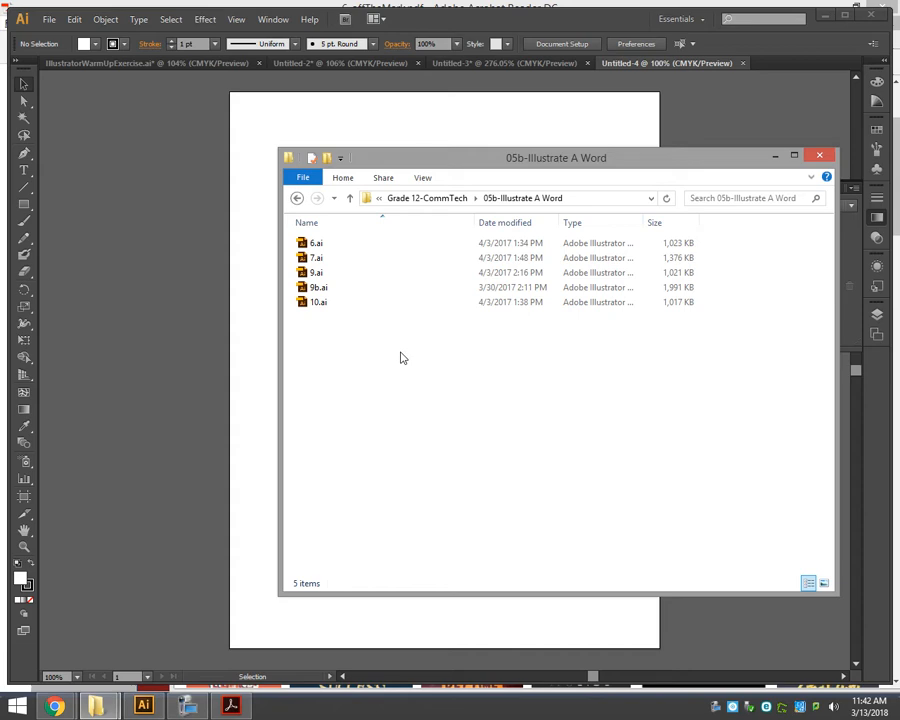
{"action": "left_click_drag", "start_coordinate": [315, 272], "coordinate": [316, 280]}
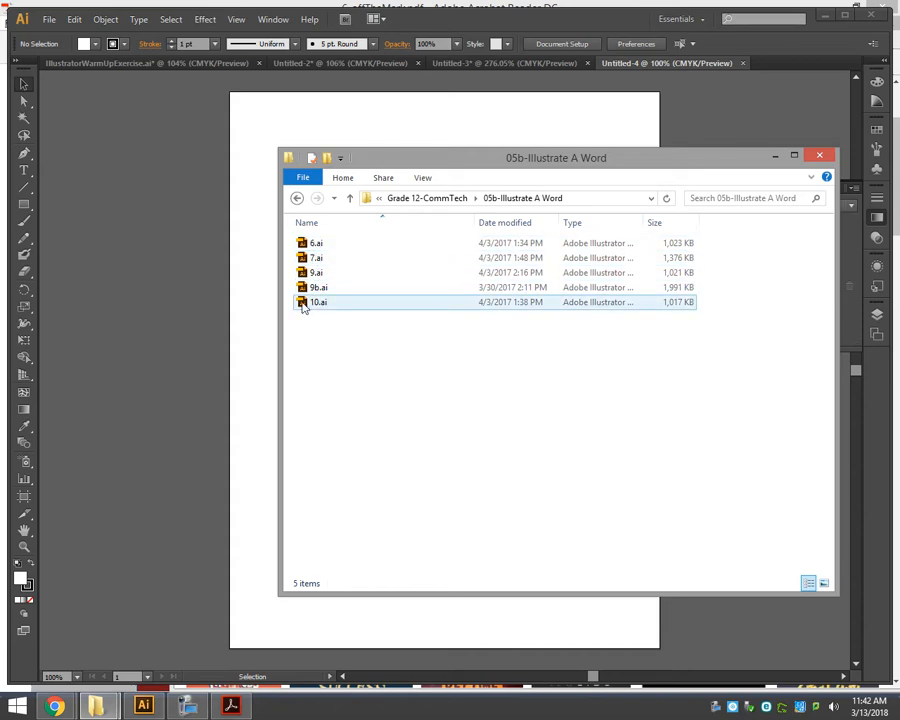
{"action": "double_click", "coordinate": [302, 303]}
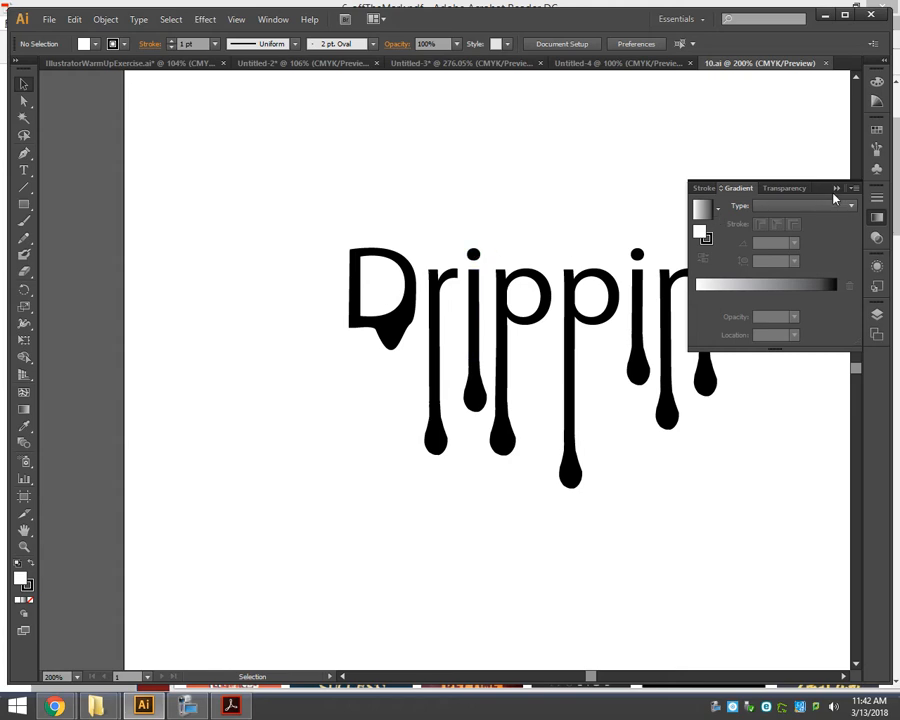
Step: Collapse the floating Gradient panel and inspect the paths of the dripping lettering, leaving nothing selected
{"action": "left_click", "coordinate": [836, 189]}
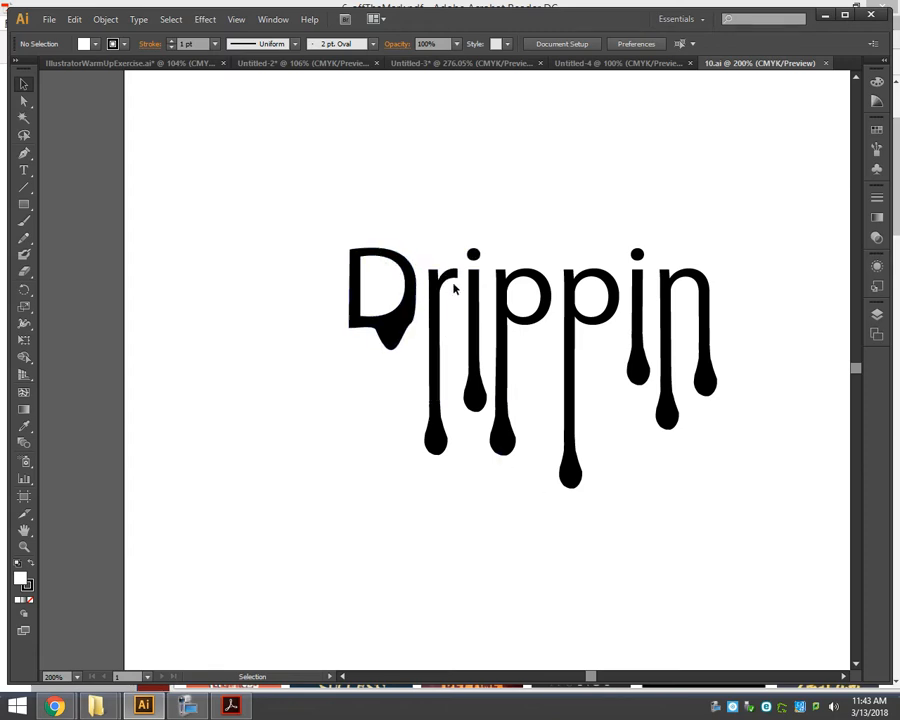
{"action": "left_click", "coordinate": [388, 344]}
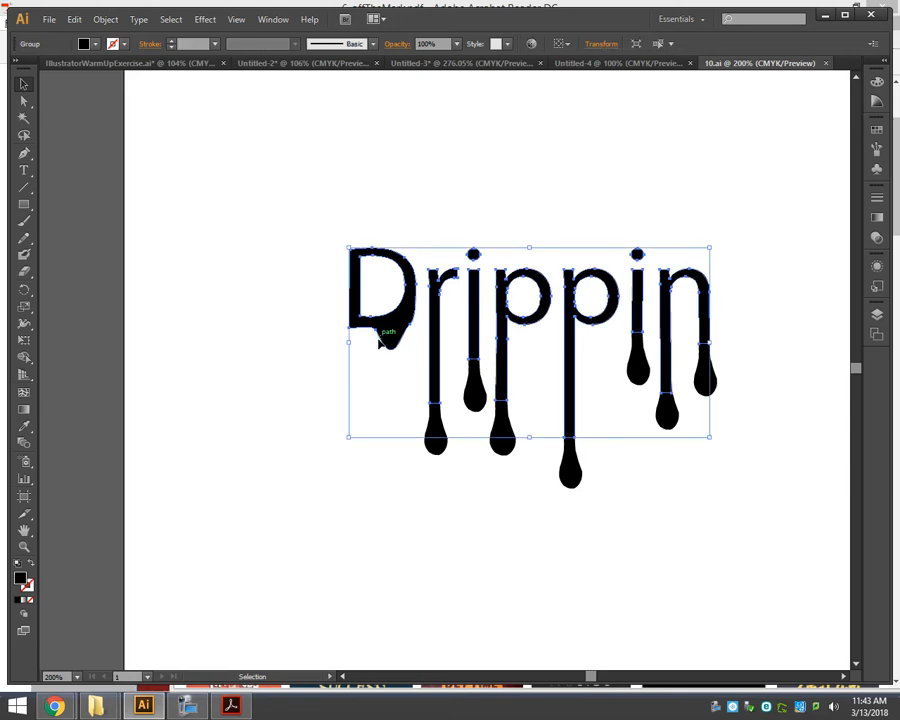
{"action": "left_click", "coordinate": [412, 418]}
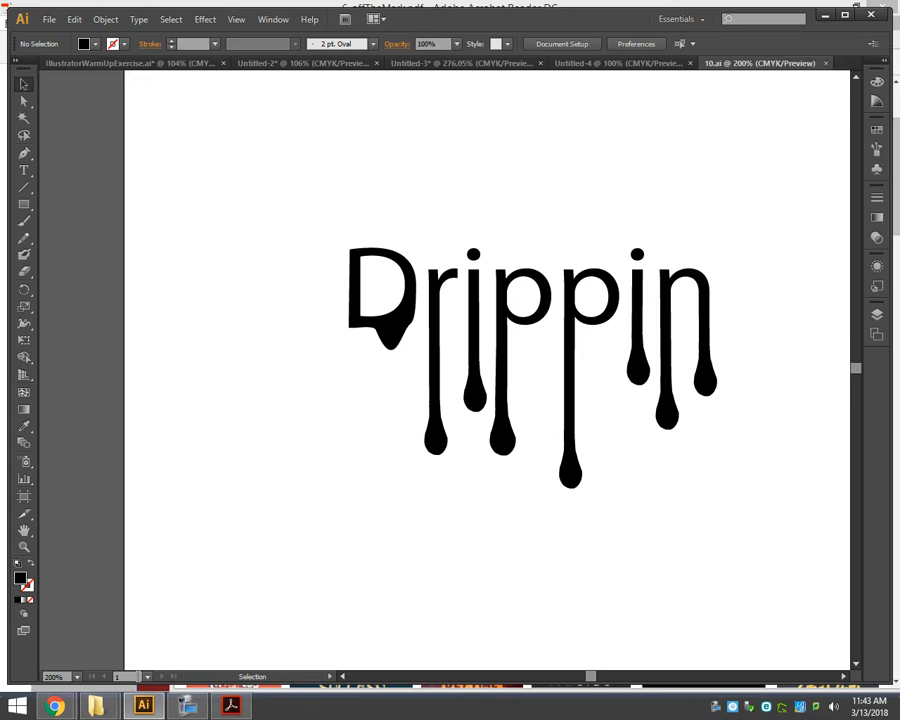
Step: Open 9.ai and 9b.ai together from the 05b-Illustrate A Word folder, accepting the Pointillize effect with cell size 5
{"action": "left_click", "coordinate": [104, 707]}
{"action": "left_click", "coordinate": [237, 643]}
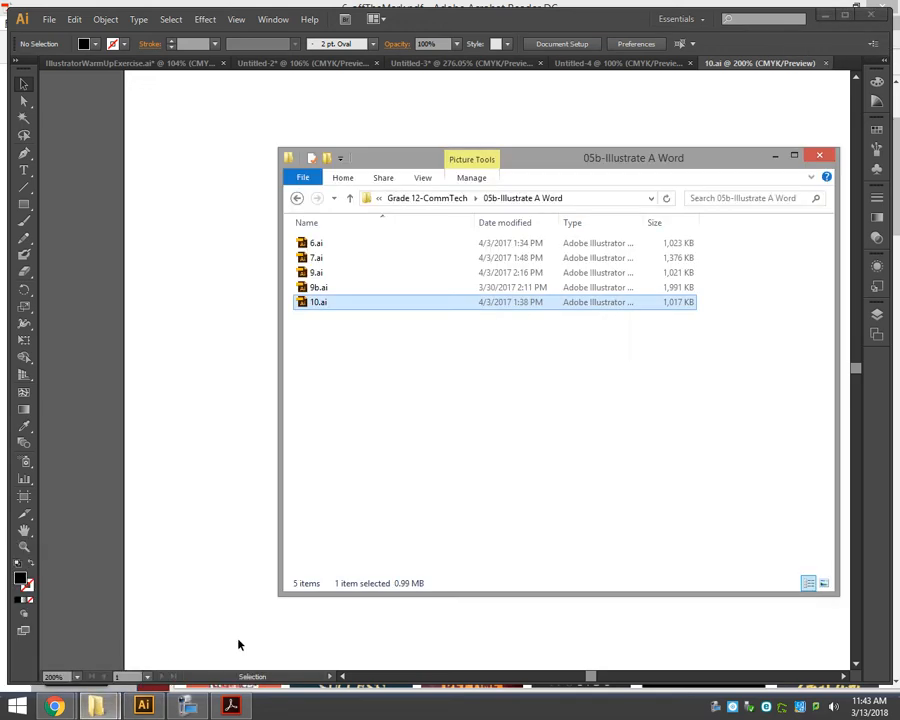
{"action": "left_click", "coordinate": [316, 287]}
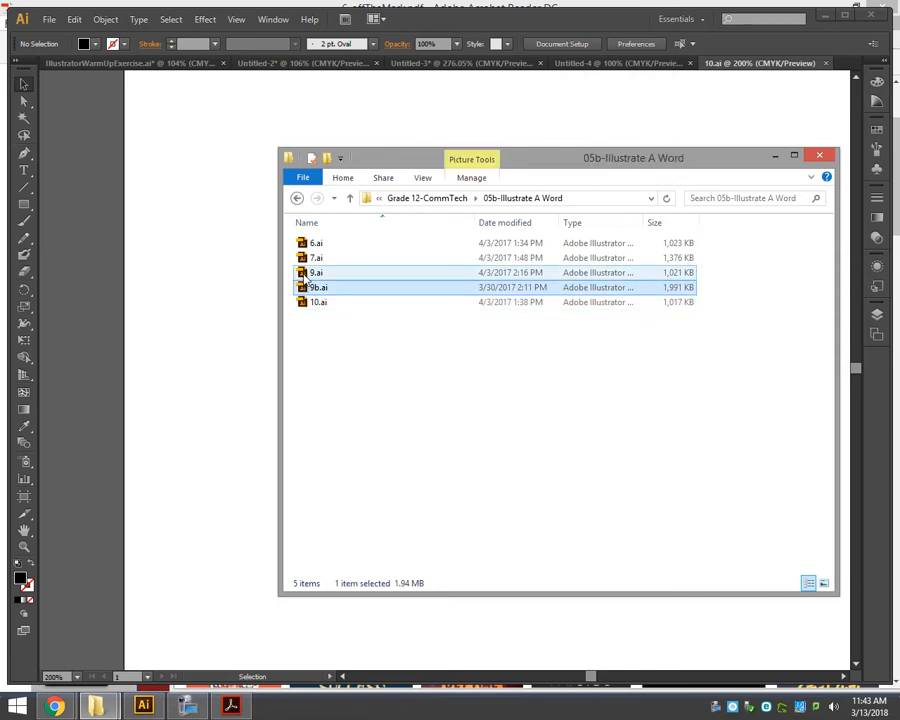
{"action": "left_click", "coordinate": [315, 272], "text": "ctrl"}
{"action": "key", "text": "Return"}
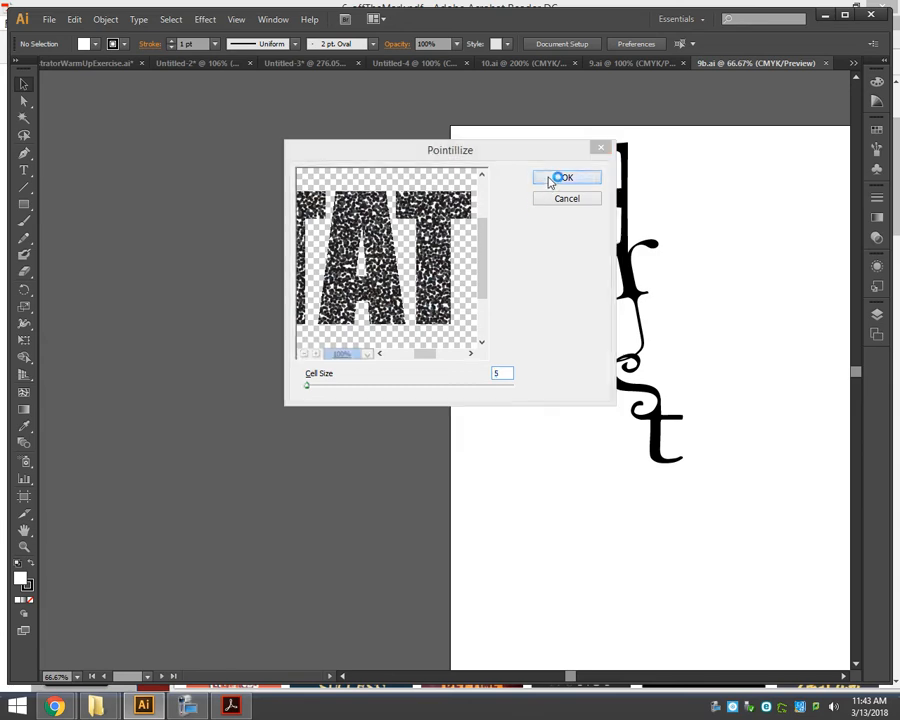
{"action": "left_click", "coordinate": [553, 180]}
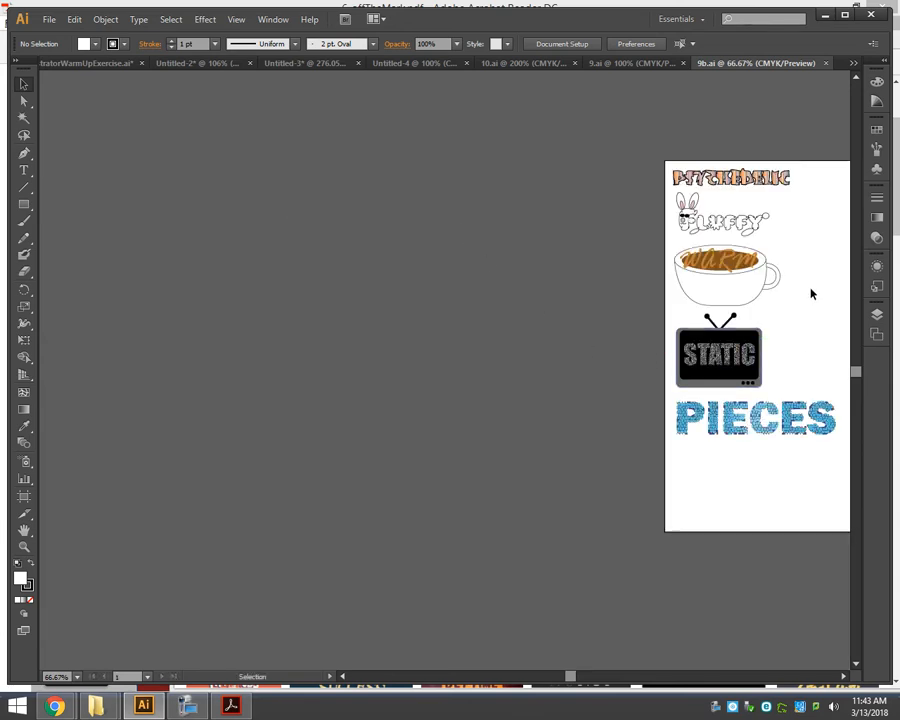
Step: Examine the illustrated words in 9b.ai up close from first to last, and close both 9b.ai and 9.ai
{"action": "left_click_drag", "start_coordinate": [811, 293], "coordinate": [395, 311]}
{"action": "key", "text": "z"}
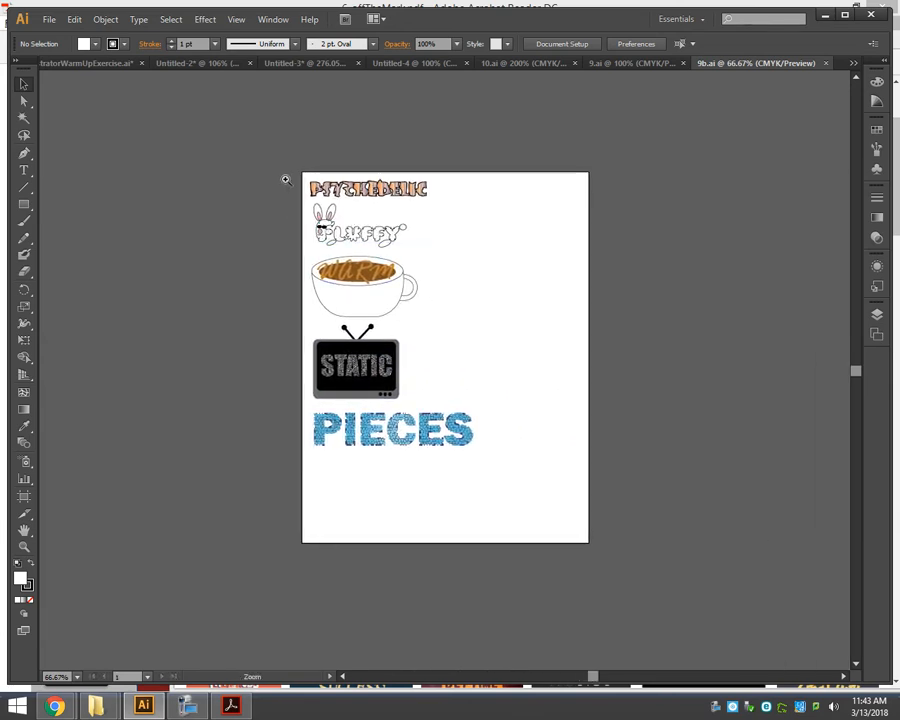
{"action": "left_click_drag", "start_coordinate": [283, 172], "coordinate": [484, 328]}
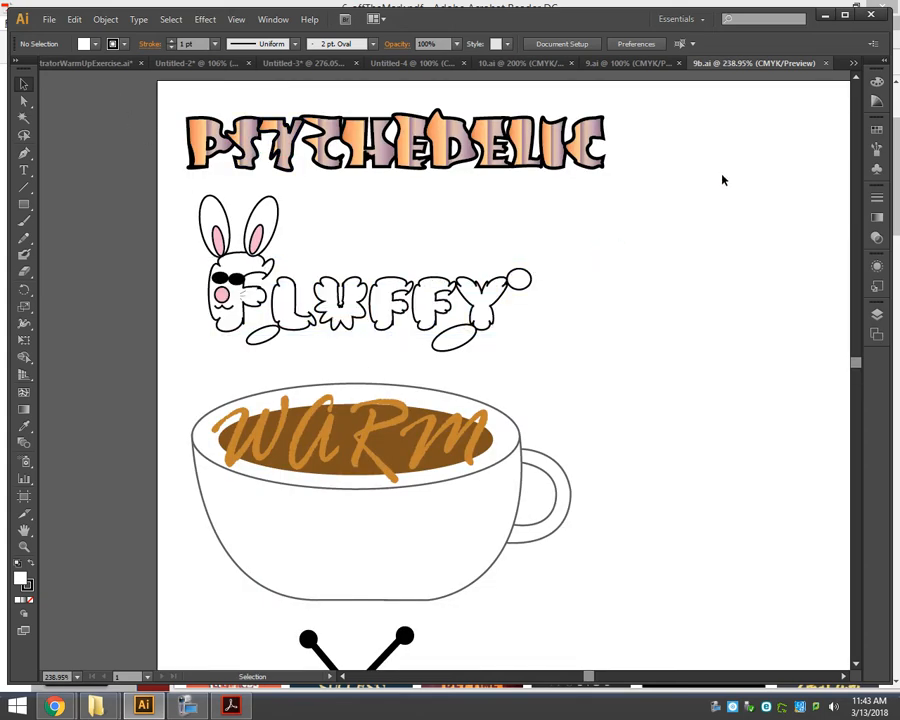
{"action": "scroll", "coordinate": [721, 179], "scroll_direction": "down", "scroll_amount": 2}
{"action": "scroll", "coordinate": [721, 183], "scroll_direction": "down", "scroll_amount": 8}
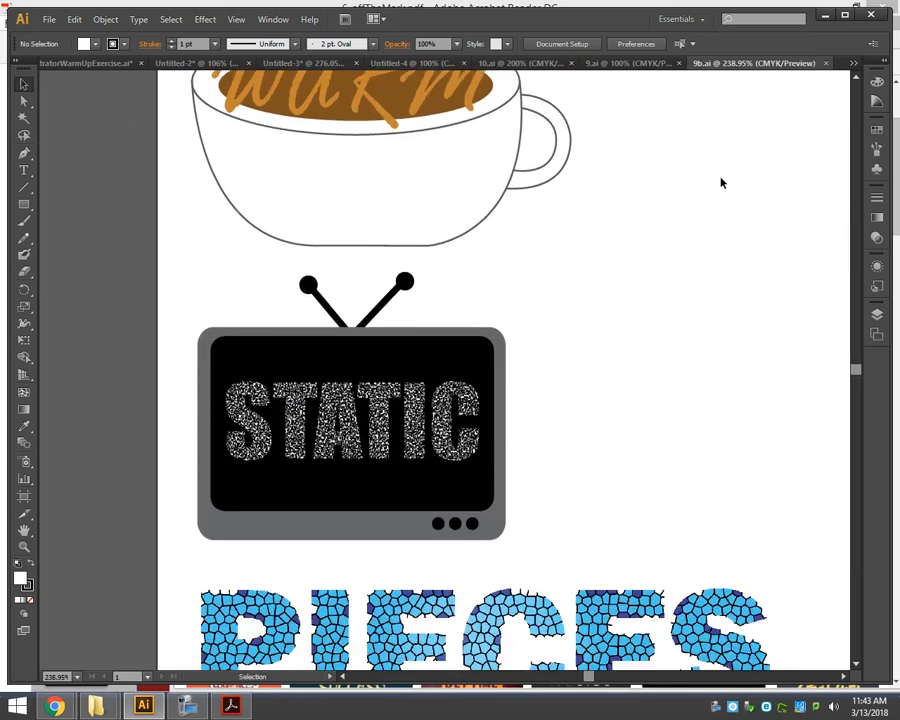
{"action": "scroll", "coordinate": [722, 183], "scroll_direction": "down", "scroll_amount": 3}
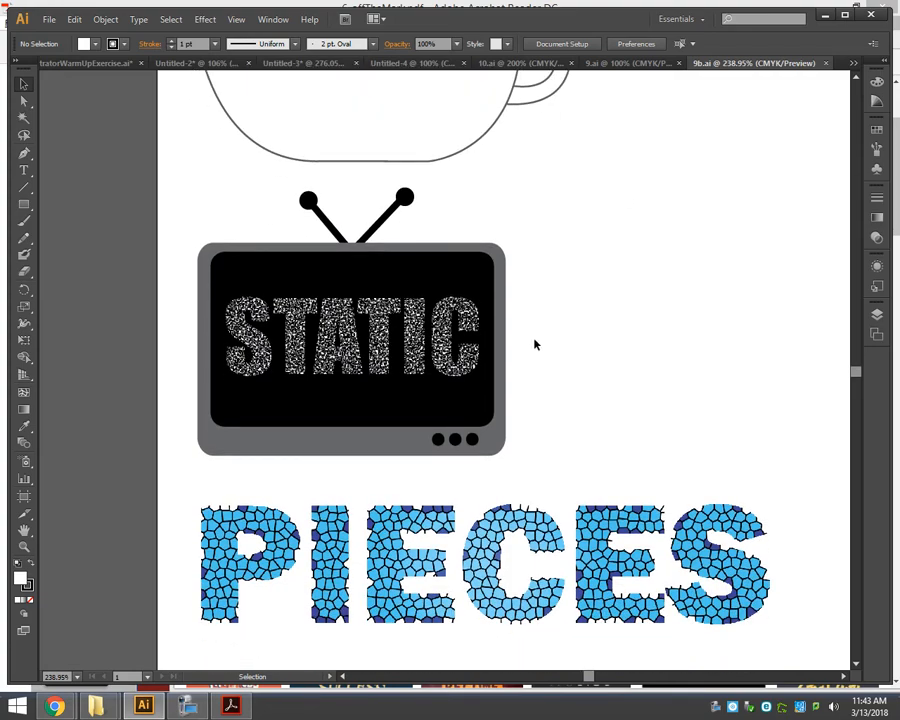
{"action": "left_click", "coordinate": [826, 63]}
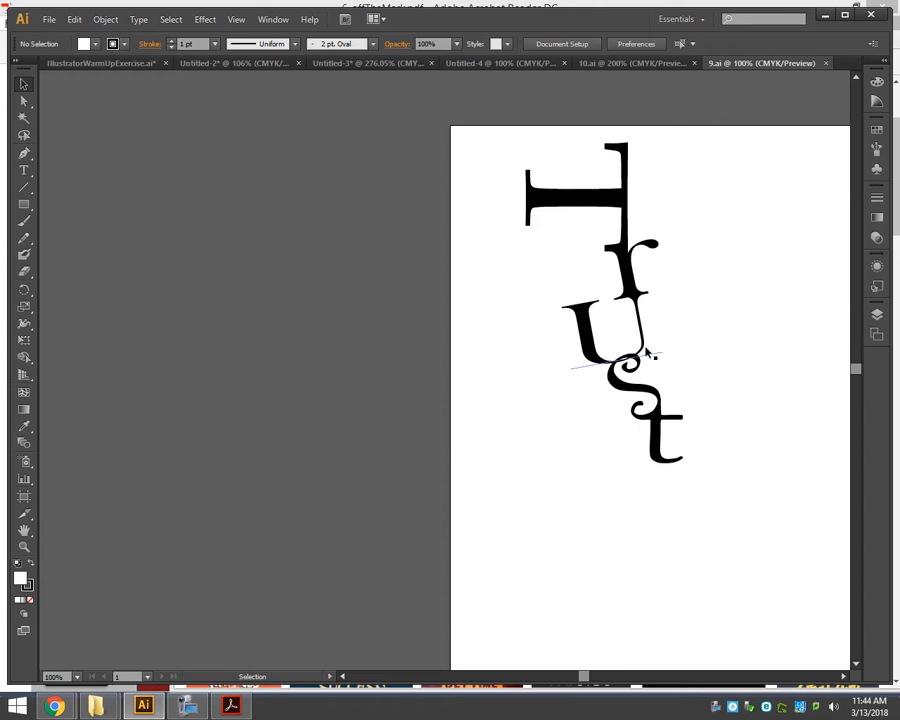
{"action": "left_click", "coordinate": [826, 63]}
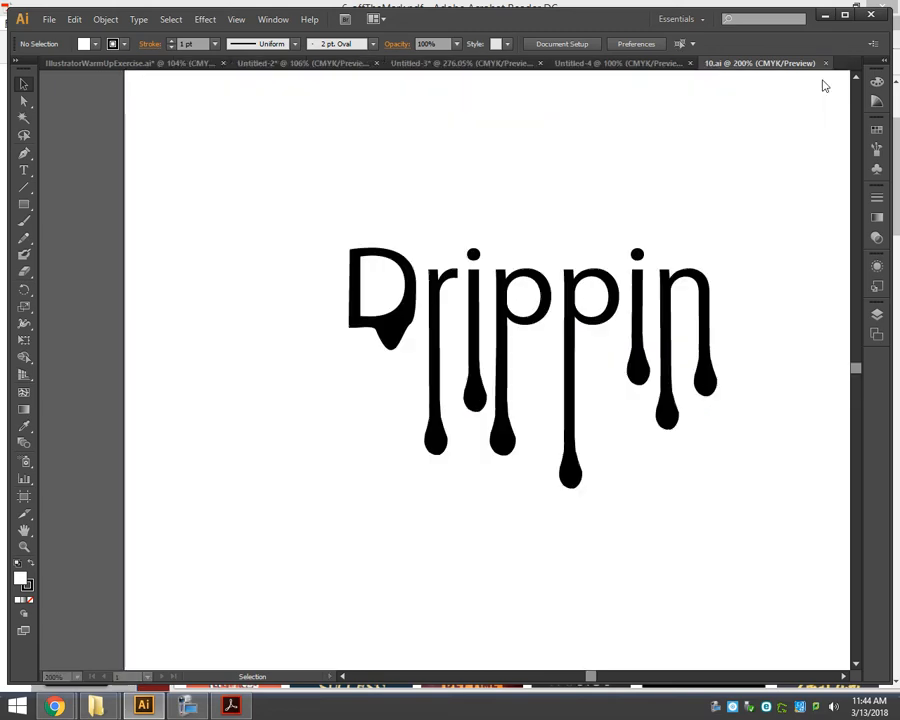
Step: Return to the 05b-Illustrate A Word folder and open 6.ai and 7.ai together in Illustrator
{"action": "key", "text": "alt+Tab"}
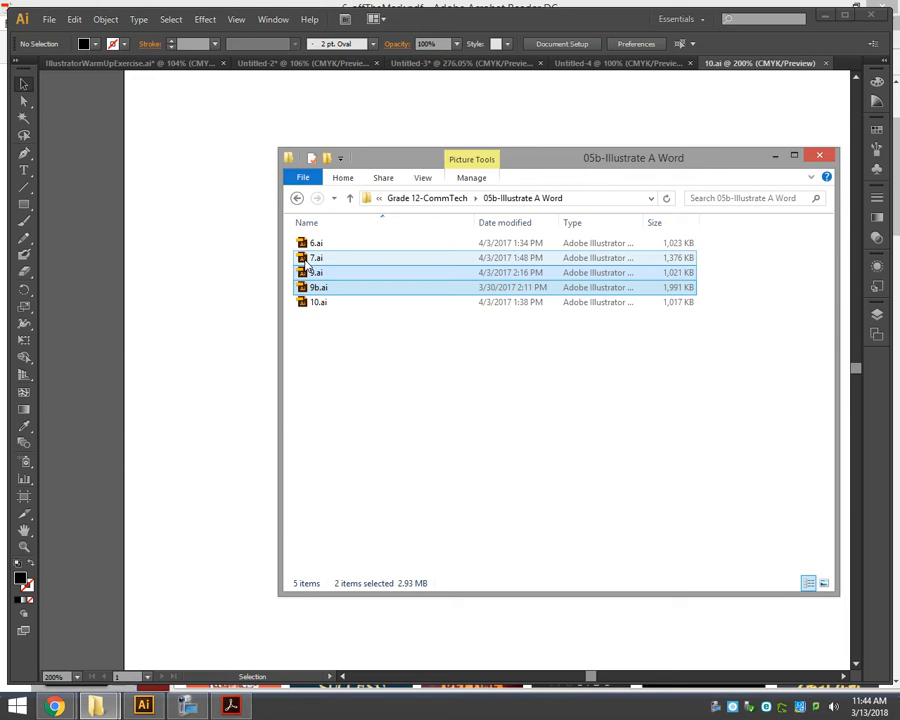
{"action": "left_click", "coordinate": [310, 258]}
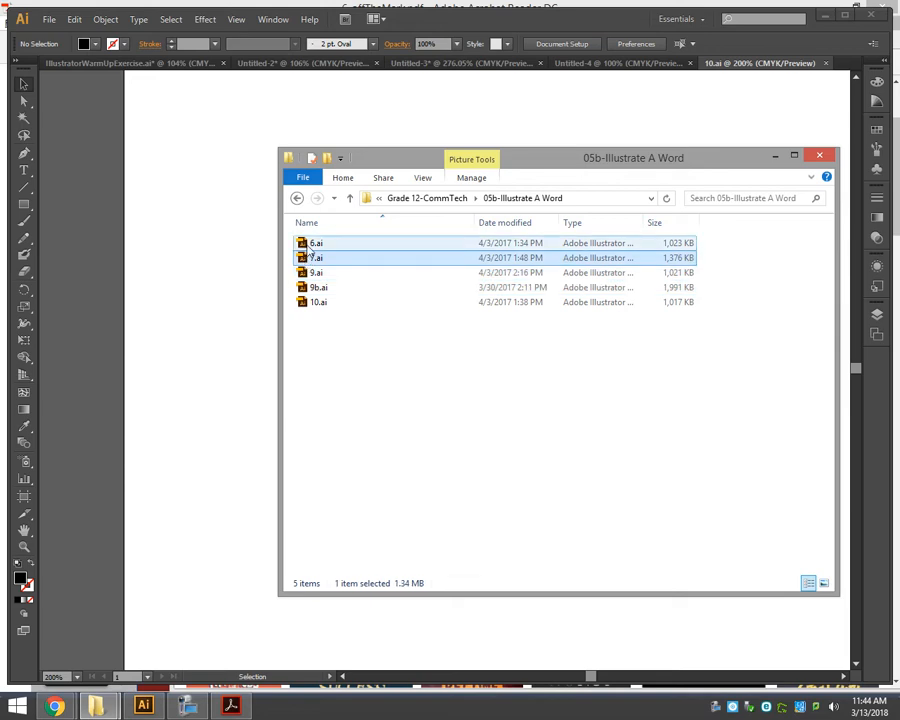
{"action": "left_click", "coordinate": [310, 245], "text": "ctrl"}
{"action": "key", "text": "alt+Tab"}
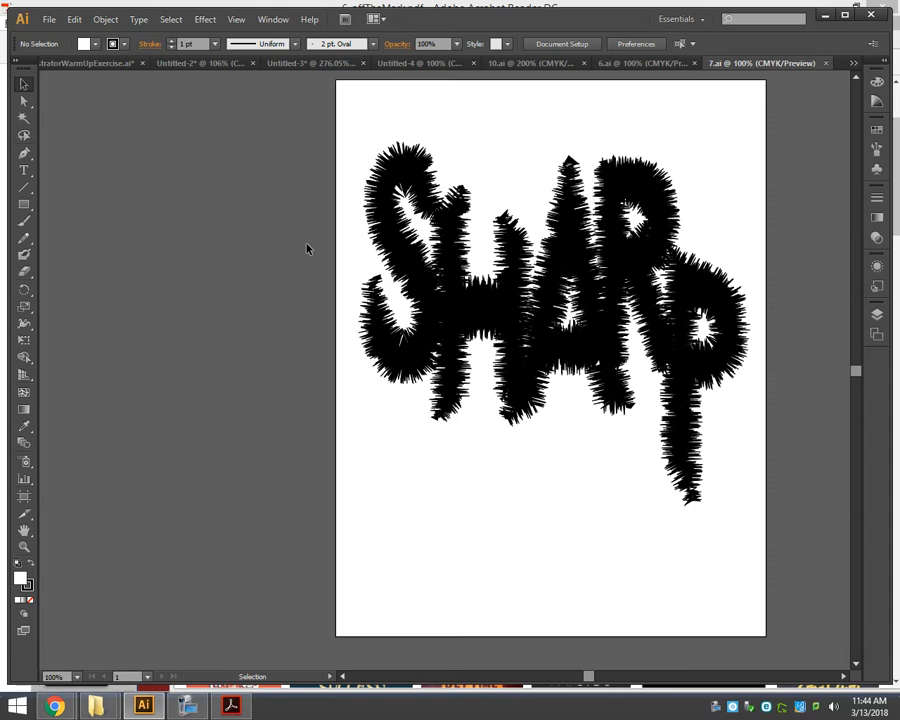
Step: View and close the remaining example files 7.ai, 6.ai and 10.ai, returning to the blank document
{"action": "left_click", "coordinate": [826, 63]}
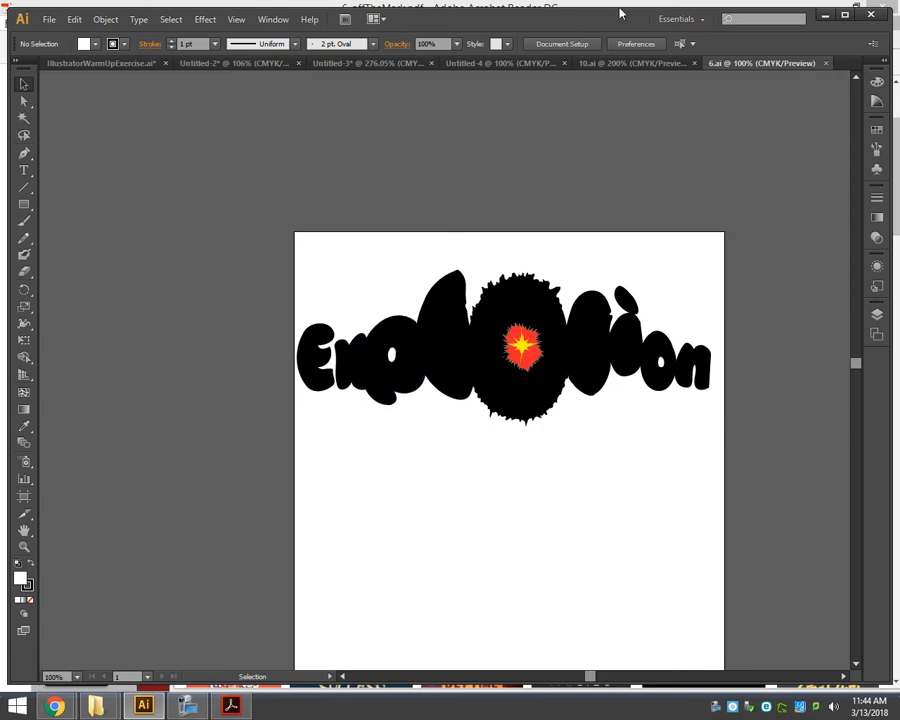
{"action": "left_click", "coordinate": [826, 65]}
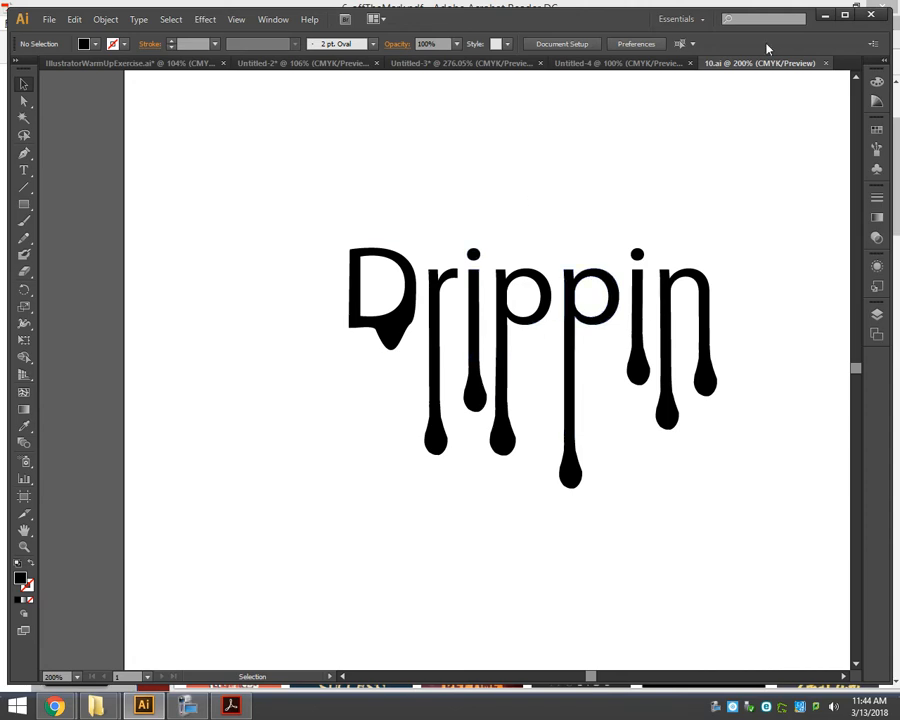
{"action": "left_click", "coordinate": [826, 63]}
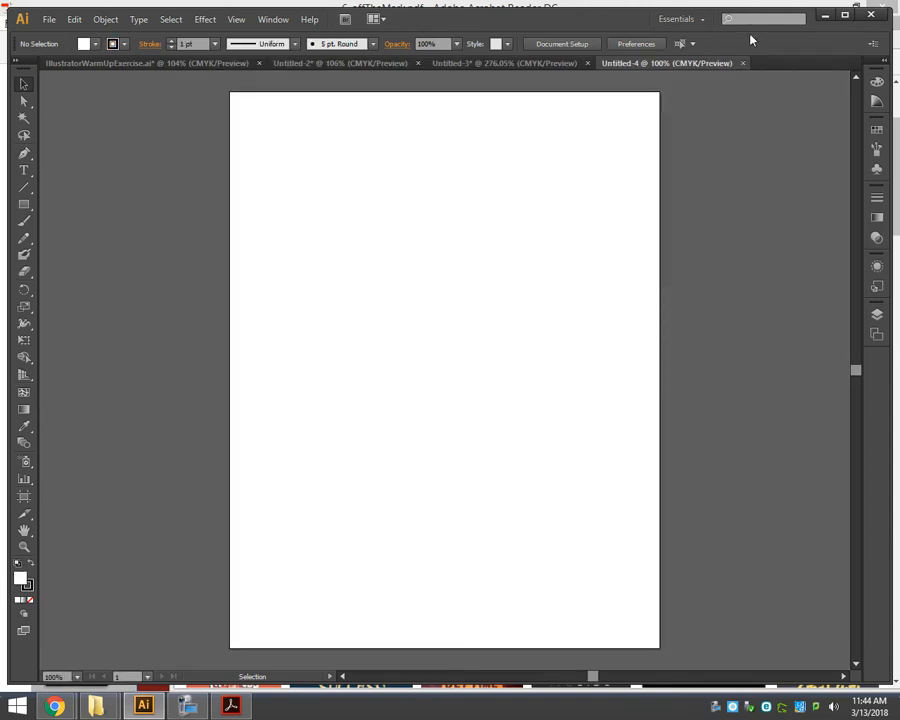
Step: Check the "Have Faith & A Burning Desire" typography poster in Chrome and return to the blank Illustrator document
{"action": "mouse_move", "coordinate": [55, 706]}
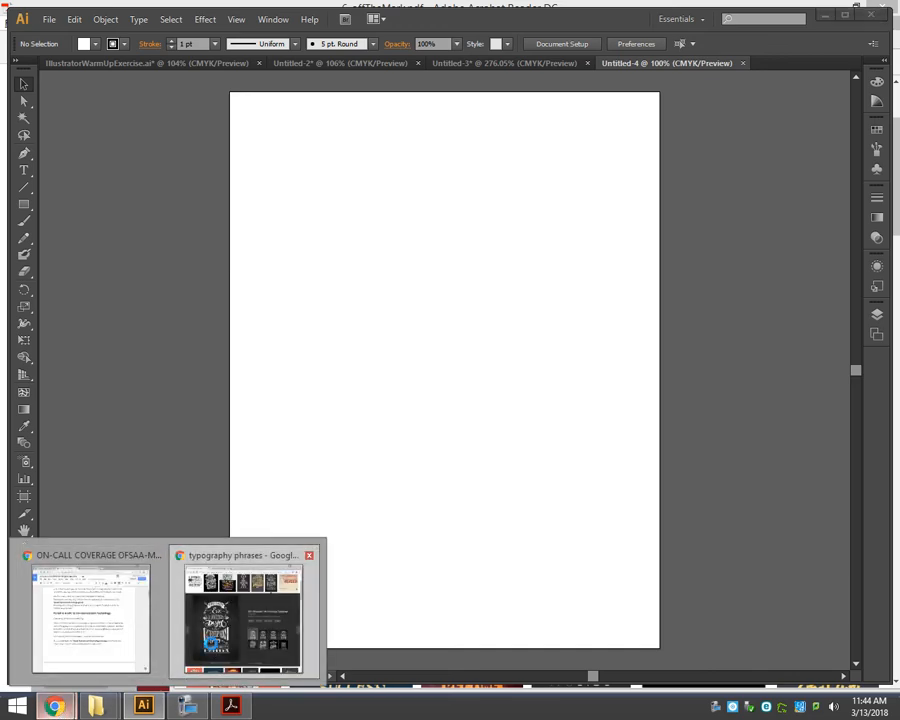
{"action": "left_click", "coordinate": [243, 615]}
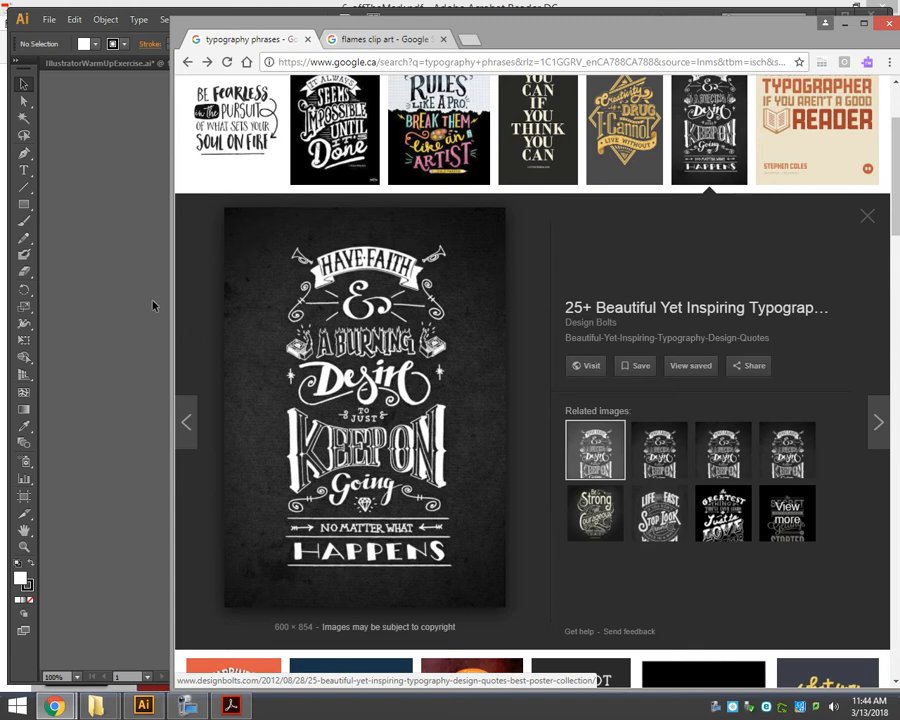
{"action": "left_click", "coordinate": [126, 287]}
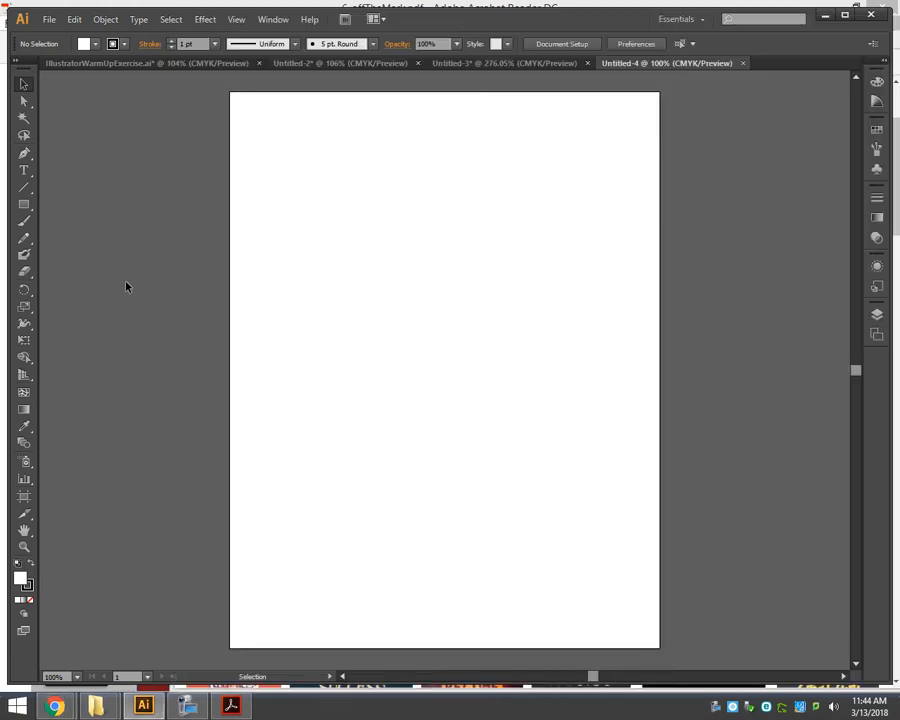
Step: Add the word "BURNING" as point text on the blank artboard and select it
{"action": "left_click", "coordinate": [24, 170]}
{"action": "left_click", "coordinate": [314, 306]}
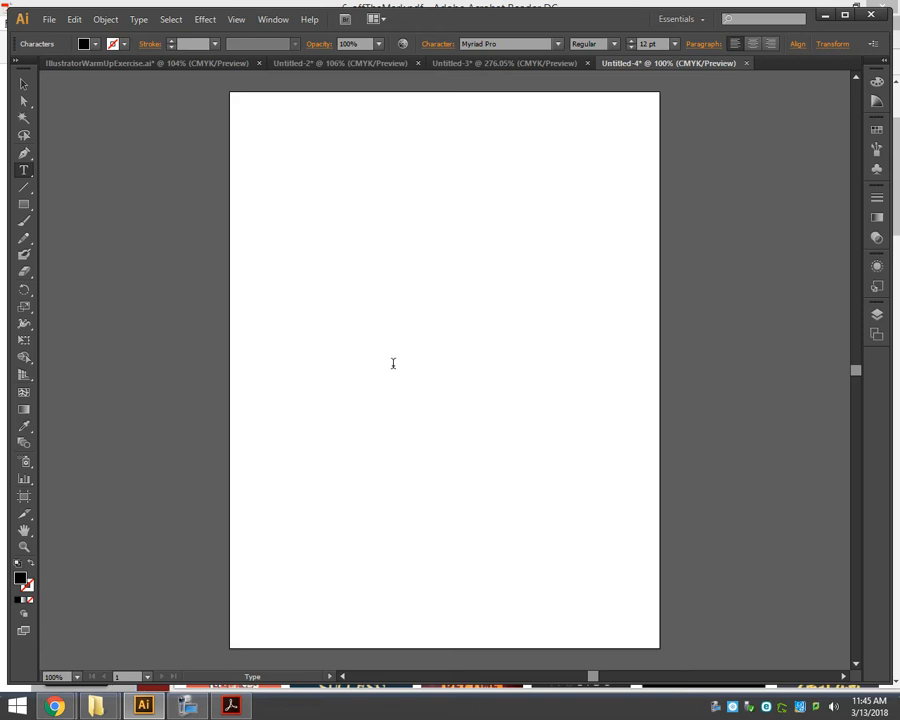
{"action": "key", "text": "ctrl+a"}
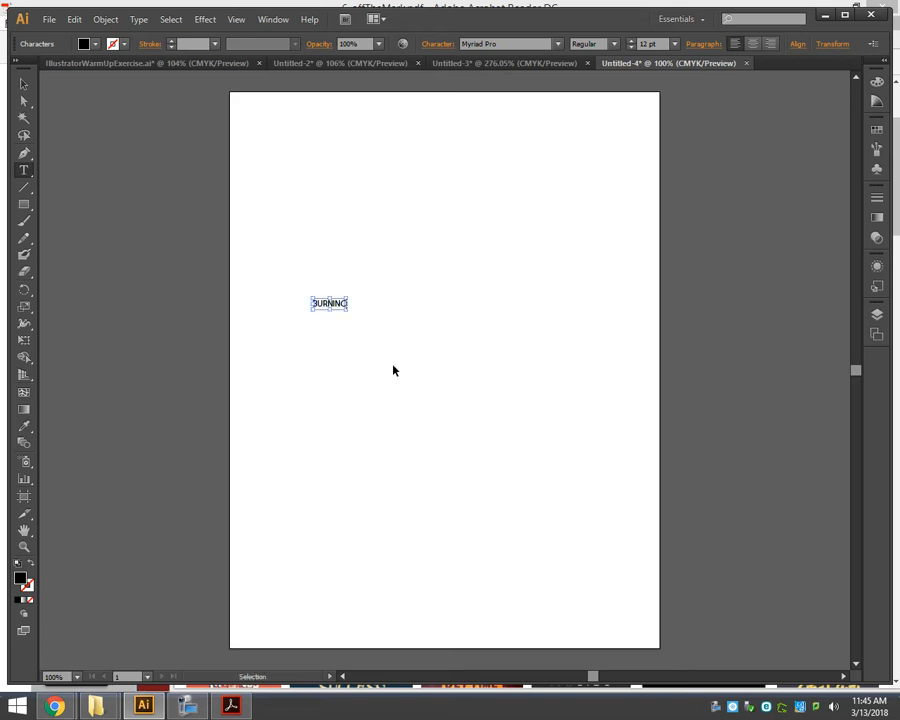
Step: Set the font of the word "BURNING" to Blackoak Std and keep it selected as an object
{"action": "left_click", "coordinate": [138, 21]}
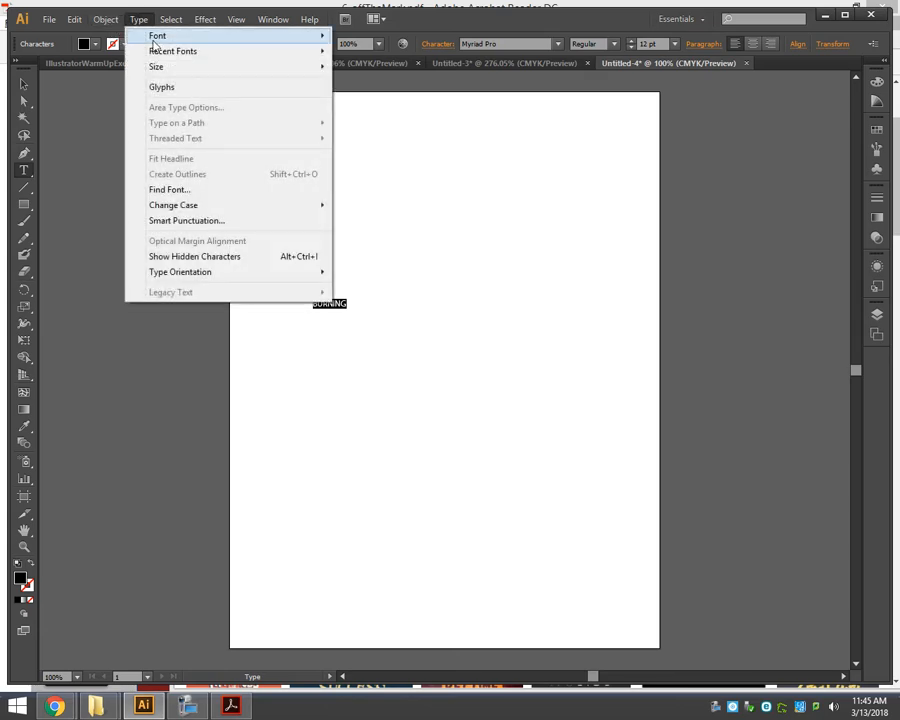
{"action": "mouse_move", "coordinate": [155, 40]}
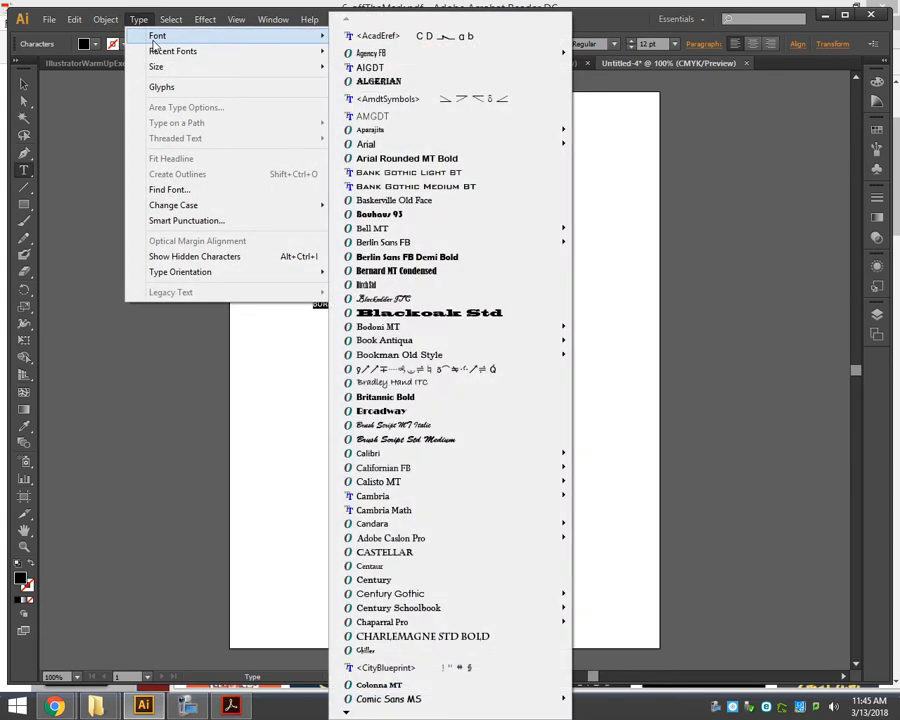
{"action": "left_click", "coordinate": [417, 316]}
{"action": "left_click", "coordinate": [24, 84]}
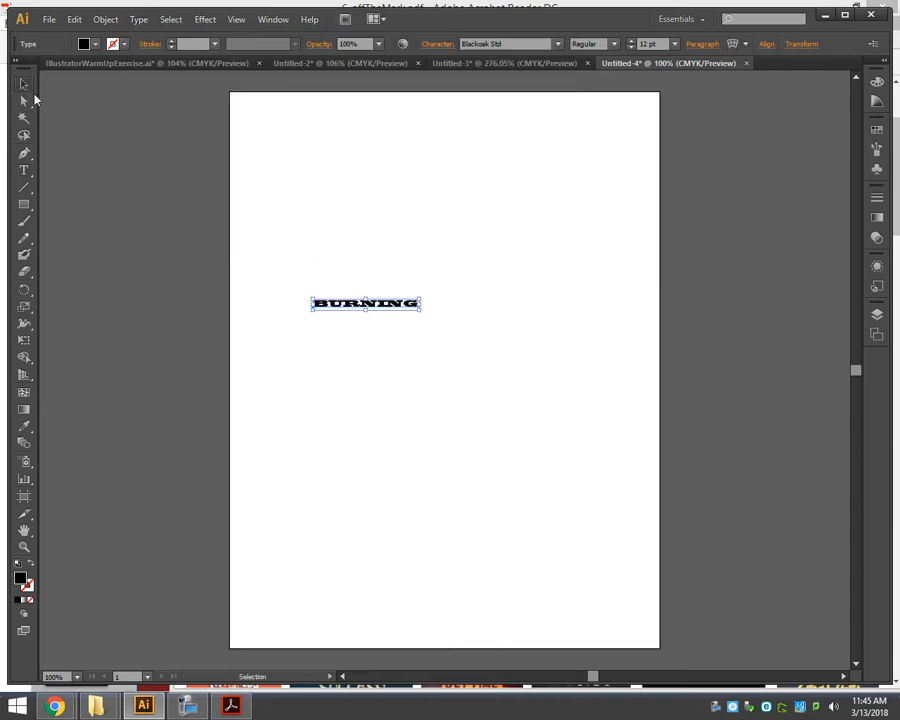
Step: Enlarge and stretch the word "BURNING" to about 128 pt and move it to the middle of the artboard
{"action": "mouse_move", "coordinate": [422, 299]}
{"action": "left_mouse_down"}
{"action": "mouse_move", "coordinate": [466, 283]}
{"action": "mouse_move", "coordinate": [579, 183]}
{"action": "mouse_move", "coordinate": [619, 173]}
{"action": "mouse_move", "coordinate": [643, 190]}
{"action": "left_mouse_up"}
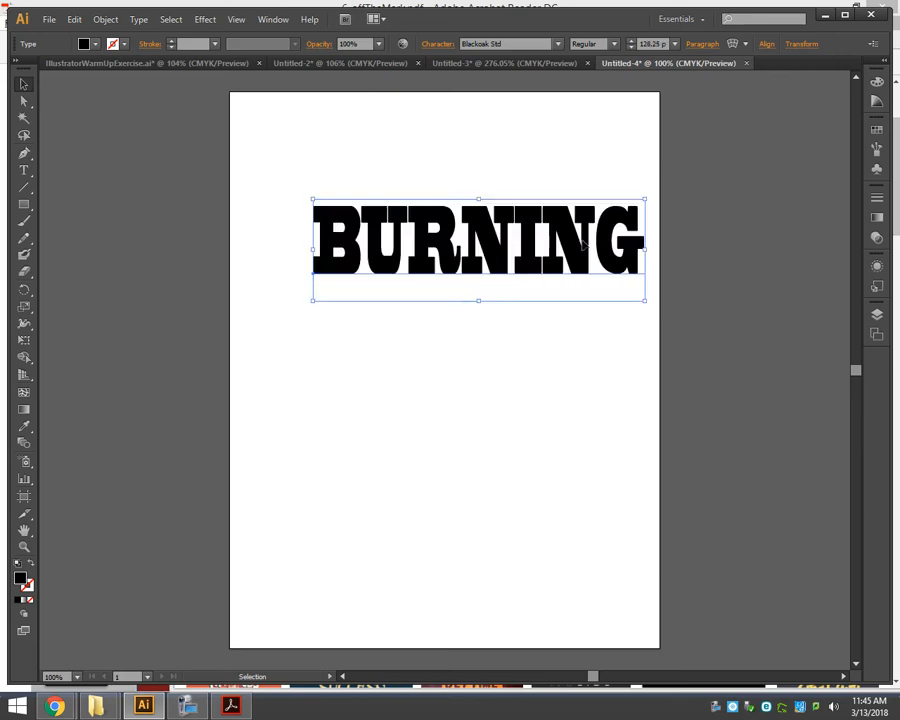
{"action": "mouse_move", "coordinate": [568, 256]}
{"action": "left_mouse_down"}
{"action": "mouse_move", "coordinate": [530, 336]}
{"action": "mouse_move", "coordinate": [540, 358]}
{"action": "left_mouse_up"}
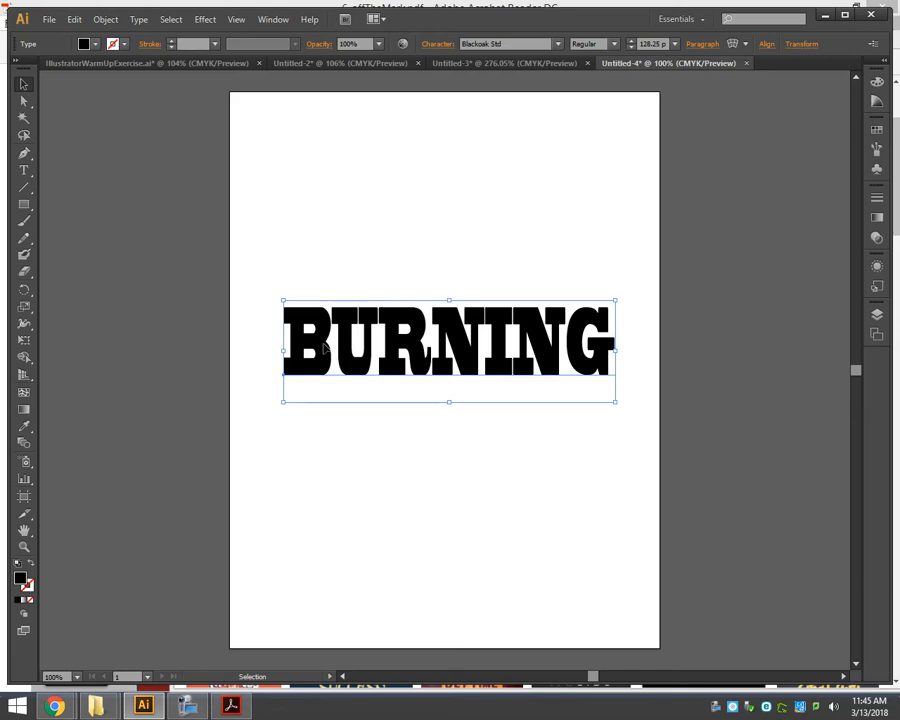
{"action": "left_click", "coordinate": [410, 248]}
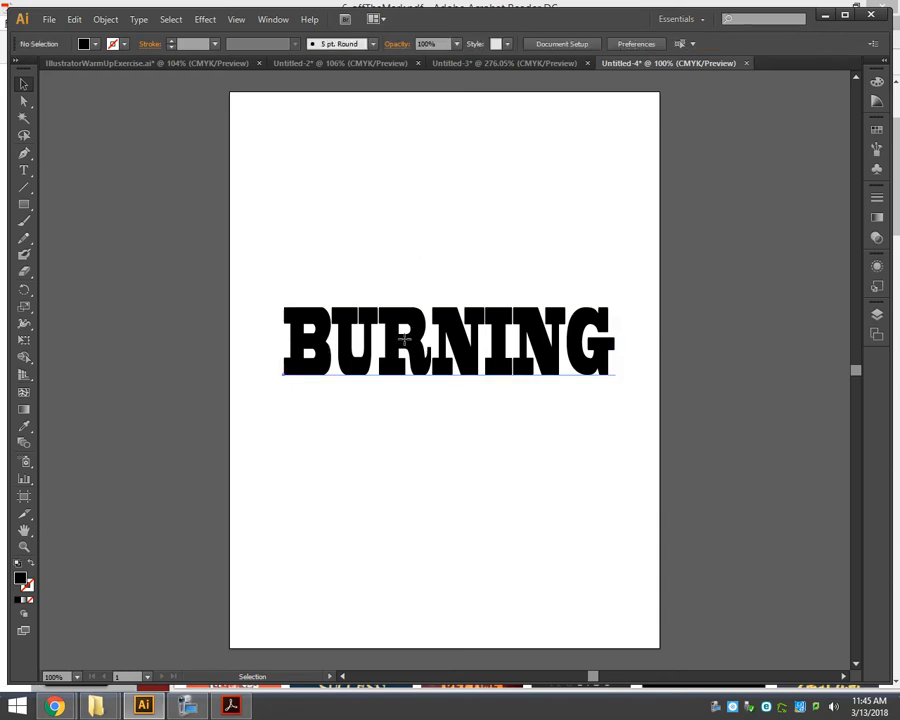
{"action": "left_click", "coordinate": [412, 328]}
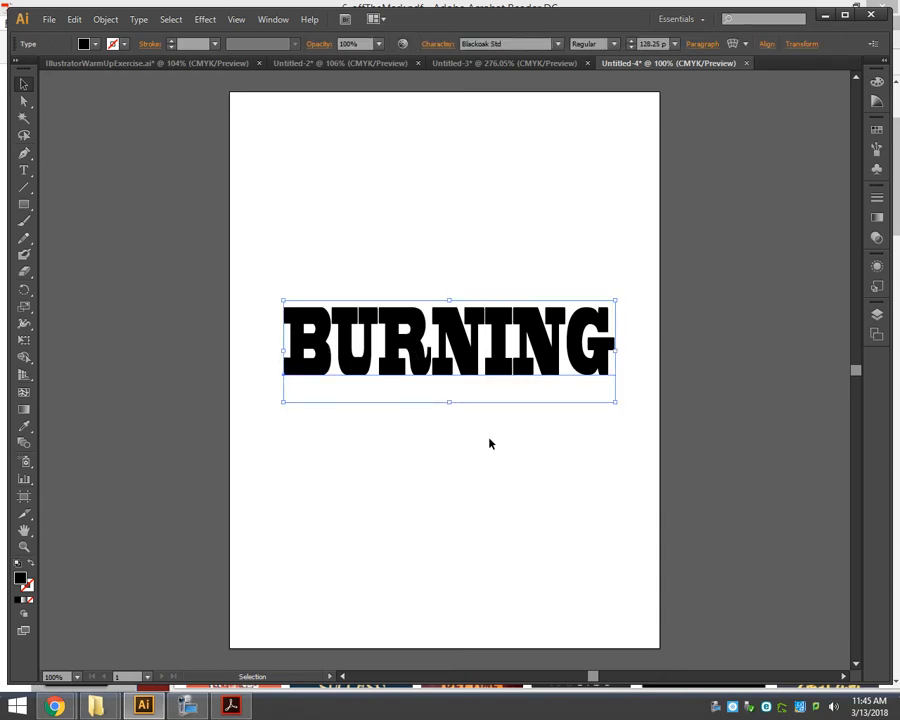
Step: Highlight only the letter R as live text, and return to selecting the whole word
{"action": "key", "text": "backslash"}
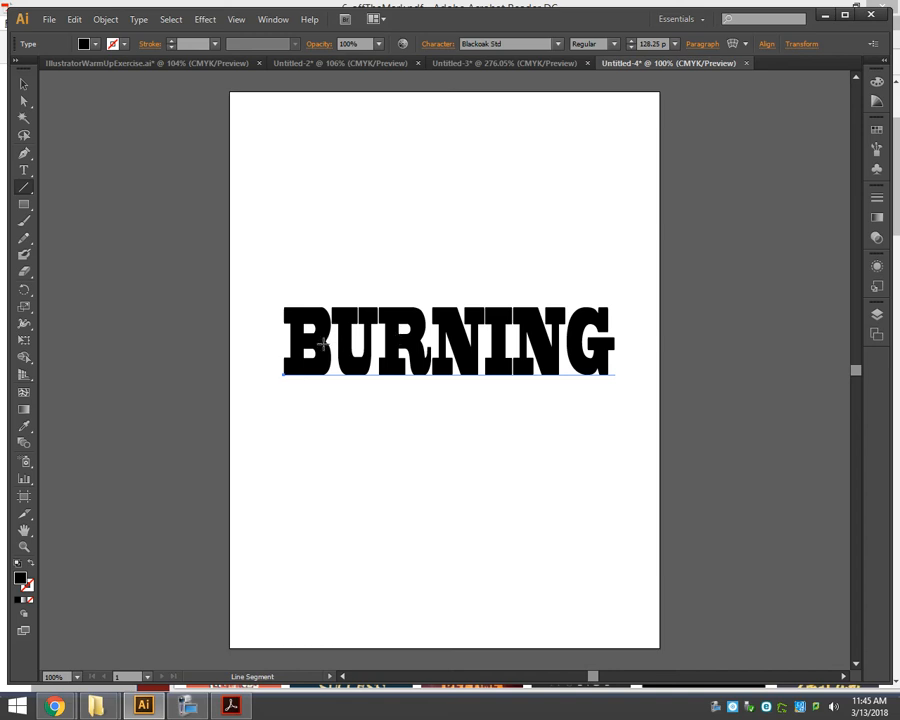
{"action": "left_click", "coordinate": [24, 170]}
{"action": "mouse_move", "coordinate": [378, 340]}
{"action": "left_mouse_down"}
{"action": "mouse_move", "coordinate": [482, 328]}
{"action": "mouse_move", "coordinate": [510, 340]}
{"action": "mouse_move", "coordinate": [560, 340]}
{"action": "mouse_move", "coordinate": [335, 335]}
{"action": "mouse_move", "coordinate": [599, 342]}
{"action": "mouse_move", "coordinate": [428, 352]}
{"action": "left_mouse_up"}
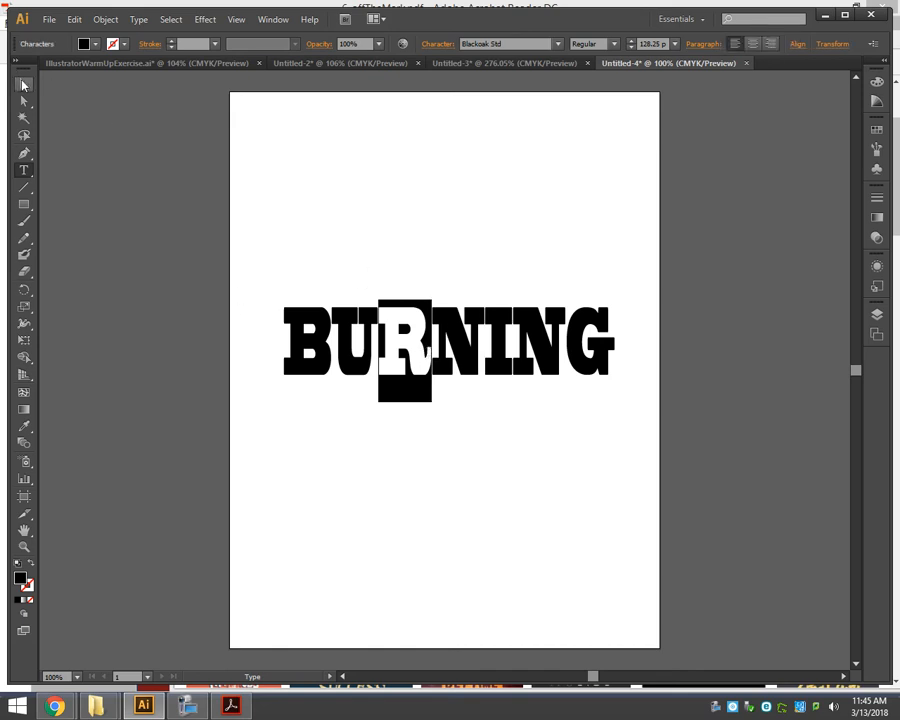
{"action": "left_click", "coordinate": [23, 85]}
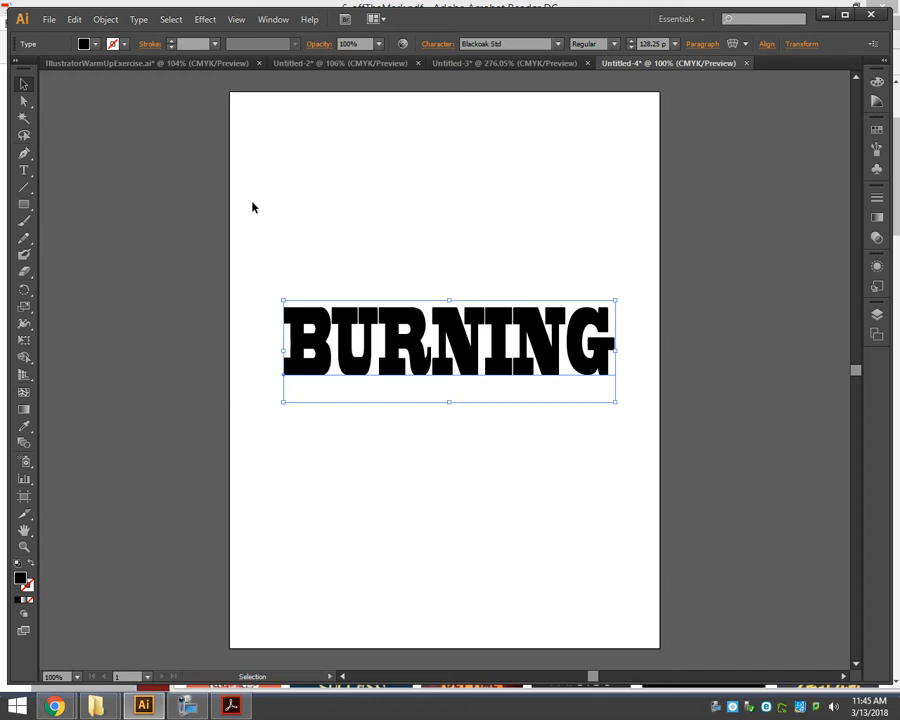
Step: Draw a wavy curved practice path above the word with the Pen tool and remove it again
{"action": "left_click", "coordinate": [24, 154]}
{"action": "left_click_drag", "start_coordinate": [335, 194], "coordinate": [386, 171]}
{"action": "left_click_drag", "start_coordinate": [401, 199], "coordinate": [406, 219]}
{"action": "left_click_drag", "start_coordinate": [499, 206], "coordinate": [521, 191]}
{"action": "mouse_move", "coordinate": [548, 216]}
{"action": "left_mouse_down"}
{"action": "mouse_move", "coordinate": [551, 255]}
{"action": "mouse_move", "coordinate": [624, 228]}
{"action": "left_mouse_up"}
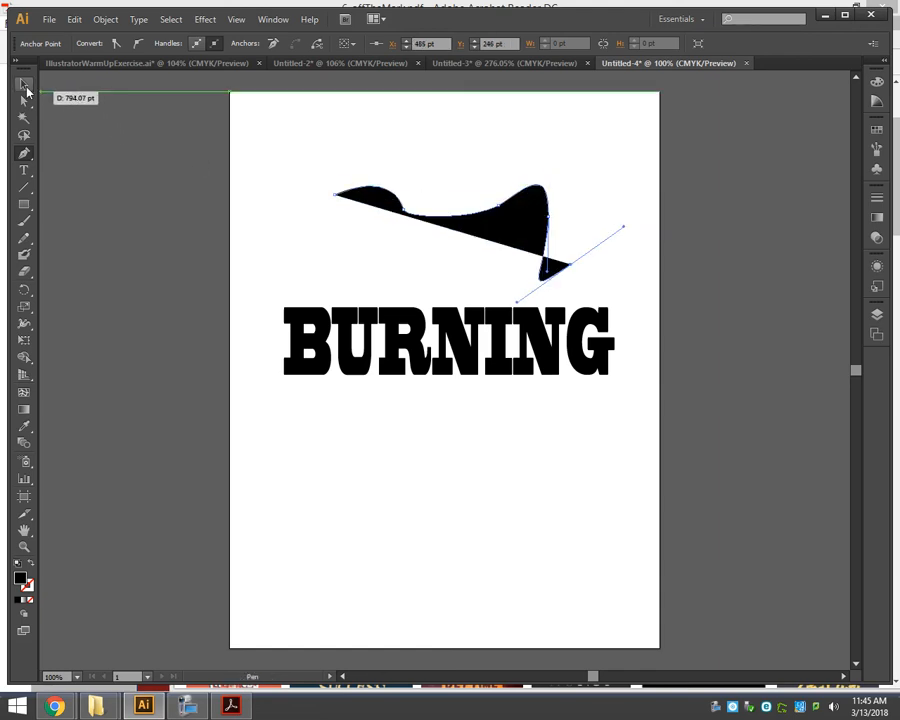
{"action": "left_click", "coordinate": [25, 86]}
{"action": "key", "text": "ctrl+z"}
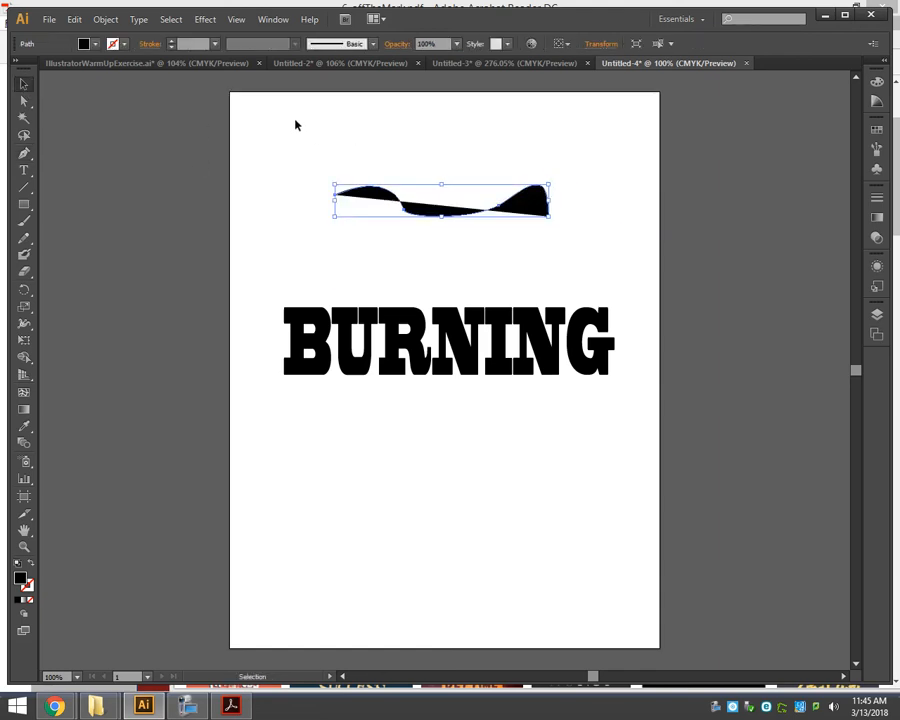
{"action": "key", "text": "Delete"}
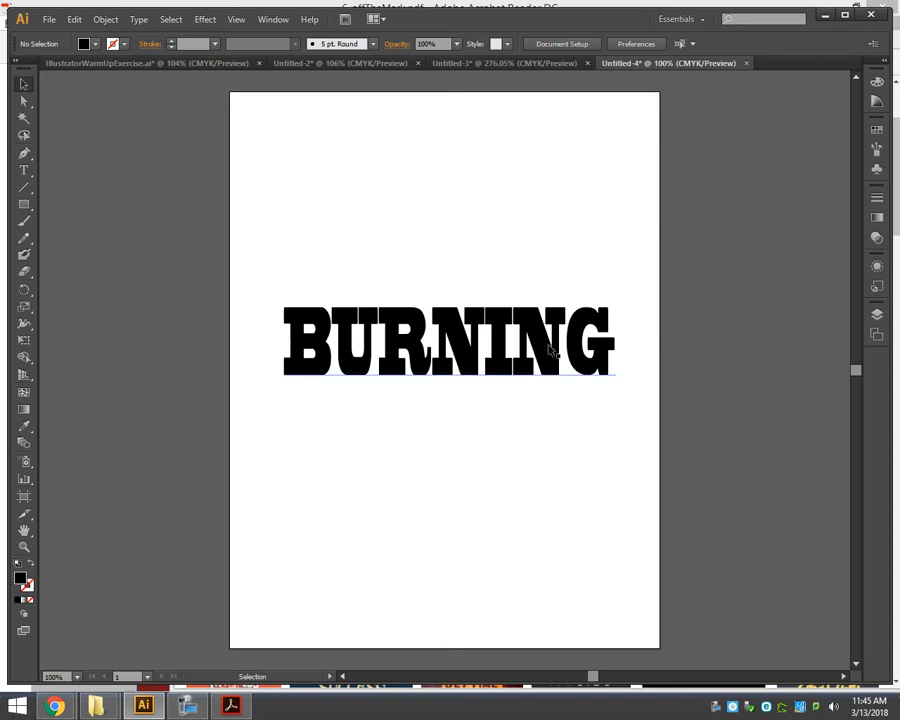
Step: Convert the "BURNING" text to outlines and deselect it
{"action": "left_click", "coordinate": [140, 20]}
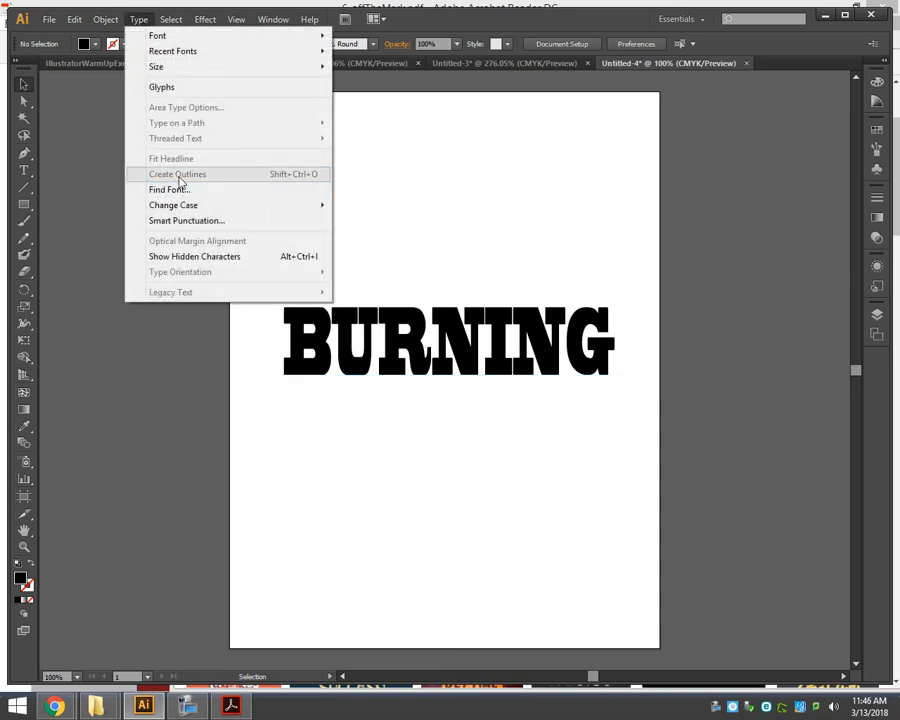
{"action": "left_click", "coordinate": [458, 304]}
{"action": "left_click", "coordinate": [455, 326]}
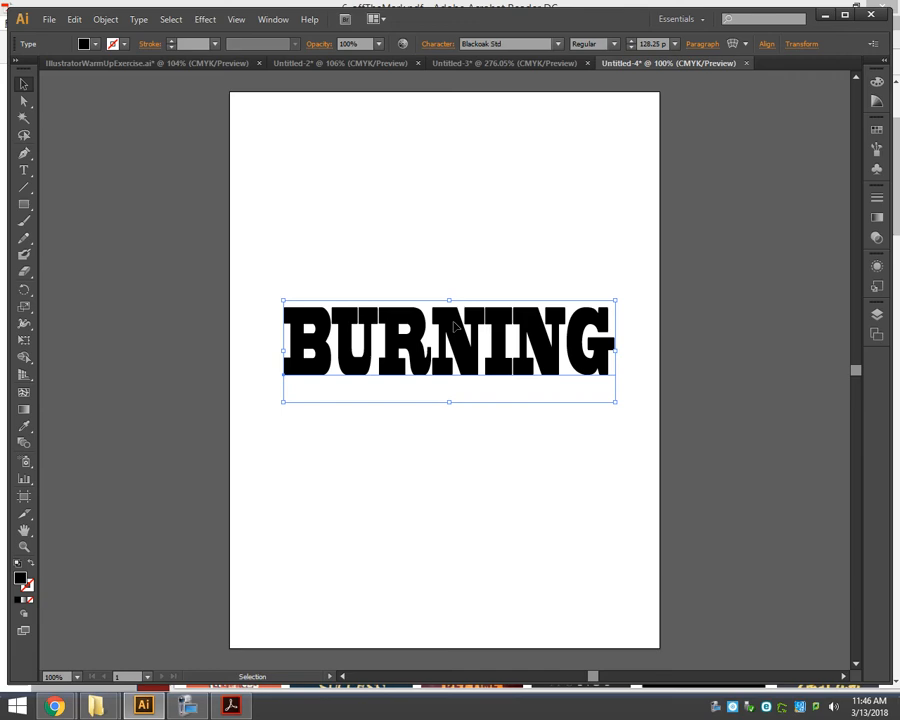
{"action": "left_click", "coordinate": [138, 19]}
{"action": "left_click", "coordinate": [184, 178]}
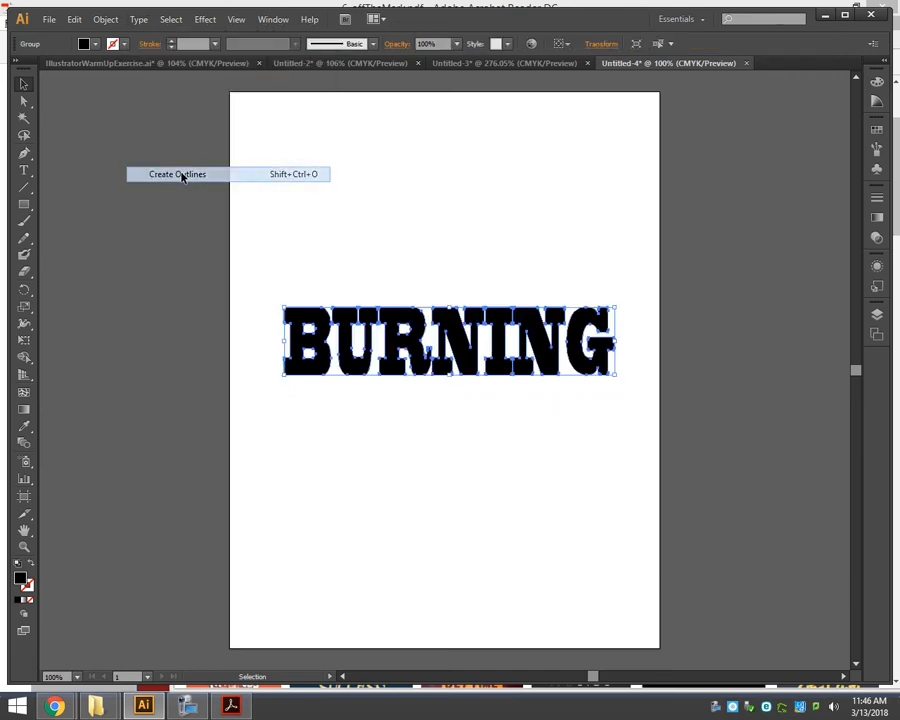
{"action": "left_click", "coordinate": [259, 131]}
Step: Display the artwork in Outline view, focused closely on the letters B, U and R
{"action": "left_click", "coordinate": [237, 19]}
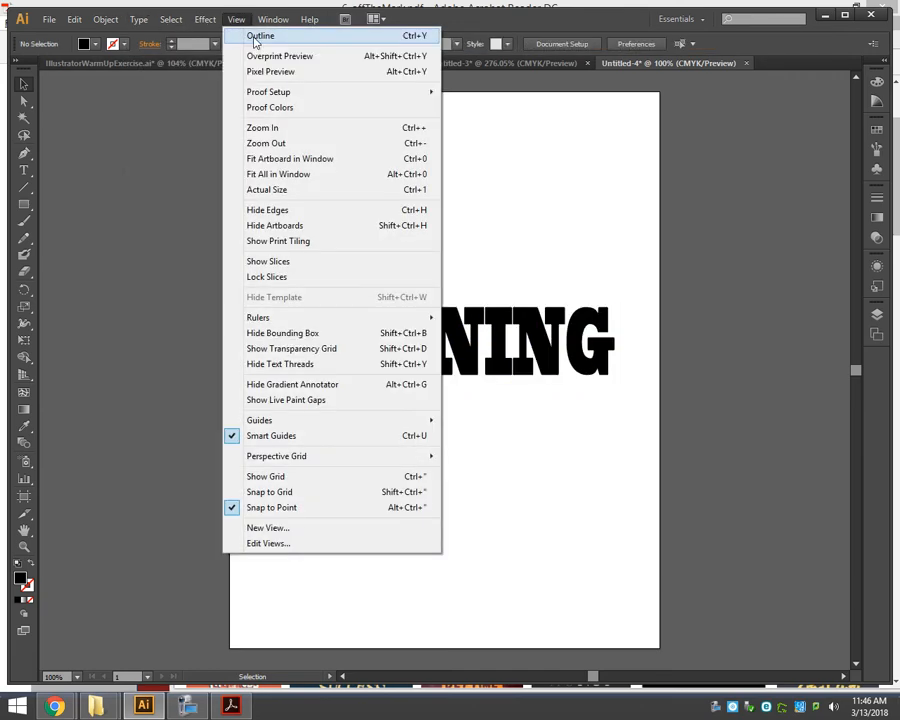
{"action": "left_click", "coordinate": [338, 35]}
{"action": "key", "text": "z"}
{"action": "left_click_drag", "start_coordinate": [268, 278], "coordinate": [430, 412]}
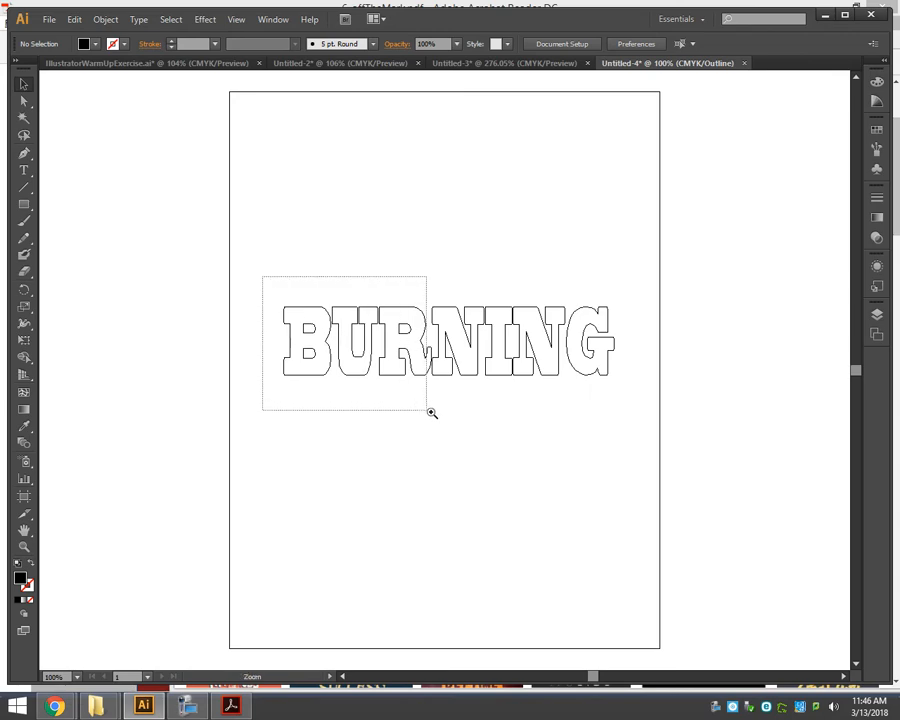
{"action": "key", "text": "v"}
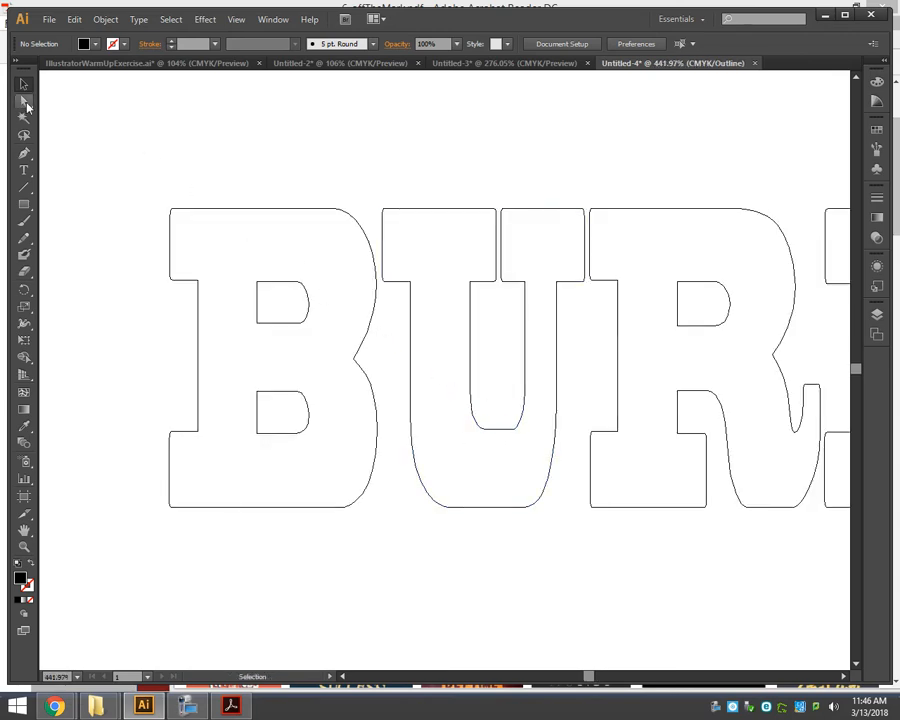
Step: Stretch the right arm of the U upward by moving its serif's anchor points with Direct Selection
{"action": "left_click_drag", "start_coordinate": [179, 201], "coordinate": [296, 219]}
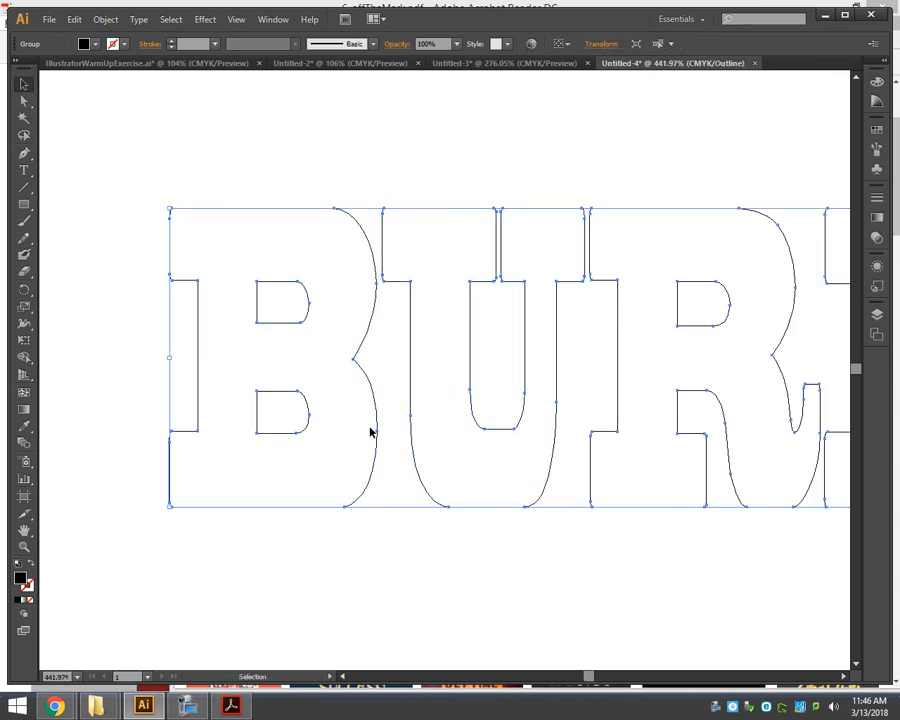
{"action": "left_click", "coordinate": [22, 101]}
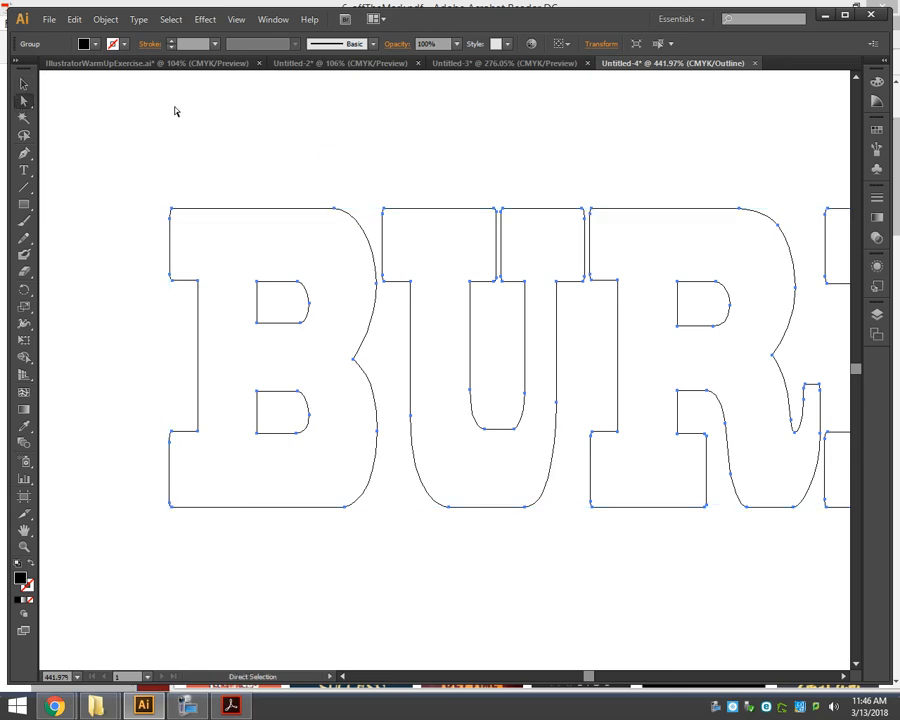
{"action": "left_click", "coordinate": [177, 110]}
{"action": "left_click_drag", "start_coordinate": [502, 201], "coordinate": [589, 303]}
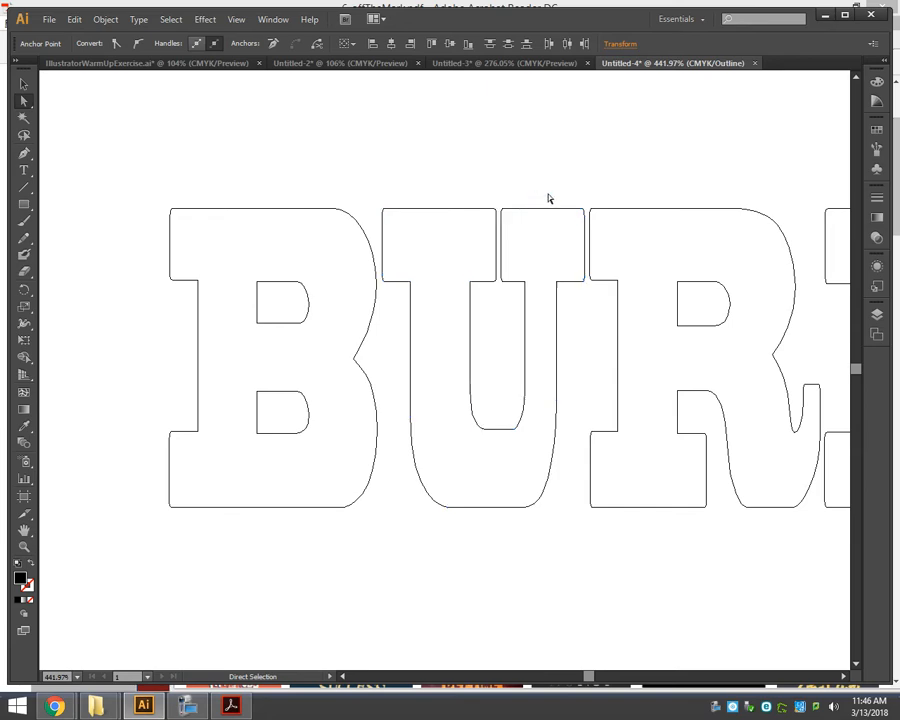
{"action": "left_click", "coordinate": [556, 197]}
{"action": "left_click_drag", "start_coordinate": [502, 200], "coordinate": [589, 148]}
{"action": "left_click", "coordinate": [592, 207]}
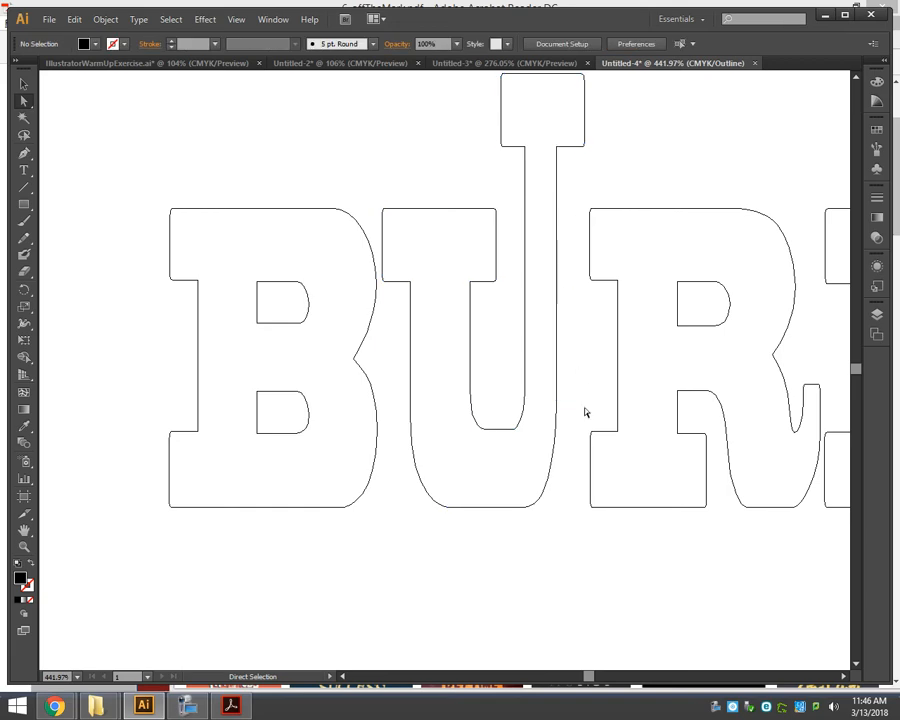
Step: Stretch the R's left foot downward and pull one anchor point of its upper-left serif down
{"action": "left_click_drag", "start_coordinate": [585, 412], "coordinate": [716, 516]}
{"action": "left_click_drag", "start_coordinate": [710, 441], "coordinate": [707, 536]}
{"action": "left_click", "coordinate": [746, 549]}
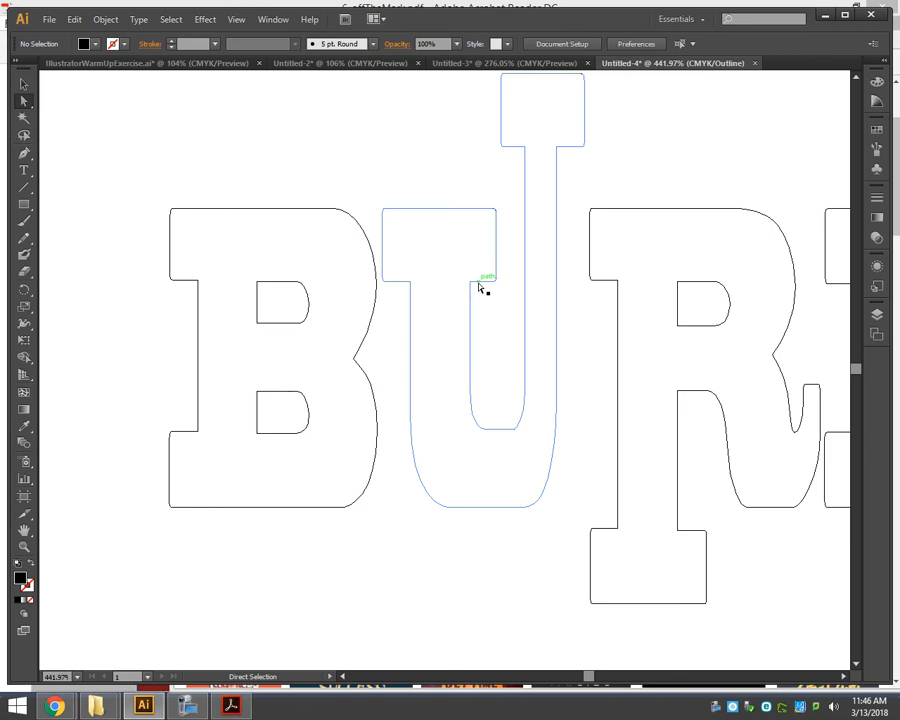
{"action": "key", "text": "ctrl+minus"}
{"action": "key", "text": "ctrl+minus"}
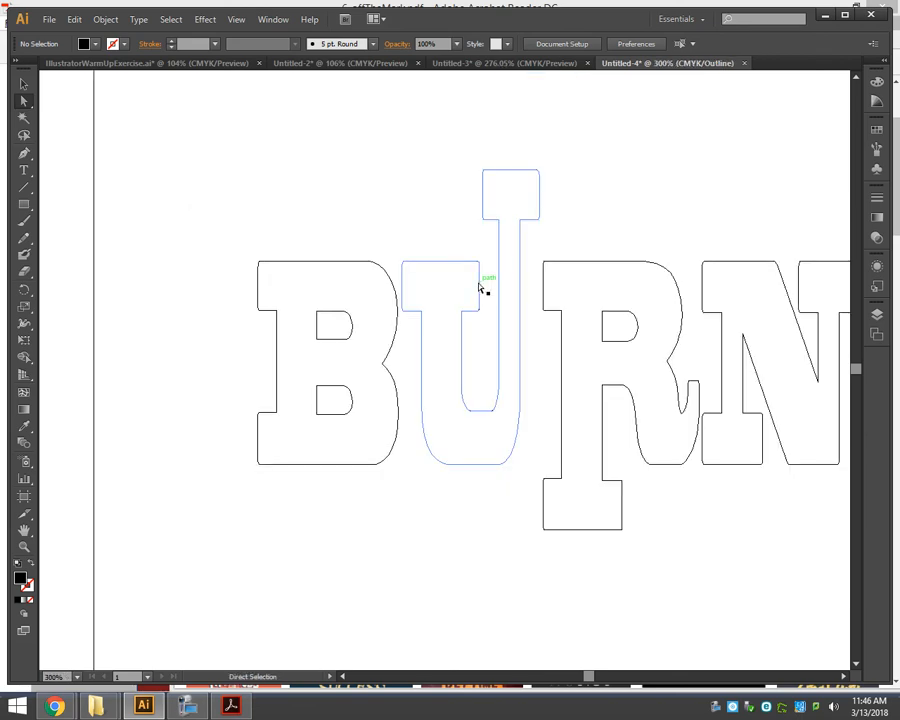
{"action": "left_click", "coordinate": [544, 309]}
{"action": "left_click_drag", "start_coordinate": [544, 309], "coordinate": [543, 333]}
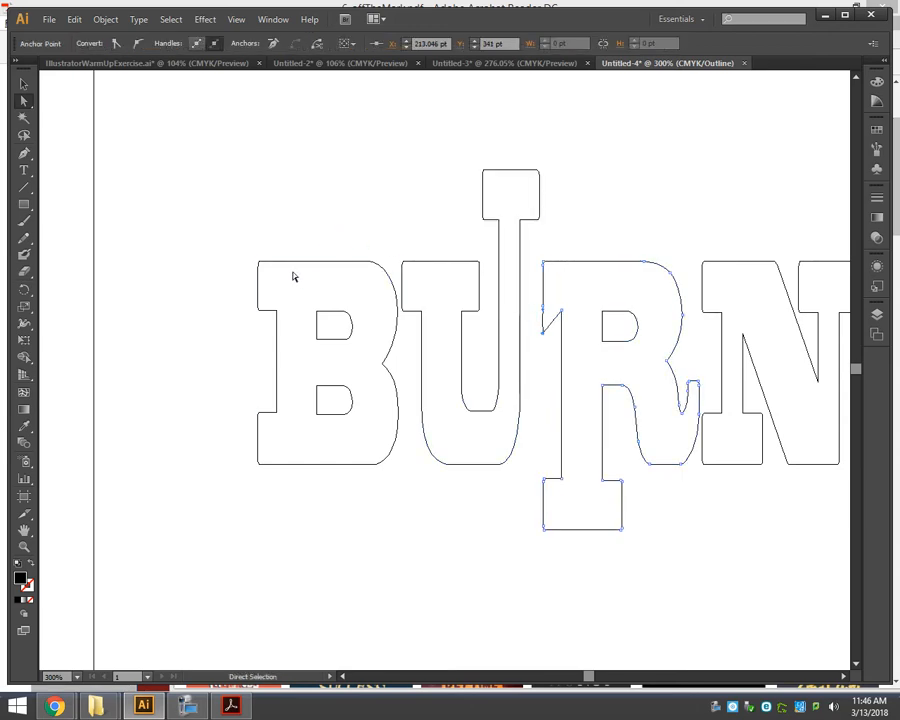
Step: Undo the reshaping of the R and the U, and clear the selection
{"action": "key", "text": "ctrl+z"}
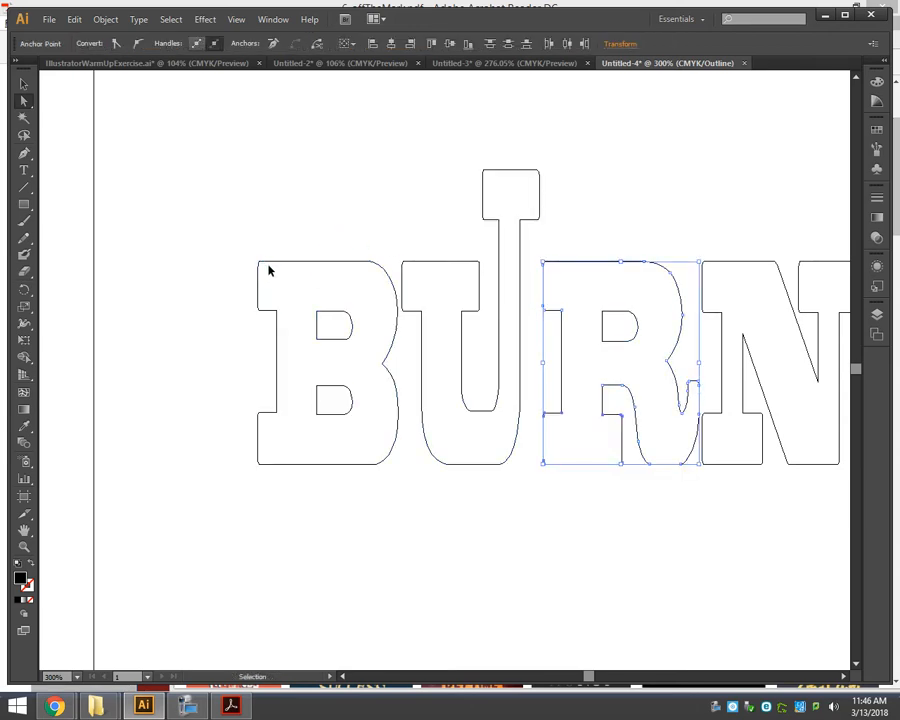
{"action": "key", "text": "ctrl+z"}
{"action": "key", "text": "ctrl+z"}
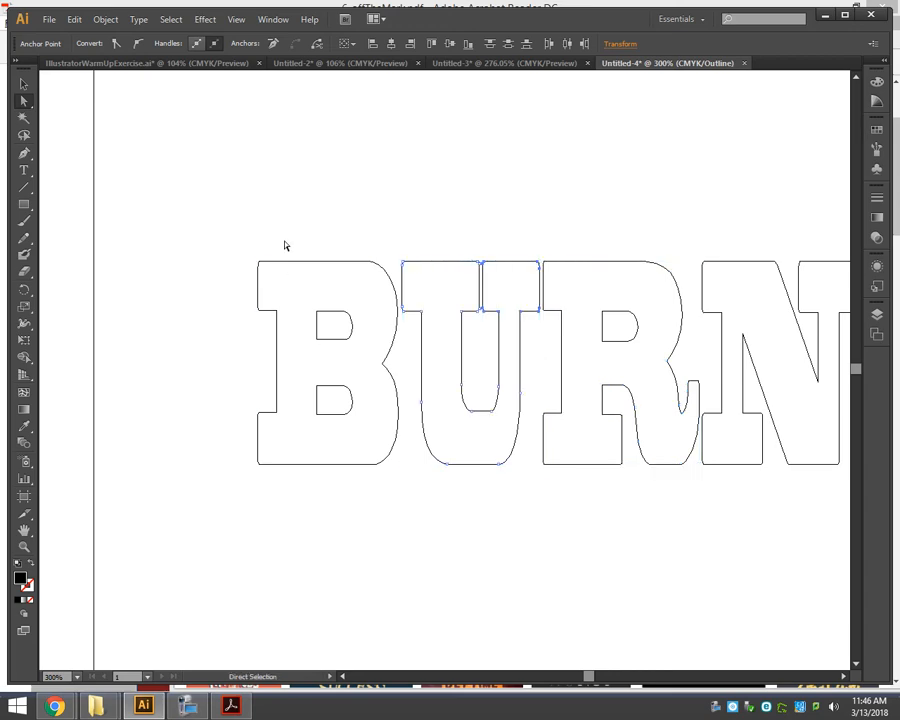
{"action": "left_click", "coordinate": [283, 245]}
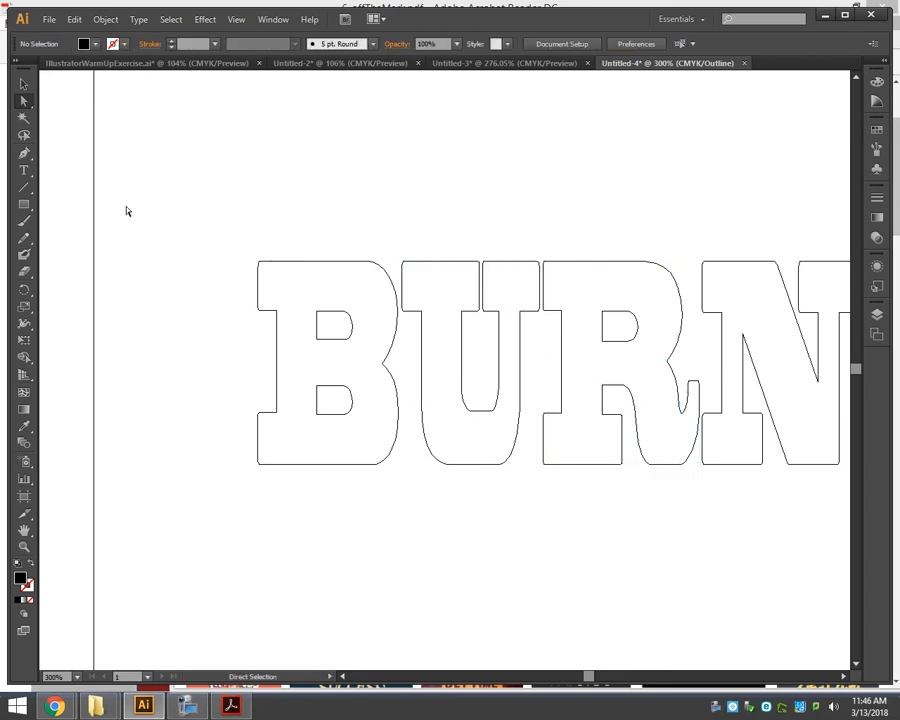
Step: Ungroup the outlined word into separate letters, check by selecting the B alone, and deselect it
{"action": "left_click", "coordinate": [259, 262]}
{"action": "left_click", "coordinate": [24, 84]}
{"action": "left_click", "coordinate": [334, 320]}
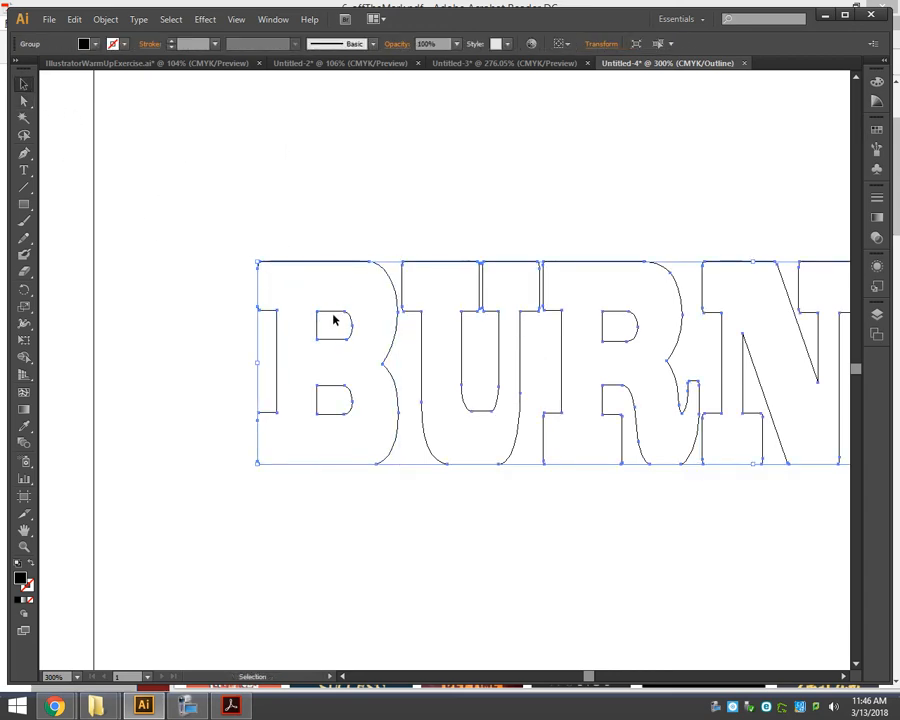
{"action": "left_click", "coordinate": [113, 22]}
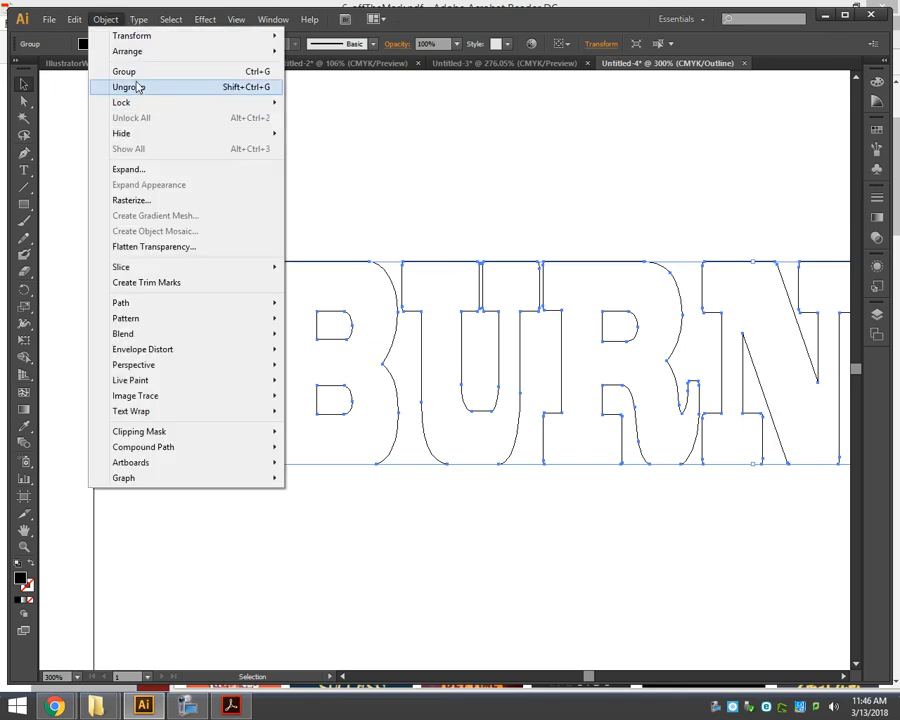
{"action": "left_click", "coordinate": [139, 88]}
{"action": "left_click", "coordinate": [226, 228]}
{"action": "left_click", "coordinate": [325, 314]}
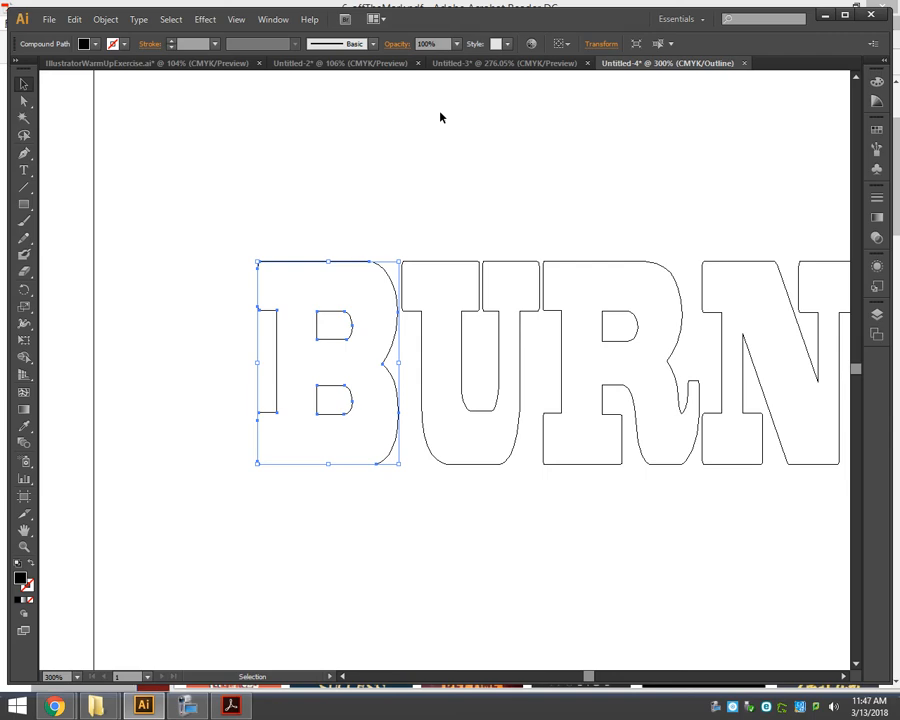
{"action": "left_click", "coordinate": [410, 187]}
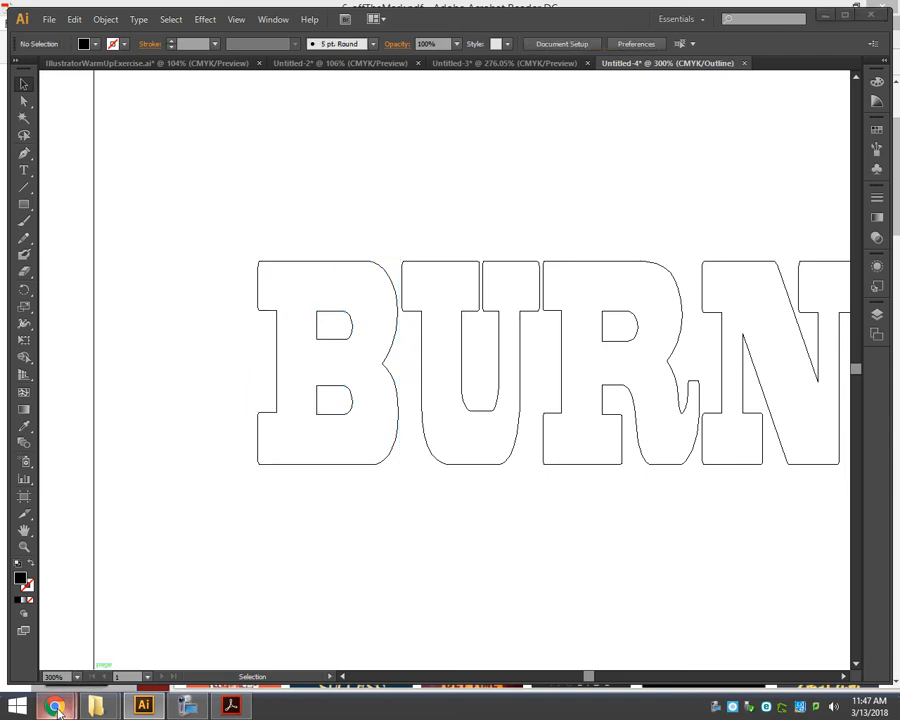
Step: Switch to Chrome and browse the "flames clip art" image results for flame references
{"action": "mouse_move", "coordinate": [55, 706]}
{"action": "left_click", "coordinate": [186, 615]}
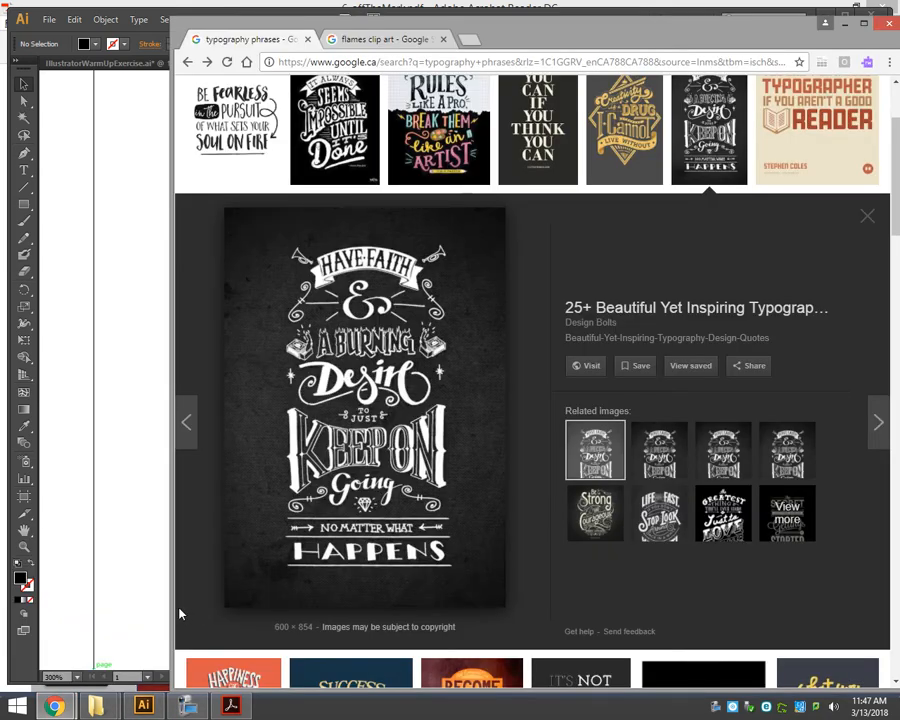
{"action": "left_click", "coordinate": [376, 38]}
{"action": "scroll", "coordinate": [362, 462], "scroll_direction": "down", "scroll_amount": 10}
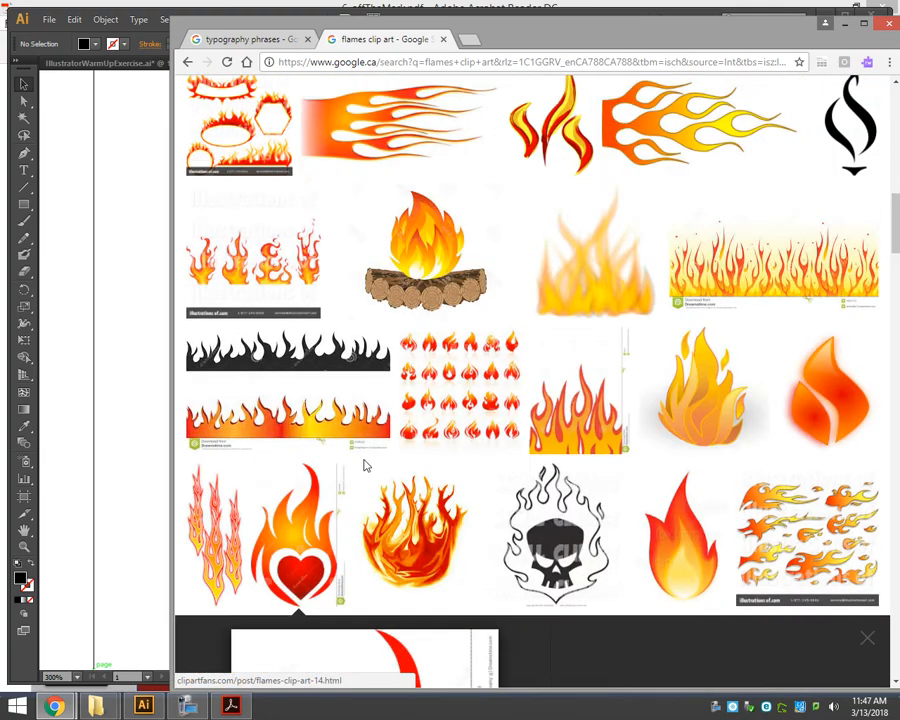
Step: Examine flame shapes in the clip art results, previewing the flaming heart and the sheet of flame variations
{"action": "scroll", "coordinate": [366, 440], "scroll_direction": "up", "scroll_amount": 2}
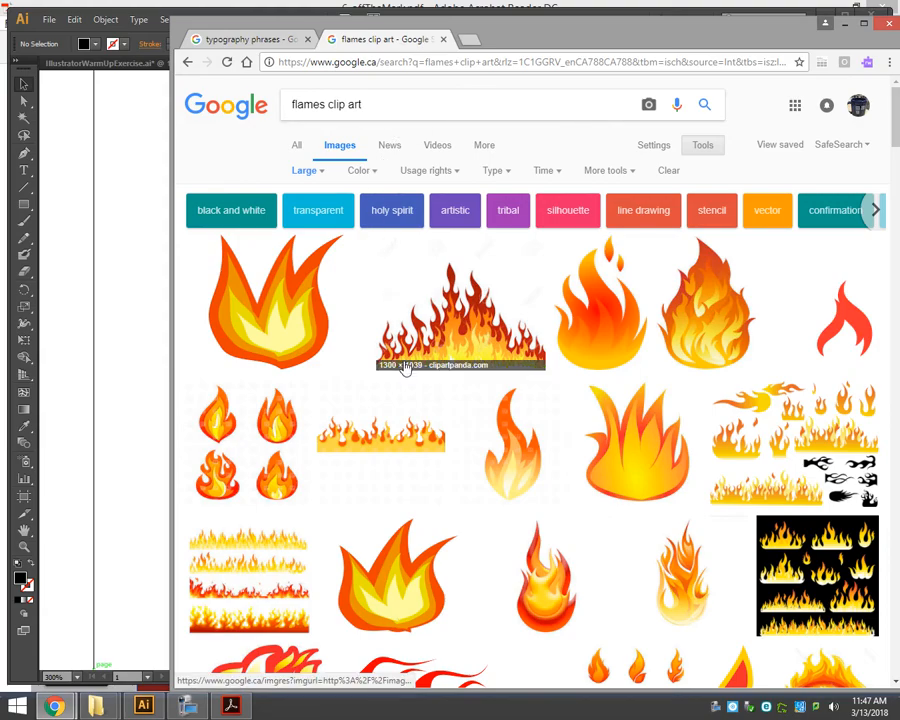
{"action": "scroll", "coordinate": [404, 368], "scroll_direction": "down", "scroll_amount": 4}
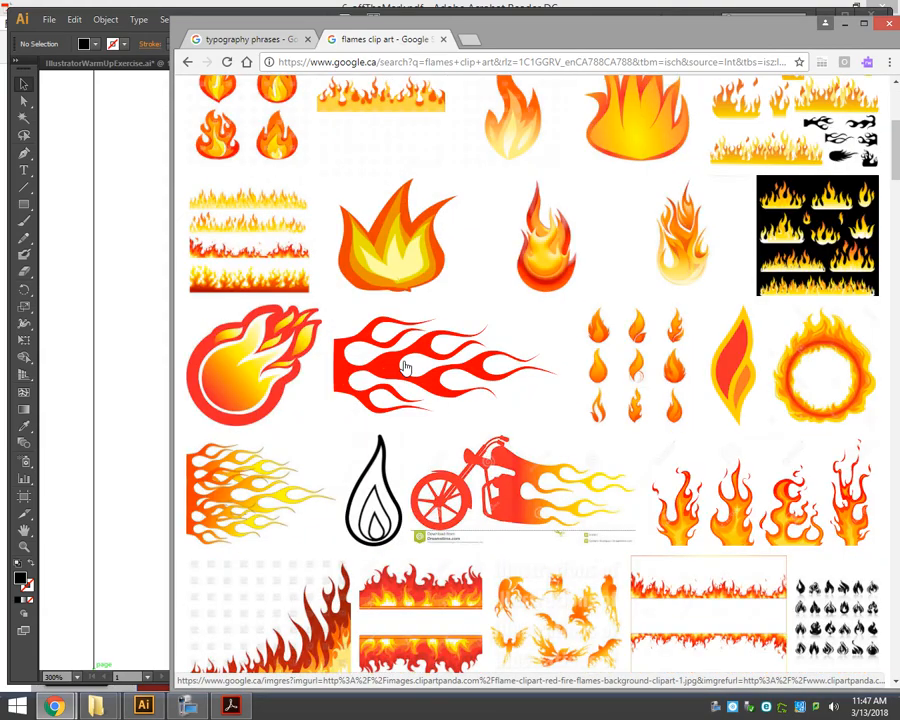
{"action": "scroll", "coordinate": [404, 368], "scroll_direction": "down", "scroll_amount": 6}
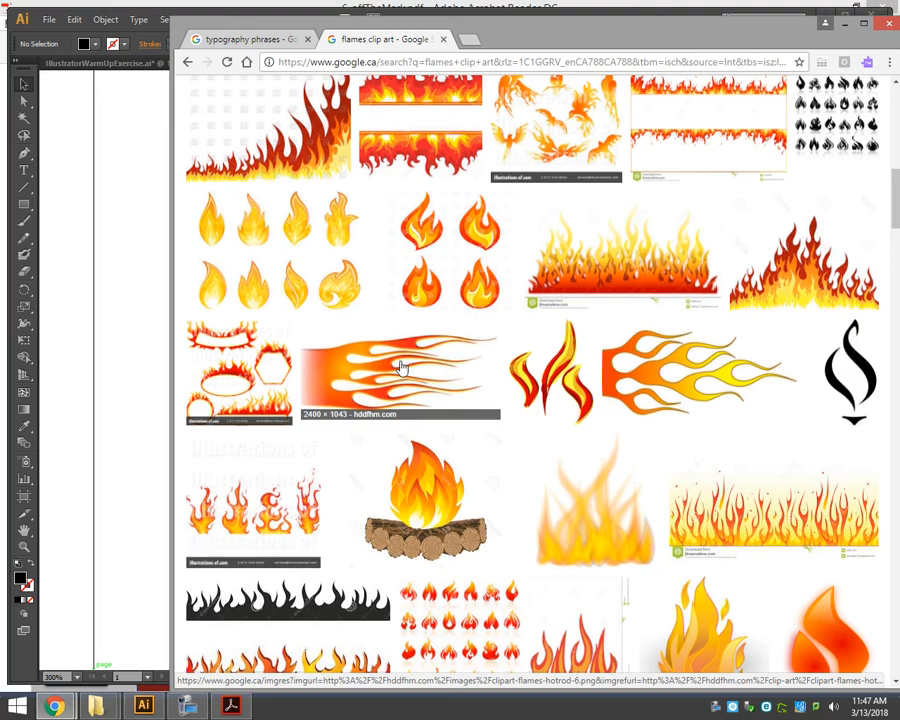
{"action": "scroll", "coordinate": [400, 368], "scroll_direction": "down", "scroll_amount": 4}
{"action": "left_click", "coordinate": [300, 380]}
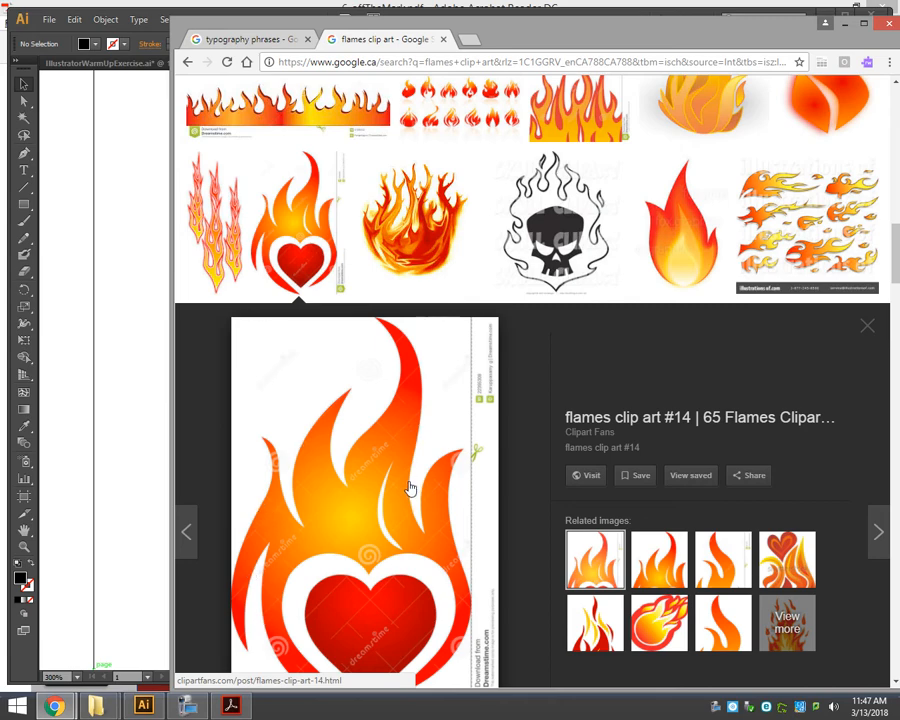
{"action": "scroll", "coordinate": [409, 490], "scroll_direction": "down", "scroll_amount": 2}
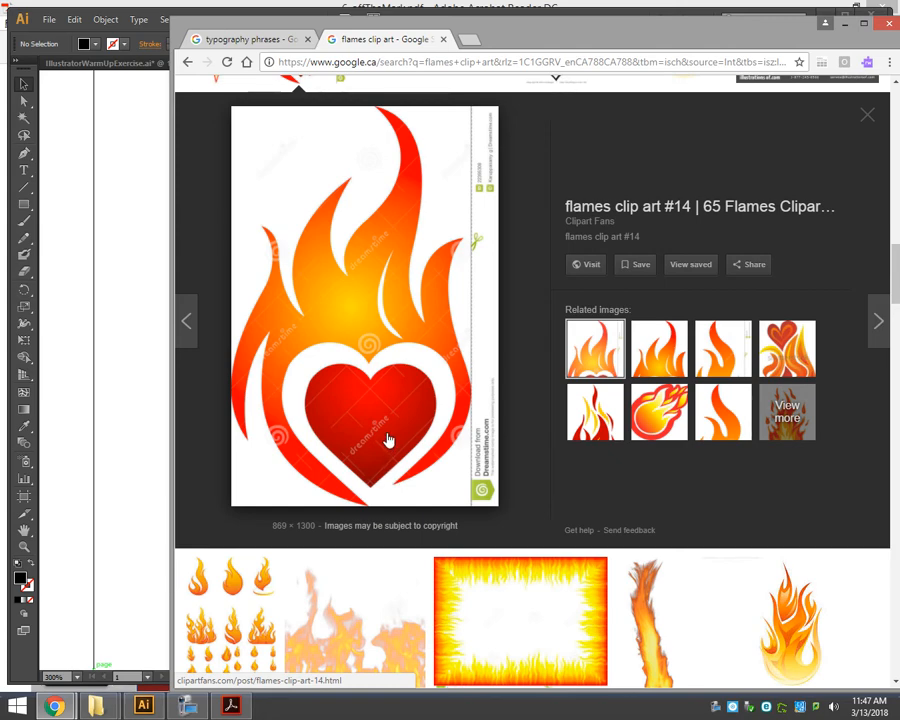
{"action": "scroll", "coordinate": [360, 526], "scroll_direction": "down", "scroll_amount": 2}
{"action": "left_click", "coordinate": [215, 505]}
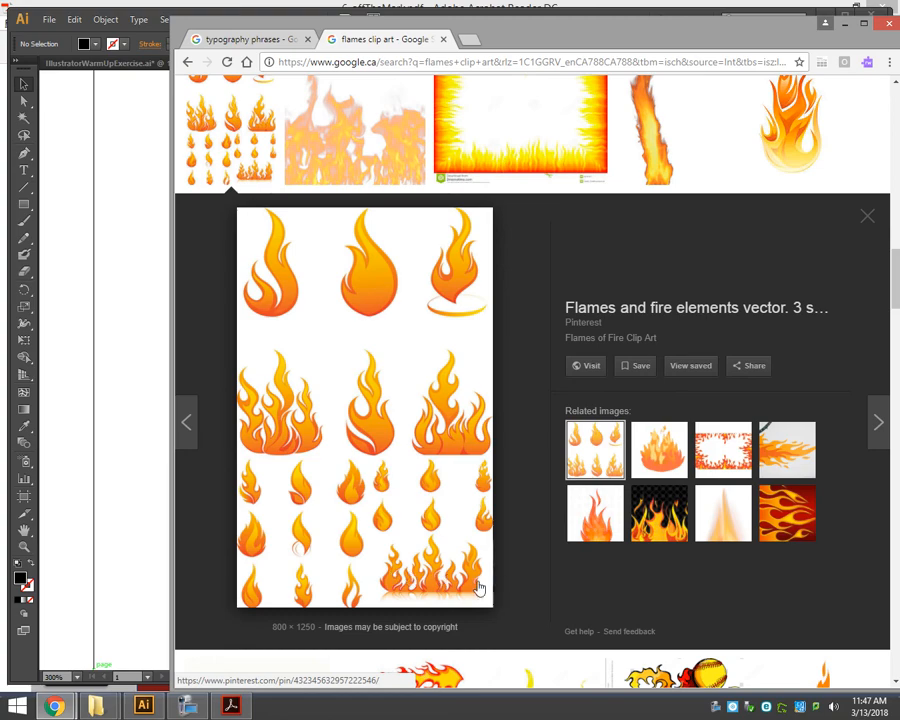
{"action": "scroll", "coordinate": [457, 577], "scroll_direction": "up", "scroll_amount": 4}
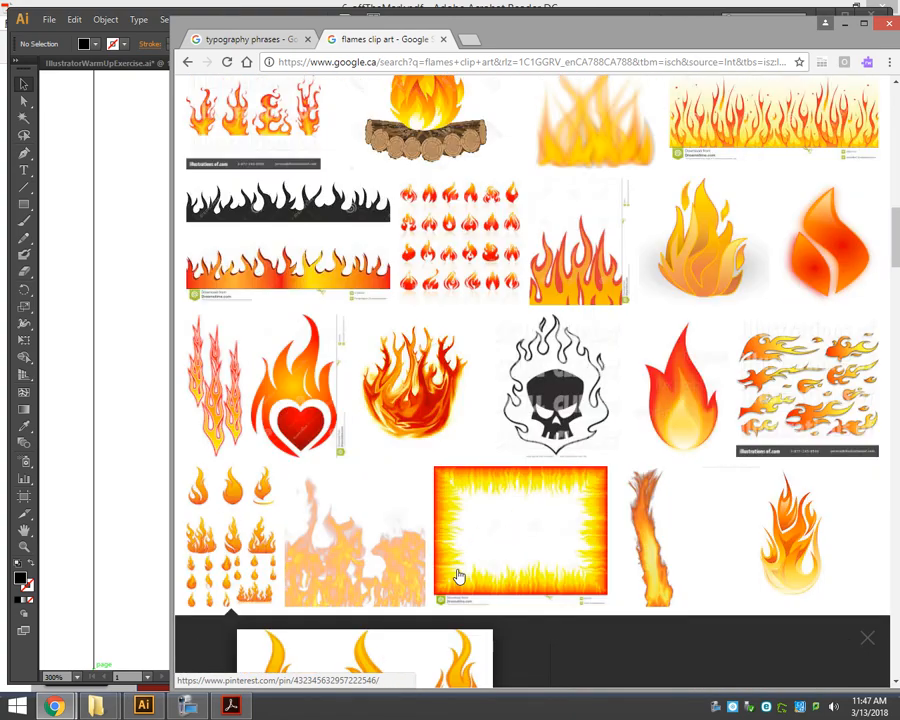
Step: Copy the flaming heart image and paste it into the BURNING document, Untitled-4, in Illustrator with the whole artboard in view
{"action": "left_click", "coordinate": [298, 430]}
{"action": "right_click", "coordinate": [344, 406]}
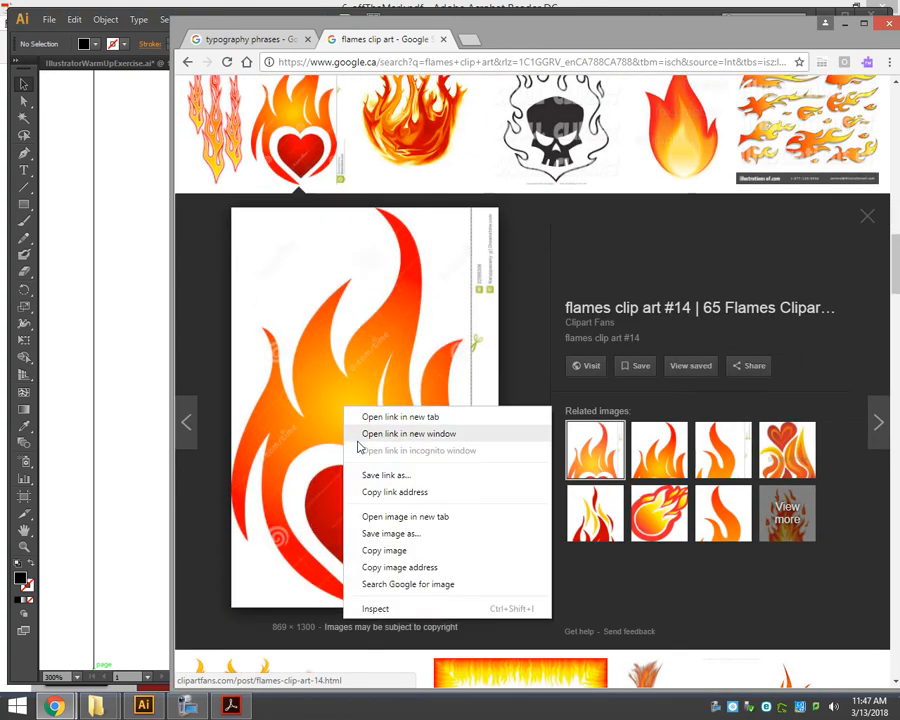
{"action": "left_click", "coordinate": [368, 549]}
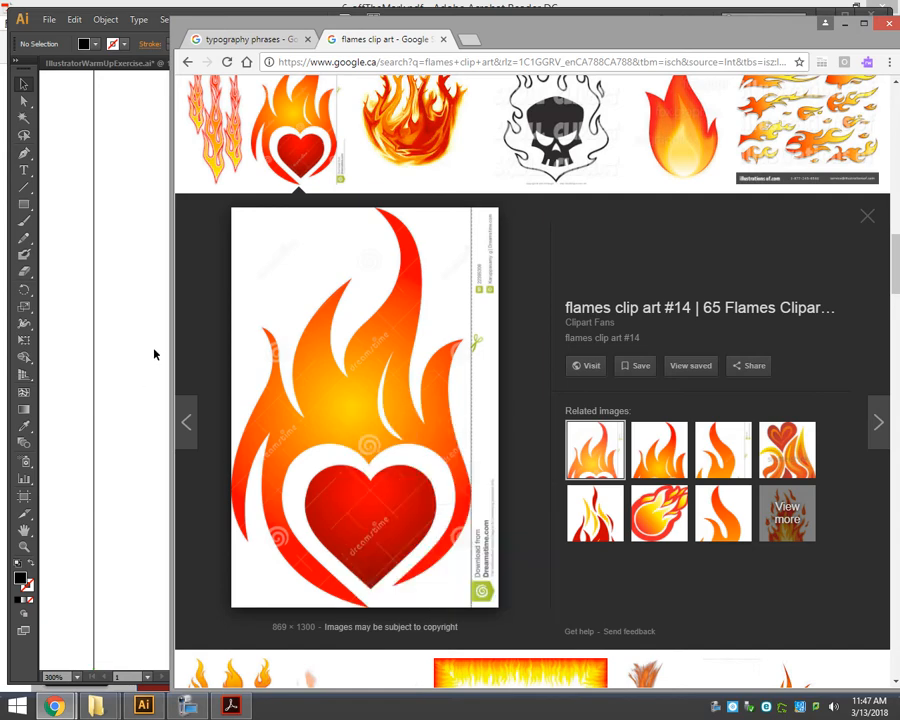
{"action": "left_click", "coordinate": [55, 412]}
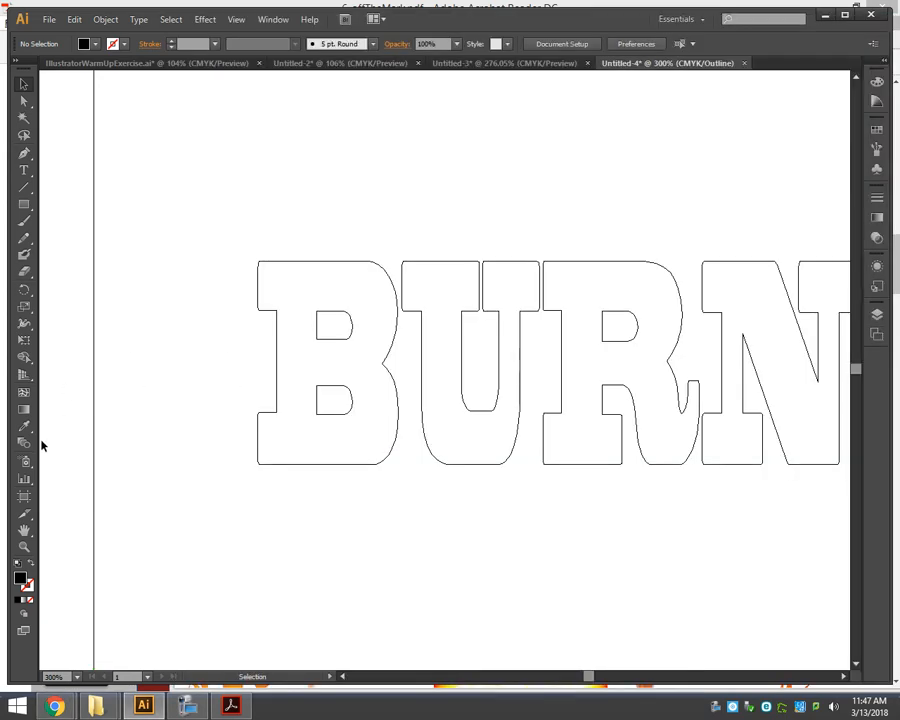
{"action": "key", "text": "ctrl+0"}
{"action": "key", "text": "ctrl+v"}
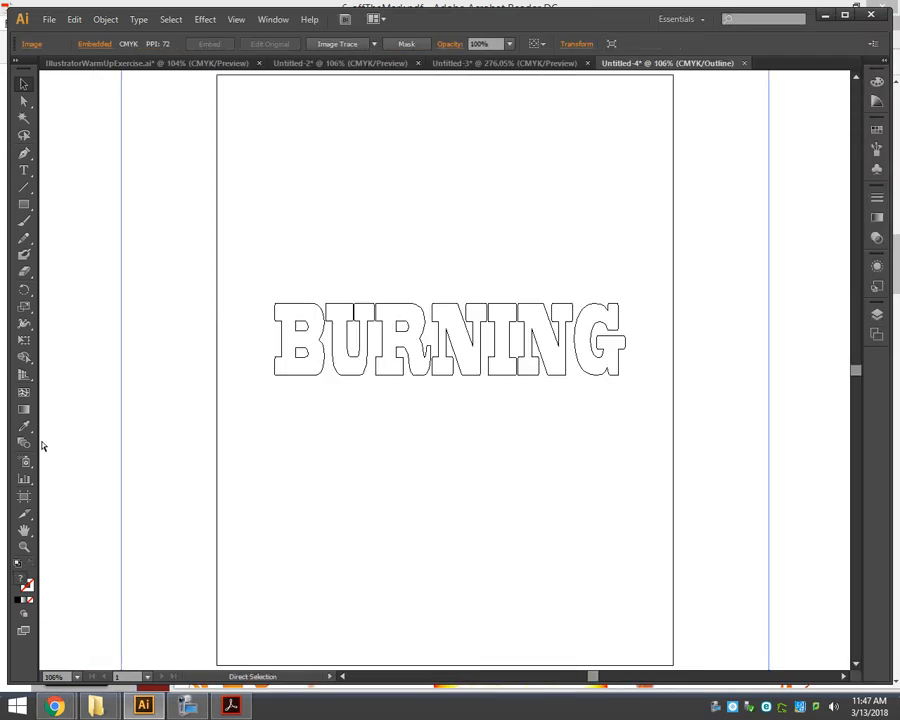
Step: Switch the display from Outline to Preview, shrink the pasted flame image, and place it below the left part of BURNING
{"action": "key", "text": "v"}
{"action": "left_click", "coordinate": [236, 19]}
{"action": "left_click", "coordinate": [258, 36]}
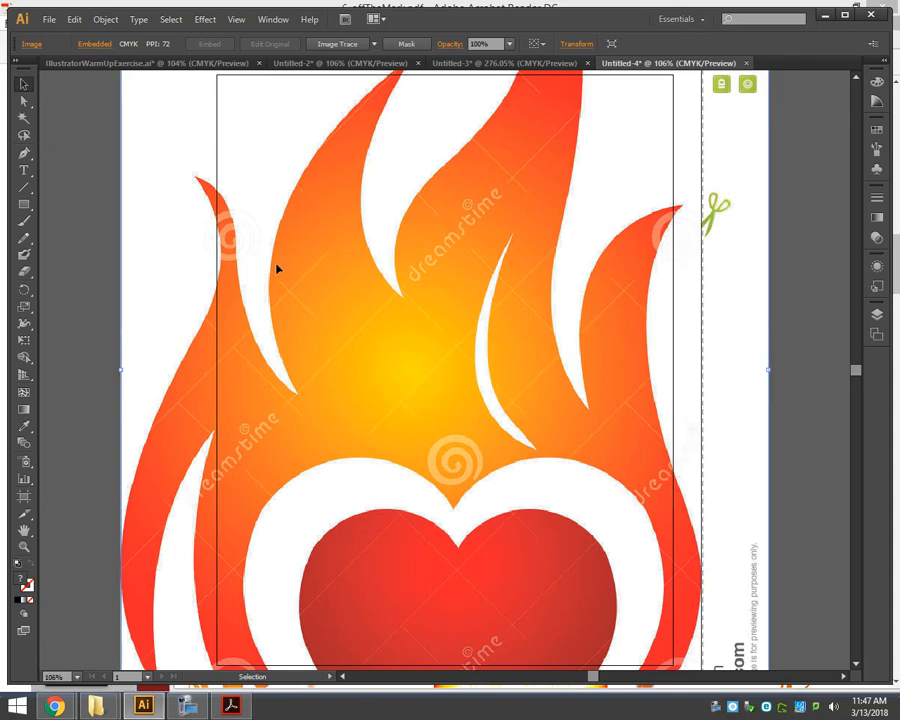
{"action": "left_click_drag", "start_coordinate": [304, 263], "coordinate": [376, 350]}
{"action": "left_click_drag", "start_coordinate": [343, 306], "coordinate": [353, 438]}
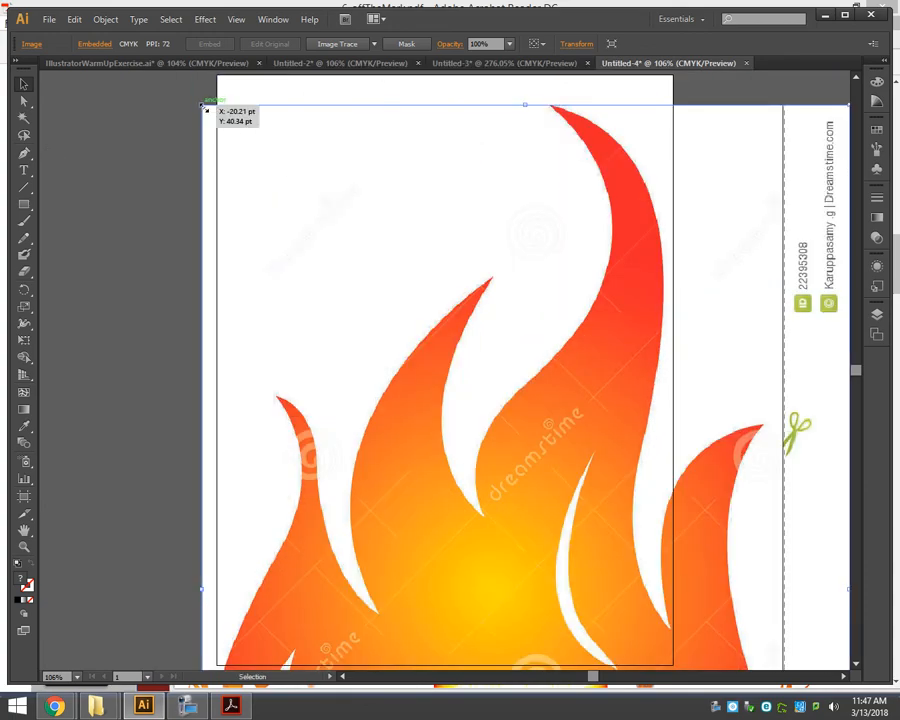
{"action": "mouse_move", "coordinate": [205, 106]}
{"action": "left_mouse_down"}
{"action": "mouse_move", "coordinate": [382, 331]}
{"action": "mouse_move", "coordinate": [486, 496]}
{"action": "mouse_move", "coordinate": [488, 532]}
{"action": "mouse_move", "coordinate": [225, 150]}
{"action": "mouse_move", "coordinate": [378, 471]}
{"action": "mouse_move", "coordinate": [412, 466]}
{"action": "left_mouse_up"}
{"action": "mouse_move", "coordinate": [474, 520]}
{"action": "left_mouse_down"}
{"action": "mouse_move", "coordinate": [452, 476]}
{"action": "mouse_move", "coordinate": [309, 476]}
{"action": "left_mouse_up"}
{"action": "left_click", "coordinate": [443, 480]}
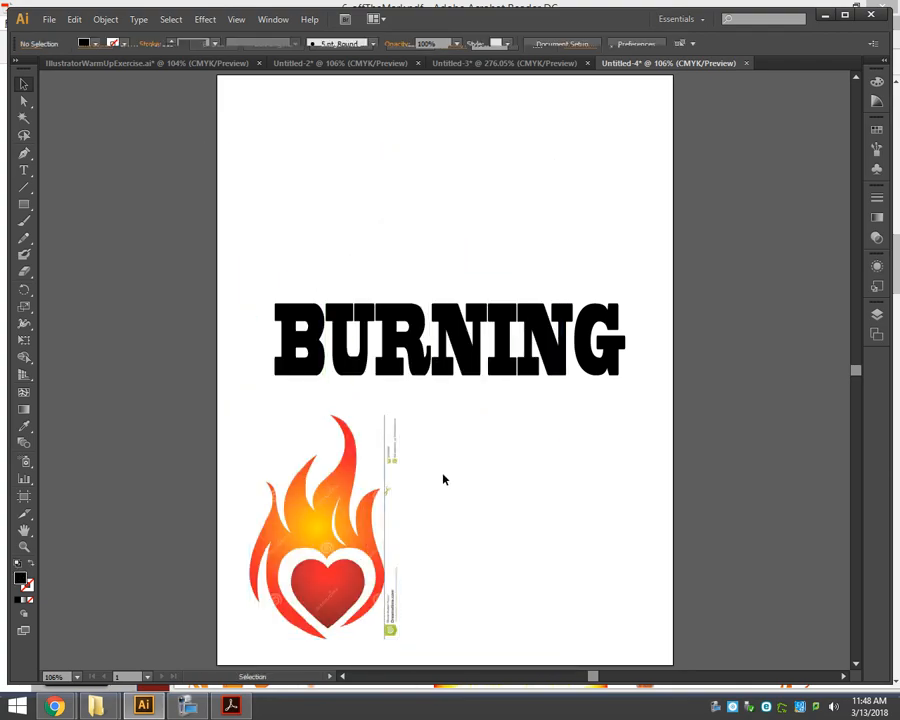
Step: In Untitled-3, move the flame reference image off the traced outline and delete it
{"action": "left_click", "coordinate": [468, 64]}
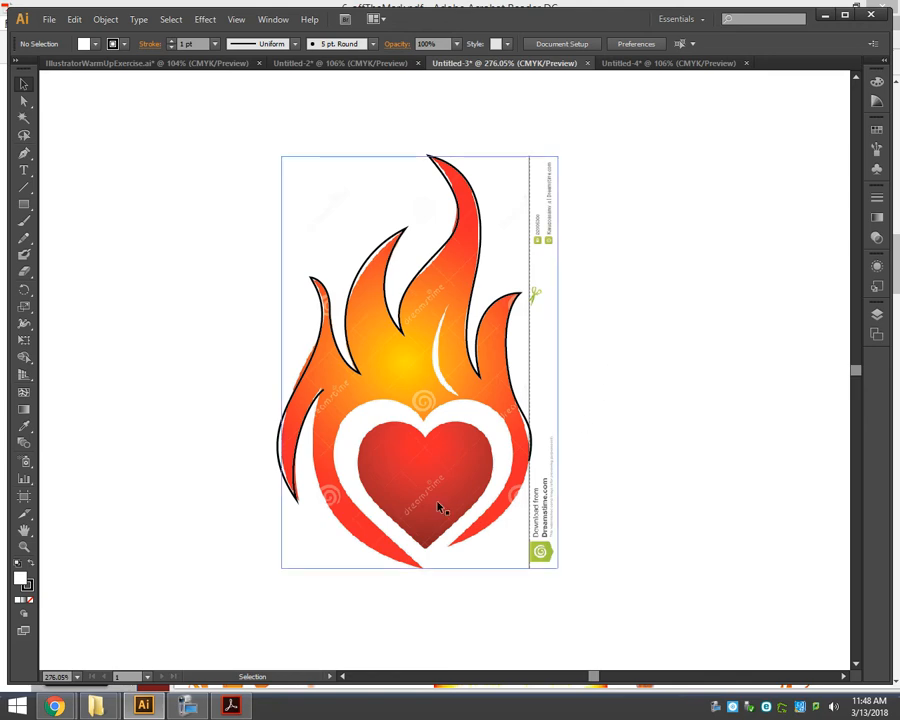
{"action": "left_click_drag", "start_coordinate": [410, 496], "coordinate": [731, 481]}
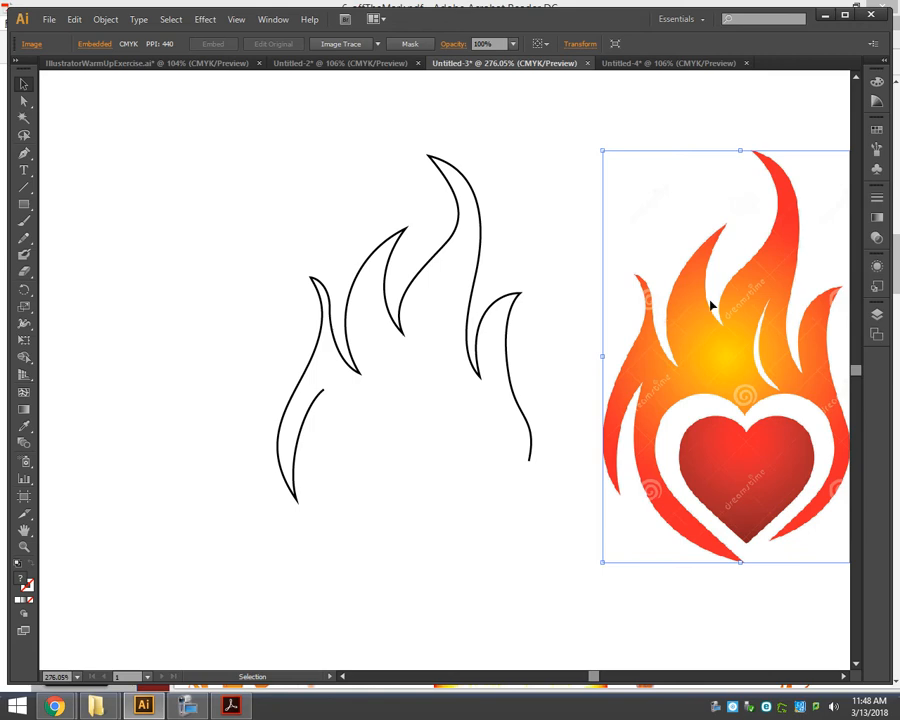
{"action": "key", "text": "Delete"}
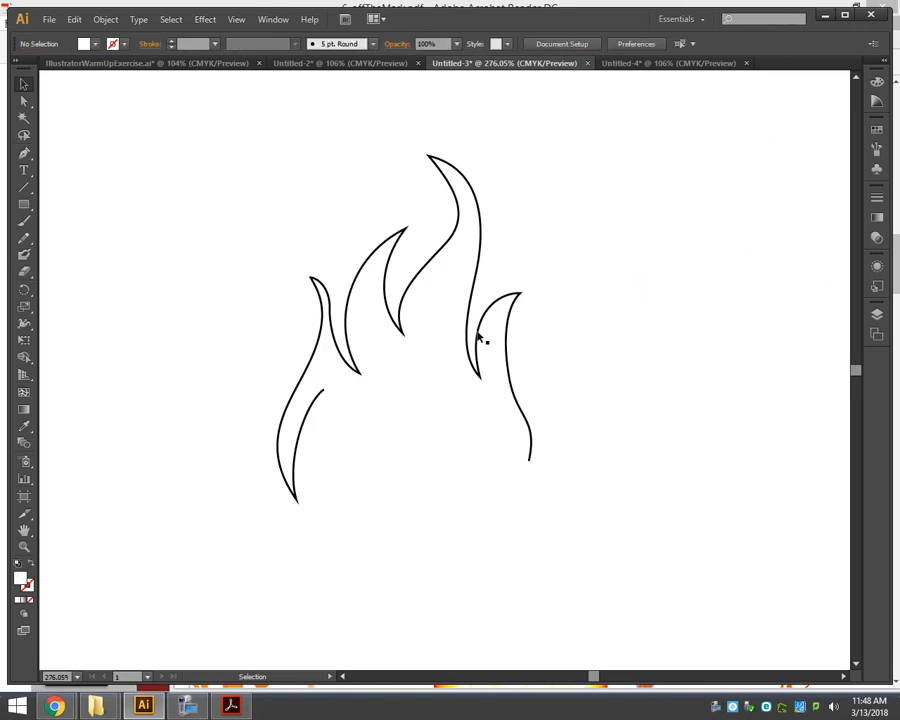
Step: Copy the traced flame outline from Untitled-3 into Untitled-4 and place it above the letter B
{"action": "left_click_drag", "start_coordinate": [243, 177], "coordinate": [587, 492]}
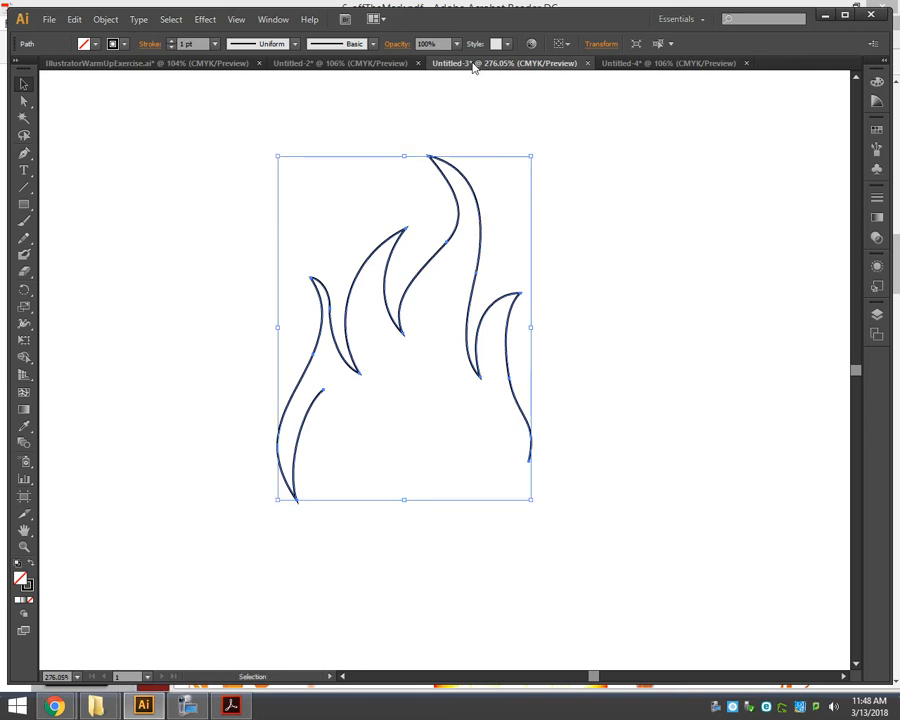
{"action": "left_click", "coordinate": [645, 64]}
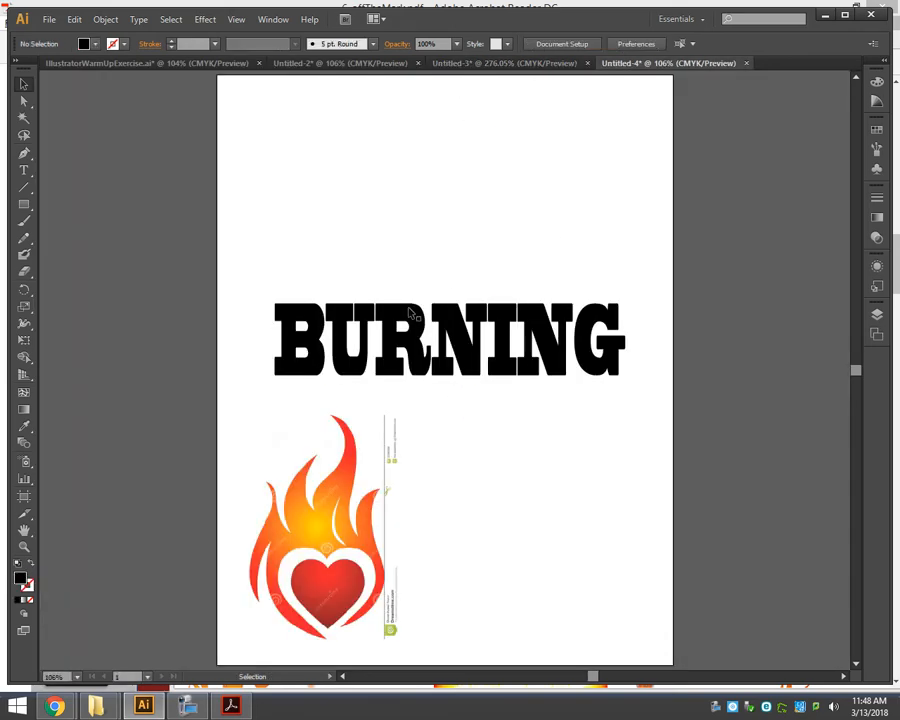
{"action": "key", "text": "ctrl+v"}
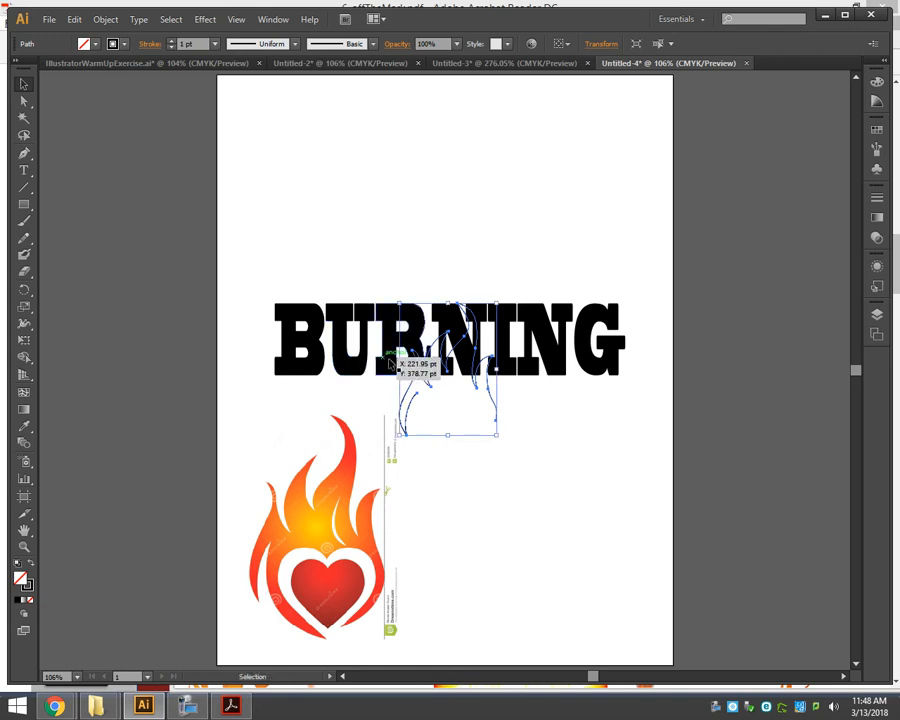
{"action": "left_click_drag", "start_coordinate": [434, 390], "coordinate": [291, 294]}
Step: Scale the flame outline down to about the width of the B and set it on top of the letter
{"action": "key", "text": "z"}
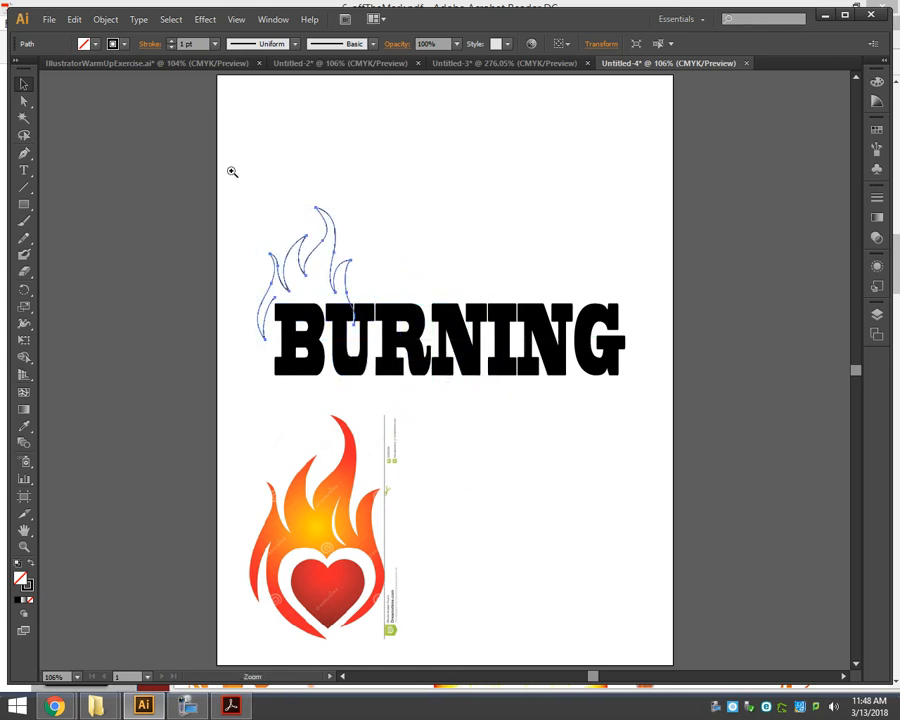
{"action": "left_click_drag", "start_coordinate": [227, 187], "coordinate": [392, 423]}
{"action": "key", "text": "v"}
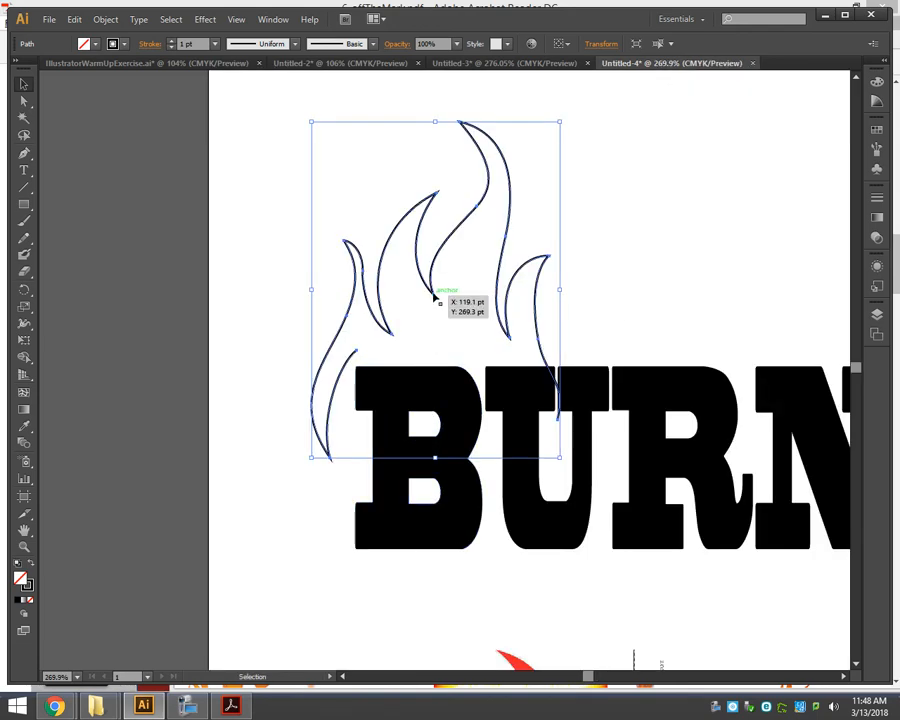
{"action": "left_click_drag", "start_coordinate": [562, 121], "coordinate": [451, 268]}
{"action": "left_click_drag", "start_coordinate": [396, 333], "coordinate": [422, 304]}
Step: Fine-tune the flame outline's position so its right side follows the upper-right curve of the B
{"action": "key", "text": "z"}
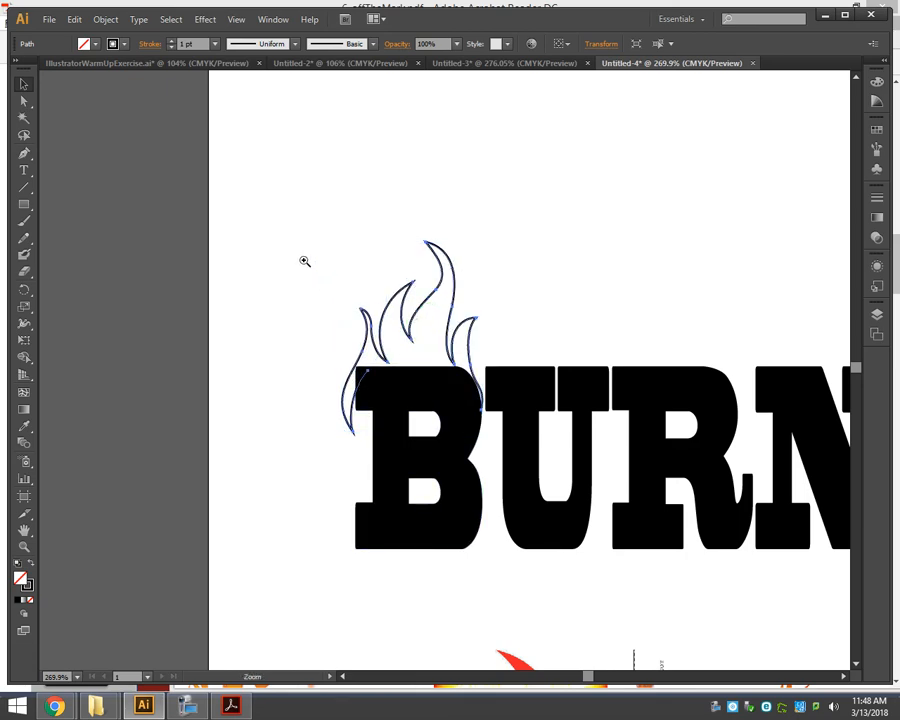
{"action": "left_click_drag", "start_coordinate": [287, 211], "coordinate": [533, 515]}
{"action": "key", "text": "a"}
{"action": "key", "text": "v"}
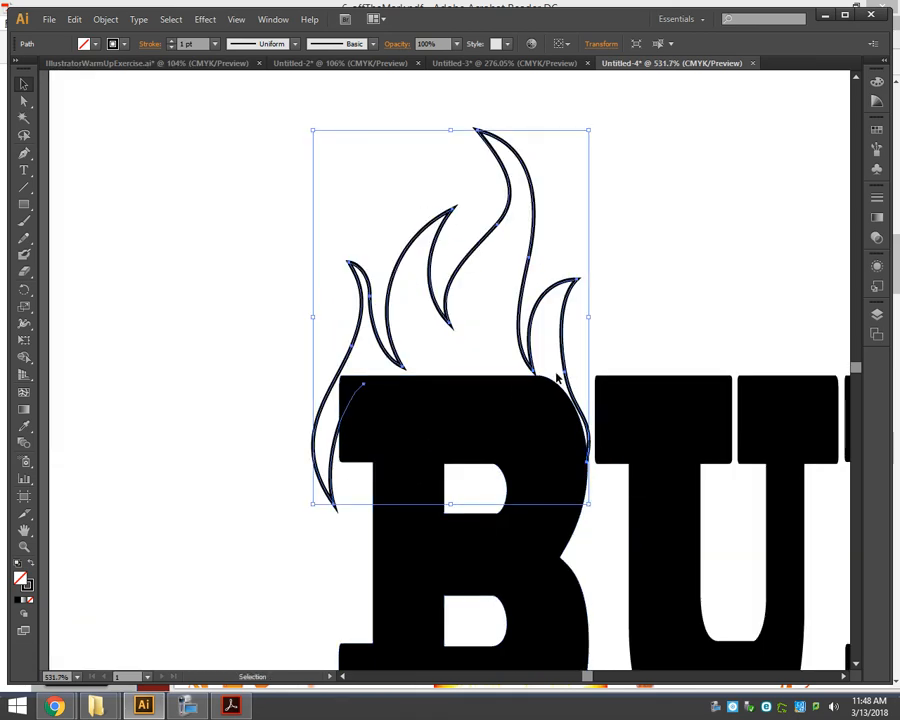
{"action": "mouse_move", "coordinate": [562, 374]}
{"action": "left_mouse_down"}
{"action": "mouse_move", "coordinate": [567, 390]}
{"action": "mouse_move", "coordinate": [557, 381]}
{"action": "left_mouse_up"}
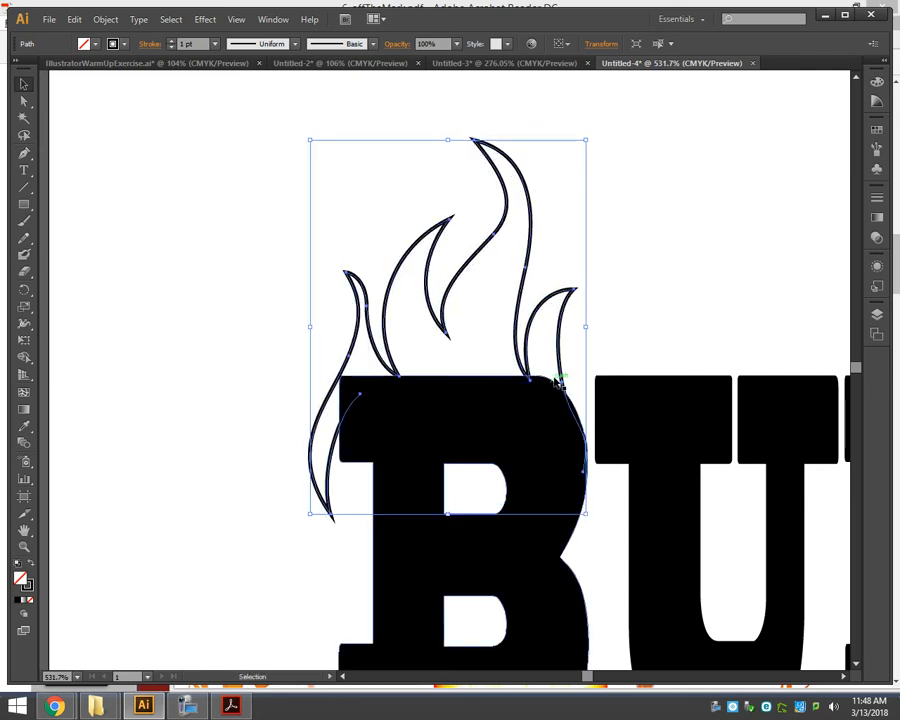
{"action": "key", "text": "Up"}
{"action": "key", "text": "Up"}
{"action": "key", "text": "Left"}
{"action": "key", "text": "Up"}
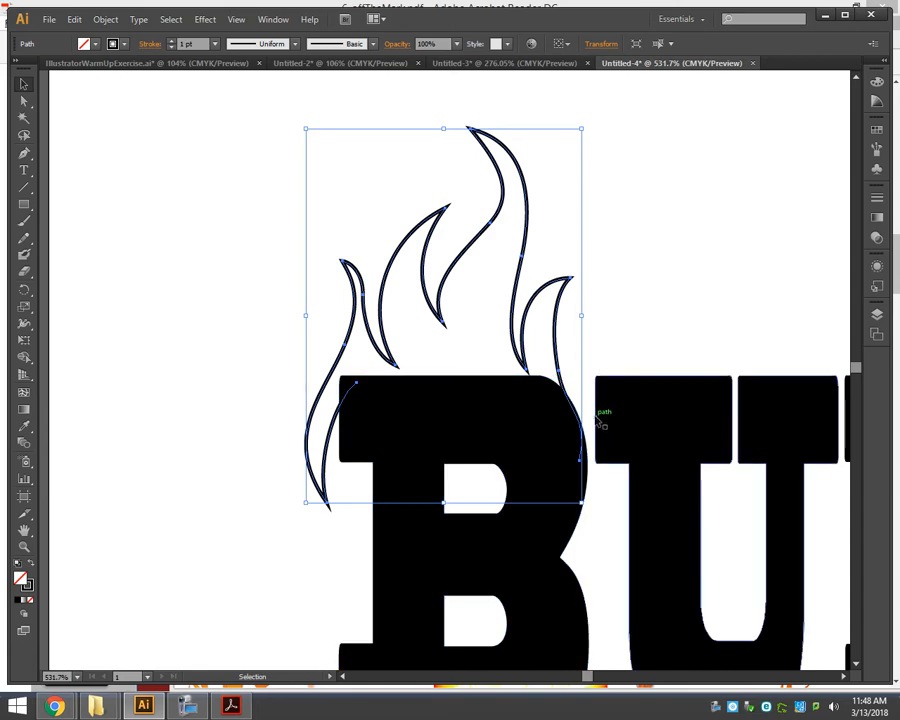
{"action": "key", "text": "s"}
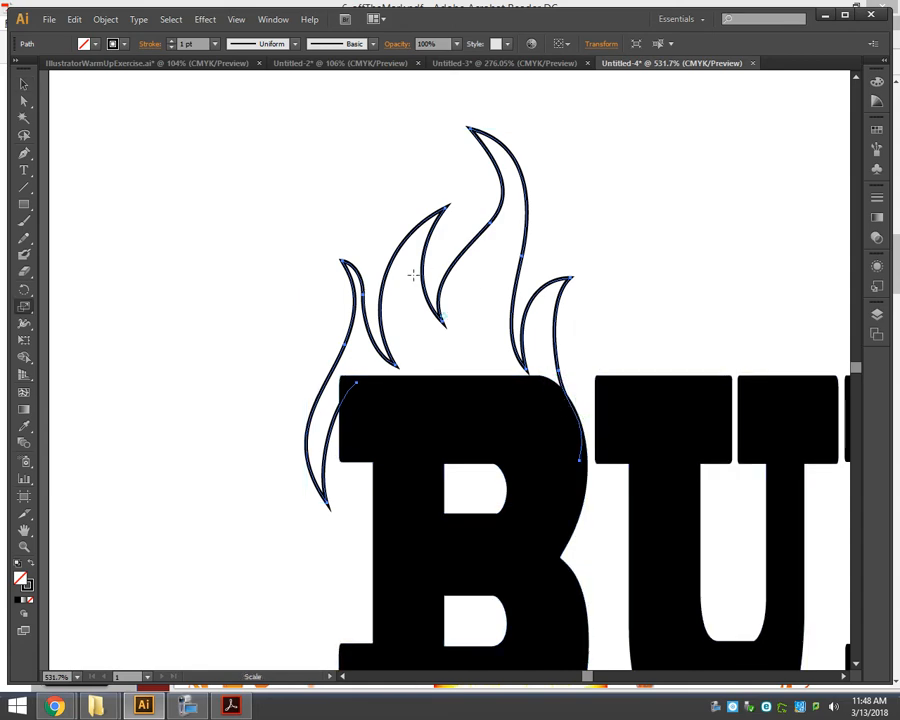
{"action": "left_click", "coordinate": [21, 82]}
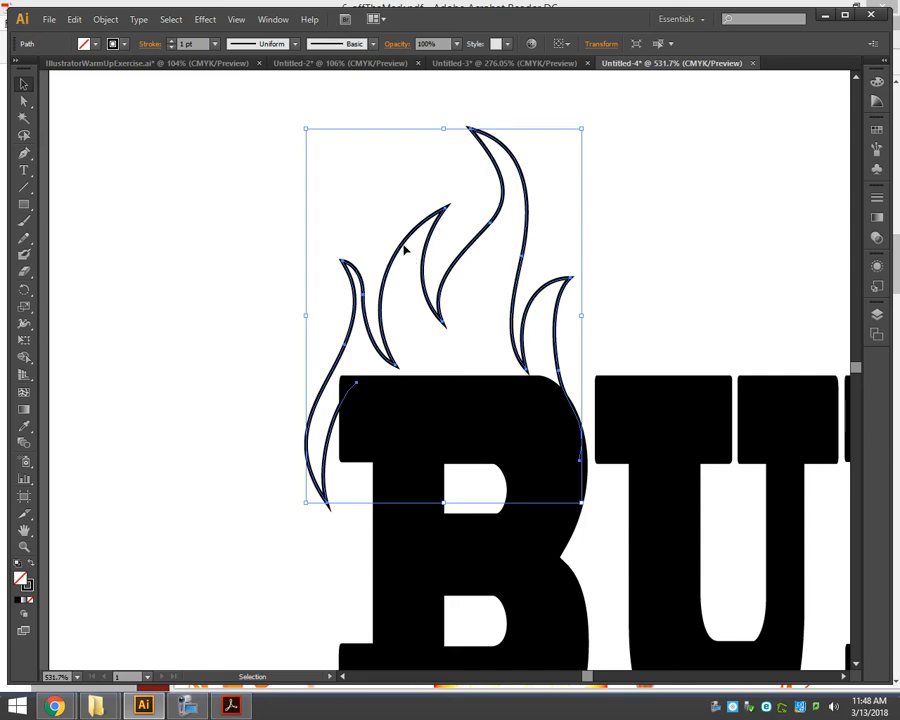
{"action": "left_click", "coordinate": [403, 327]}
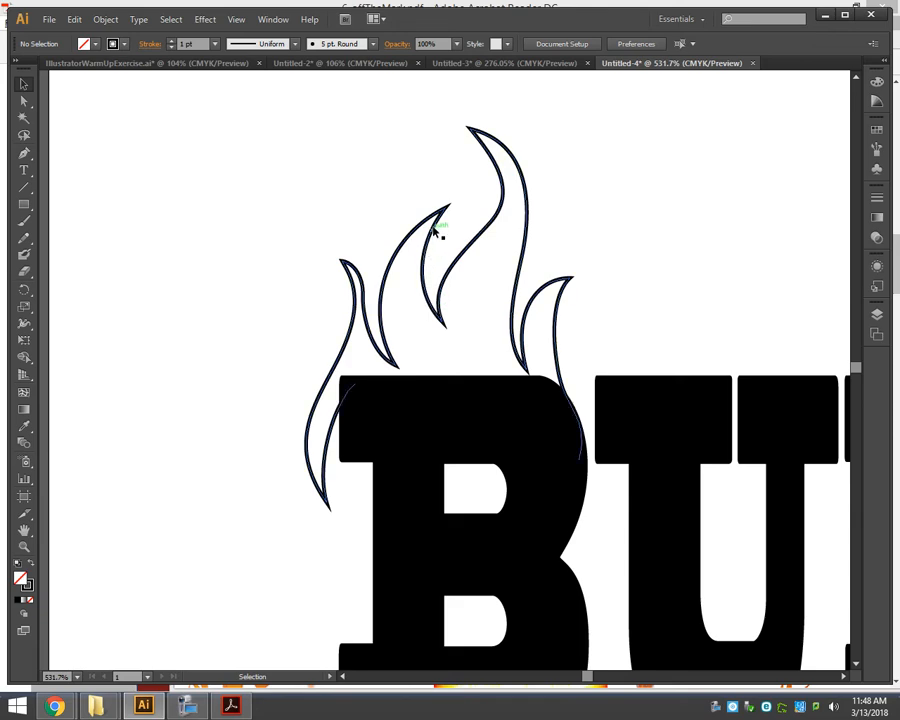
Step: Swap the flame outline's fill and stroke, giving it a solid black fill with no stroke, and deselect it
{"action": "left_click", "coordinate": [31, 564]}
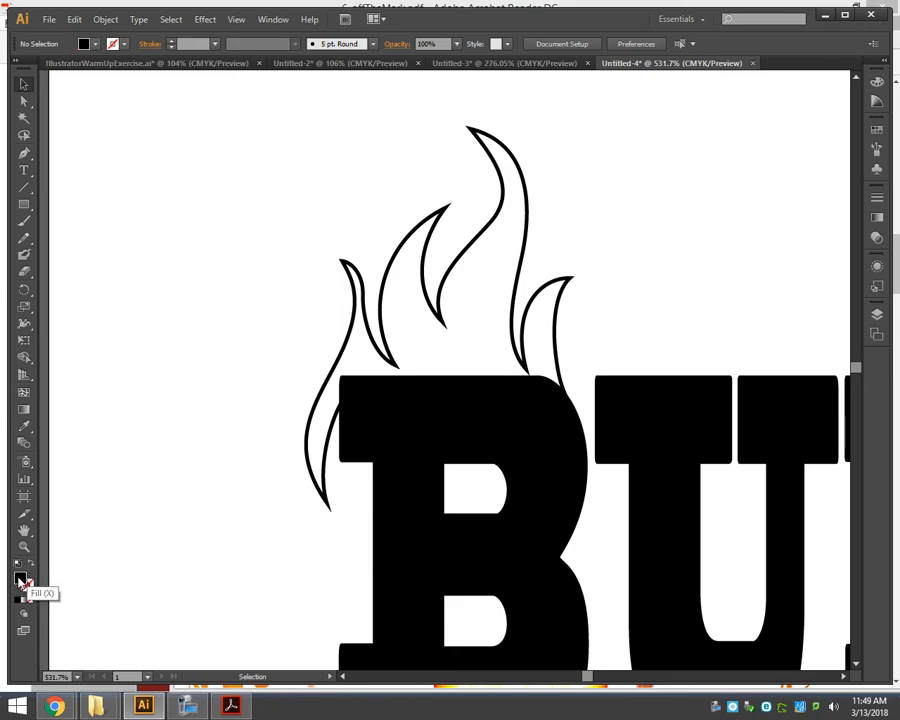
{"action": "left_click_drag", "start_coordinate": [291, 247], "coordinate": [356, 267]}
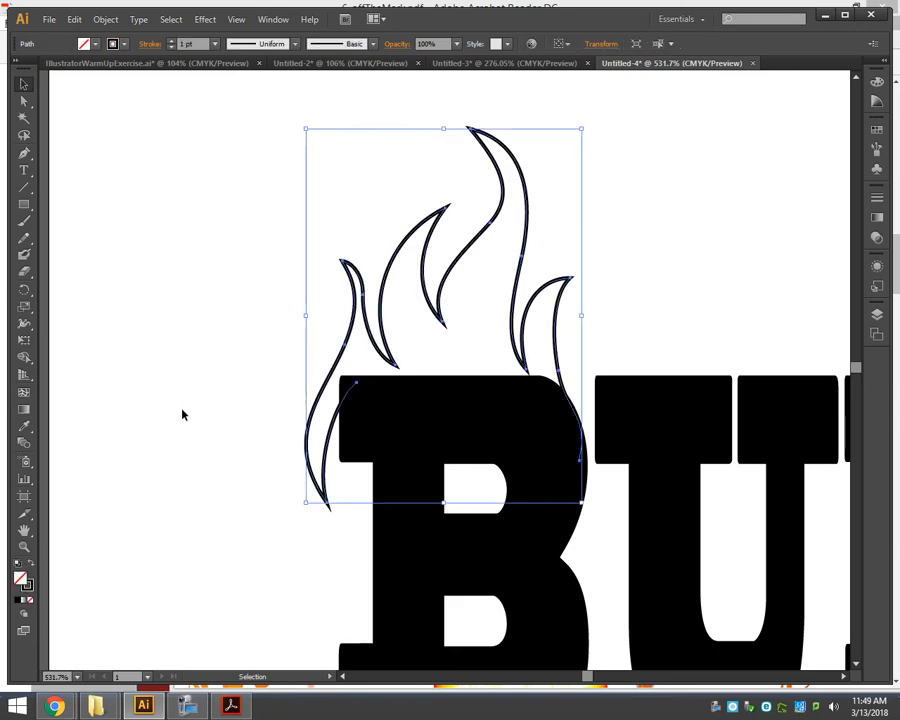
{"action": "left_click", "coordinate": [31, 565]}
{"action": "left_click", "coordinate": [243, 446]}
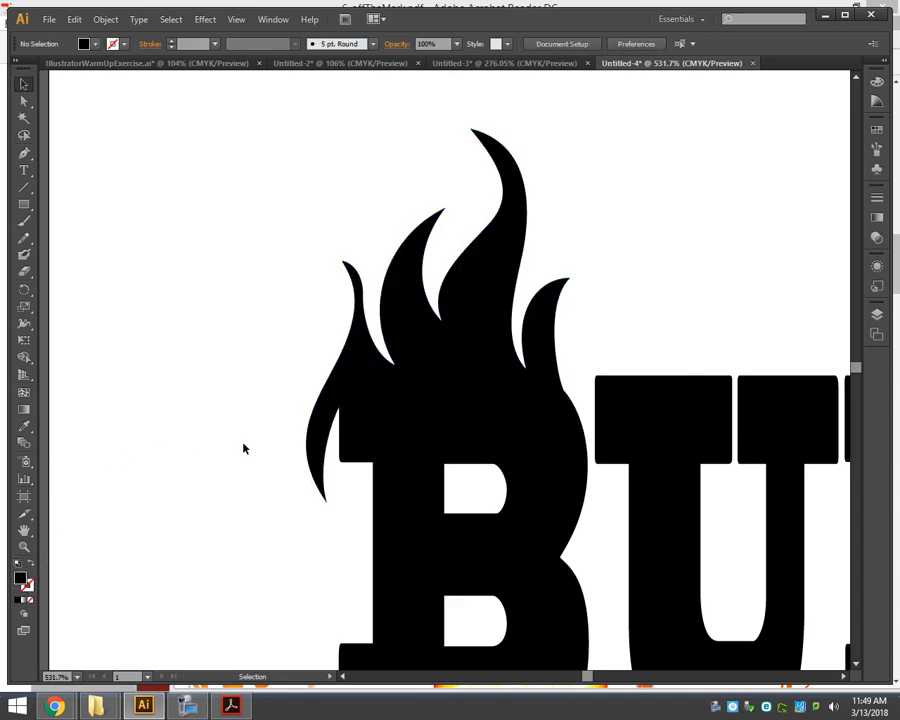
Step: Move the black flame slightly upward on the B, deselect it, and check where it meets the letter
{"action": "left_click_drag", "start_coordinate": [547, 343], "coordinate": [546, 327]}
{"action": "left_click", "coordinate": [693, 295]}
{"action": "key", "text": "a"}
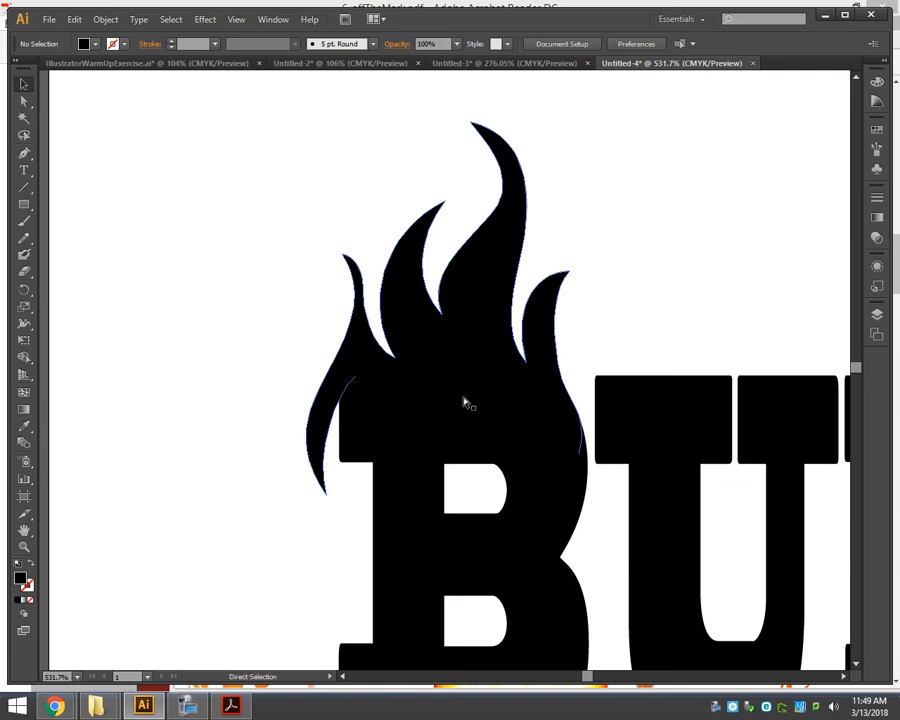
{"action": "key", "text": "ctrl+minus"}
{"action": "key", "text": "ctrl+minus"}
{"action": "key", "text": "v"}
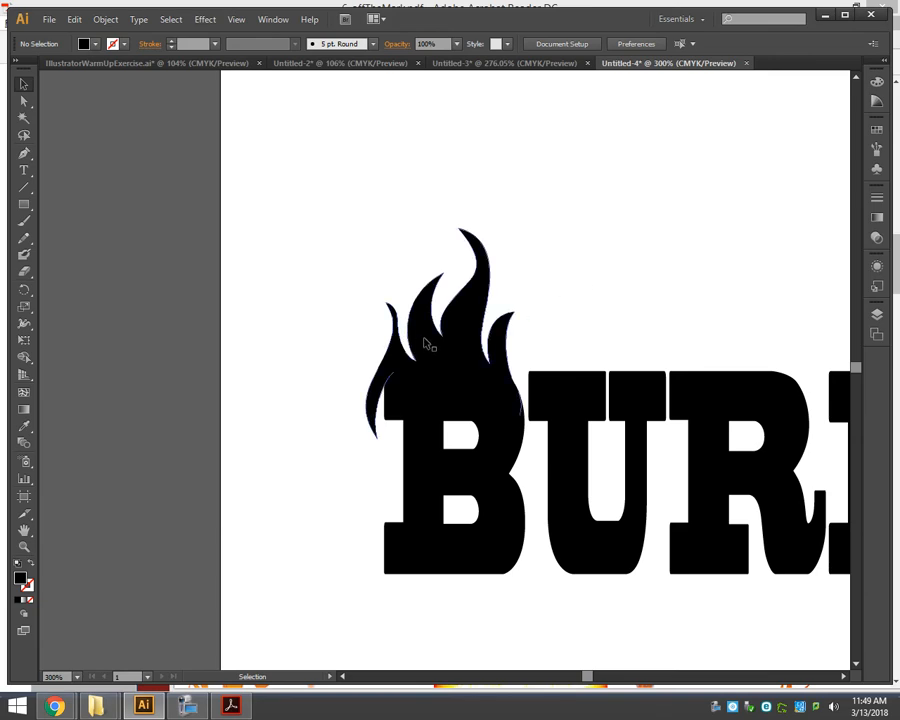
{"action": "key", "text": "z"}
{"action": "left_click_drag", "start_coordinate": [332, 214], "coordinate": [565, 475]}
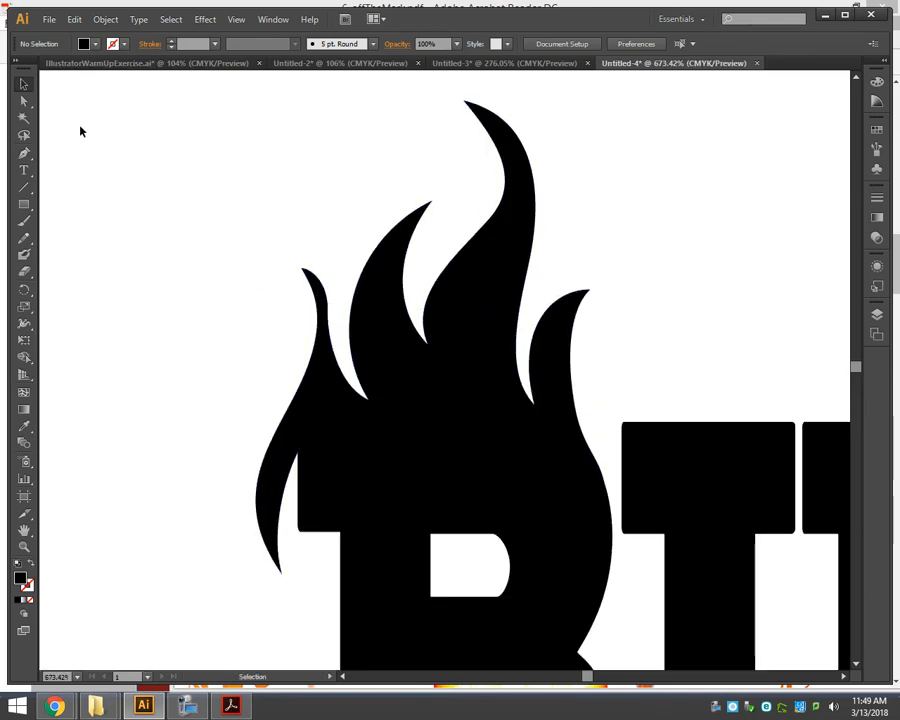
Step: Pull the flame's open left end down to the lower edge of the B's upper-left serif and deselect it
{"action": "left_click", "coordinate": [28, 100]}
{"action": "left_click_drag", "start_coordinate": [337, 293], "coordinate": [327, 334]}
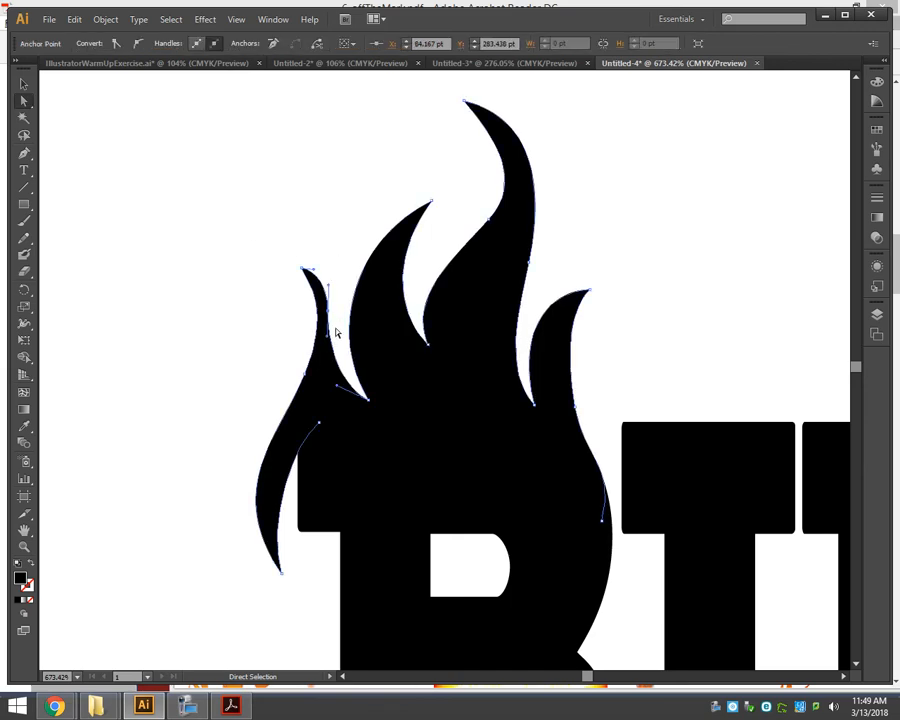
{"action": "left_click", "coordinate": [265, 310]}
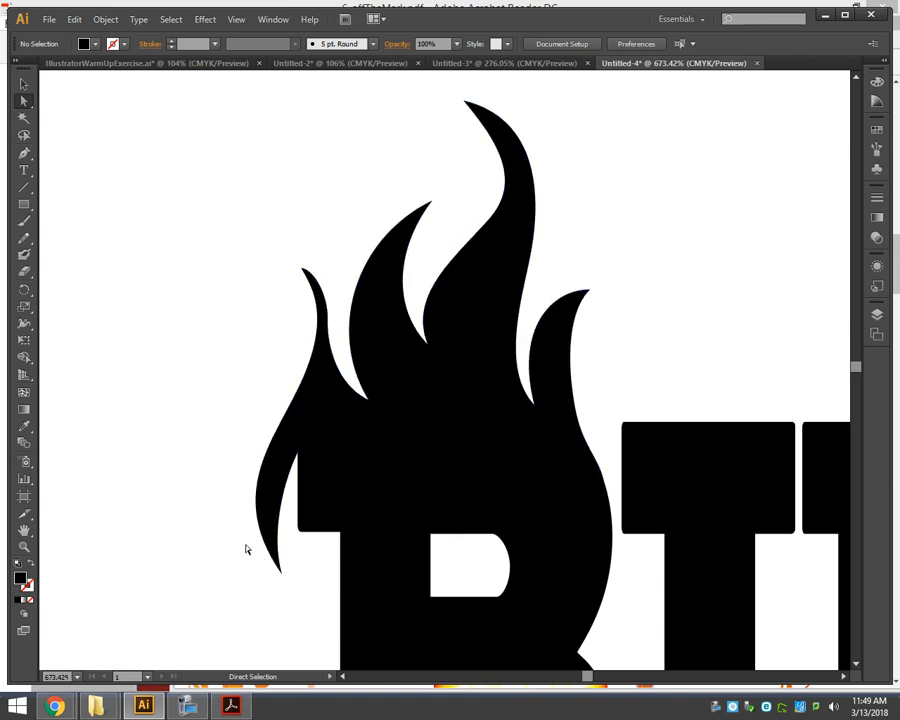
{"action": "scroll", "coordinate": [276, 521], "scroll_direction": "down", "scroll_amount": 4}
{"action": "scroll", "coordinate": [276, 521], "scroll_direction": "up", "scroll_amount": 3}
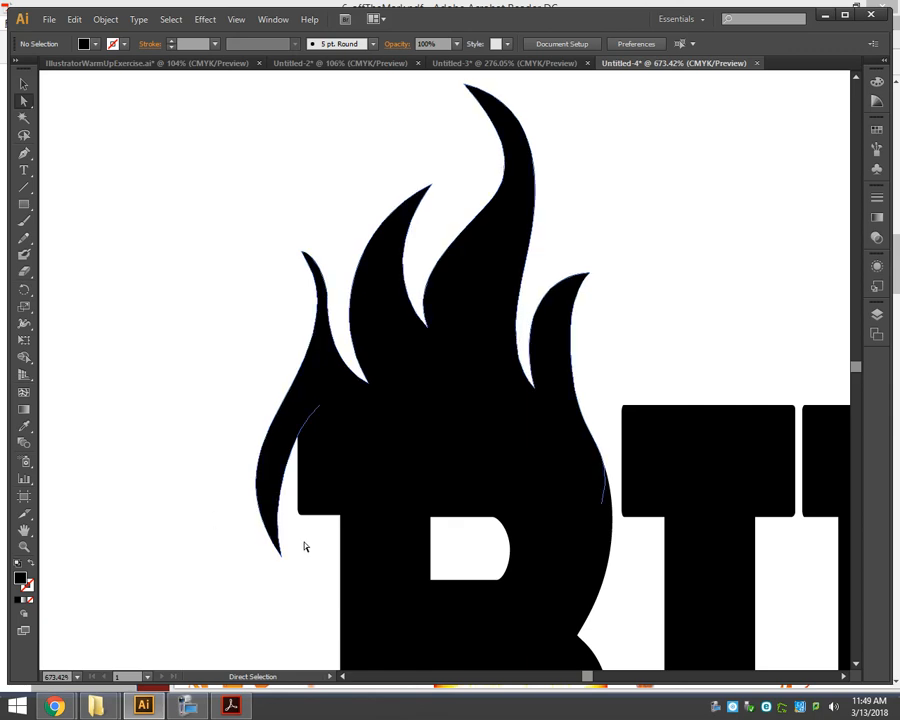
{"action": "scroll", "coordinate": [303, 542], "scroll_direction": "down", "scroll_amount": 3}
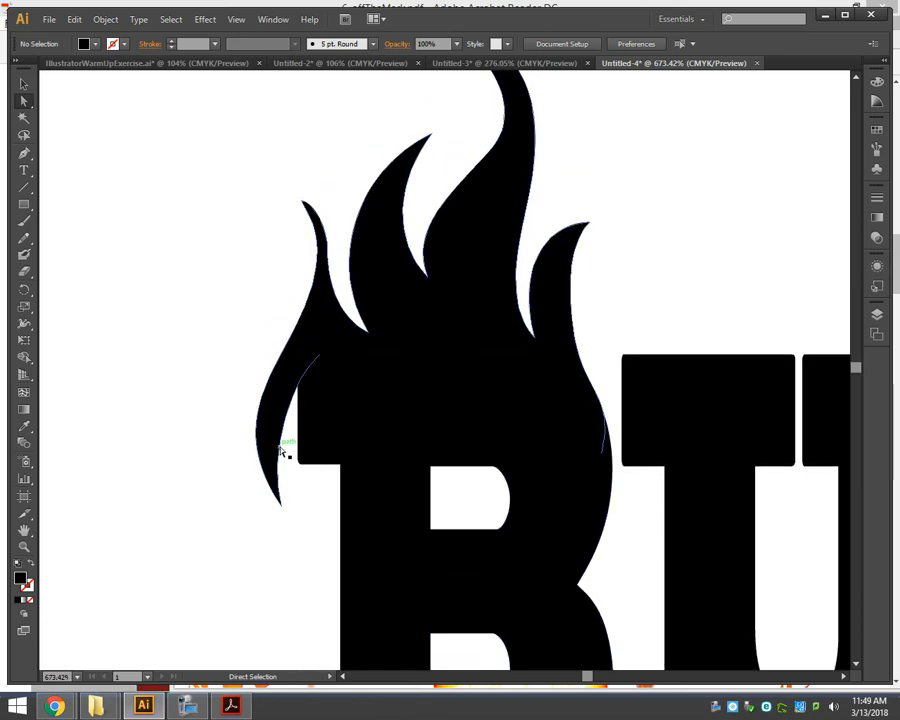
{"action": "left_click", "coordinate": [321, 360]}
{"action": "left_click_drag", "start_coordinate": [321, 360], "coordinate": [324, 465]}
{"action": "left_click", "coordinate": [323, 562]}
{"action": "key", "text": "v"}
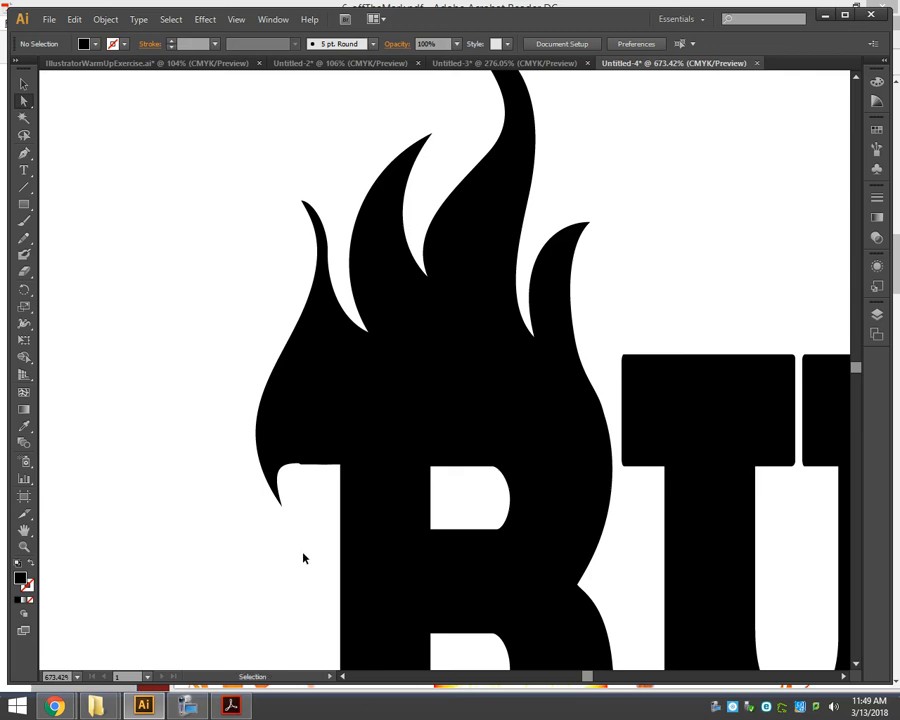
Step: Extend the flame's left end point to the B's stem corner, and reshape the left tongue with its tip slightly lower
{"action": "key", "text": "ctrl+minus"}
{"action": "key", "text": "ctrl+minus"}
{"action": "key", "text": "ctrl+minus"}
{"action": "key", "text": "ctrl+plus"}
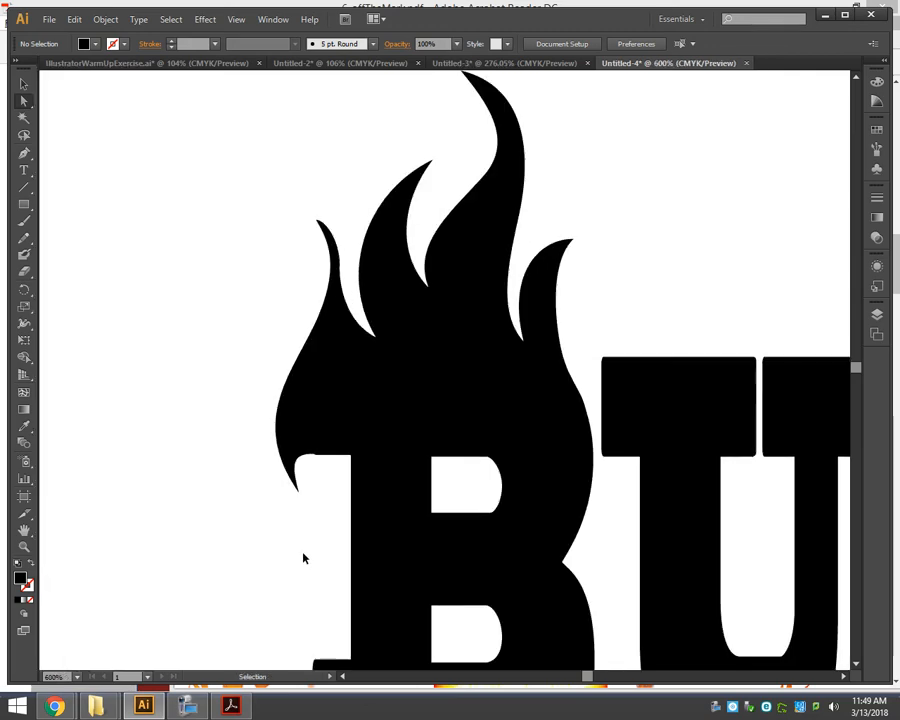
{"action": "key", "text": "ctrl+plus"}
{"action": "left_click_drag", "start_coordinate": [331, 462], "coordinate": [352, 456]}
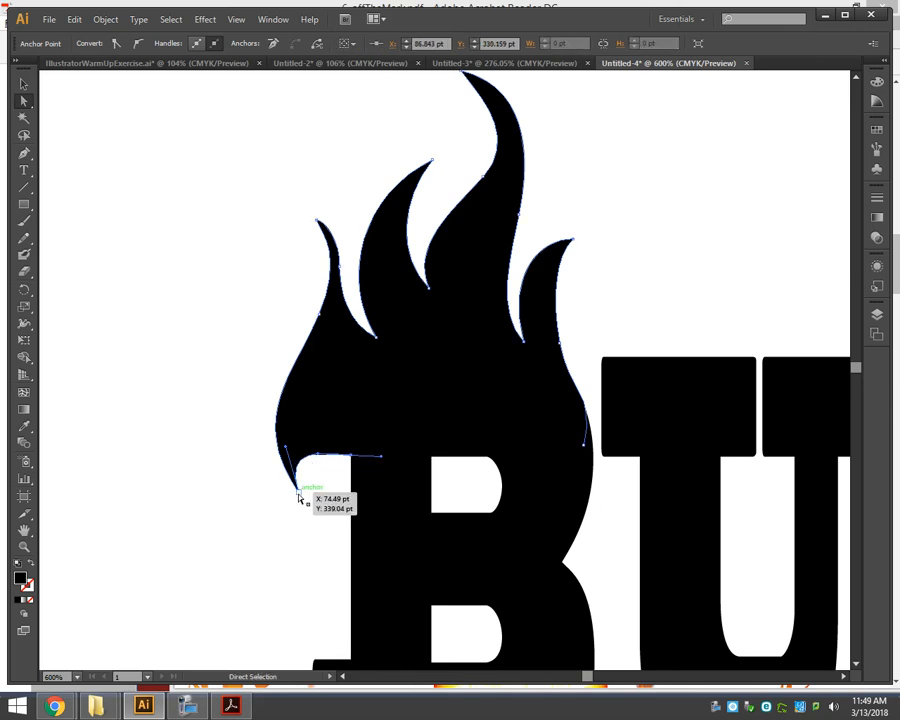
{"action": "left_click_drag", "start_coordinate": [299, 492], "coordinate": [301, 516]}
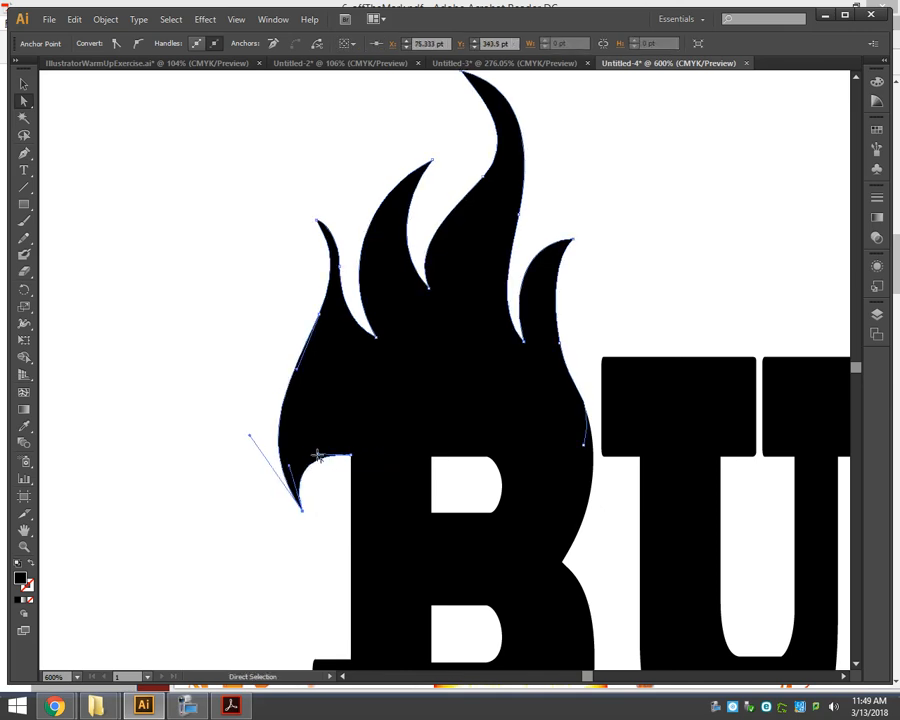
{"action": "left_click", "coordinate": [312, 462]}
{"action": "left_click", "coordinate": [210, 518]}
{"action": "key", "text": "v"}
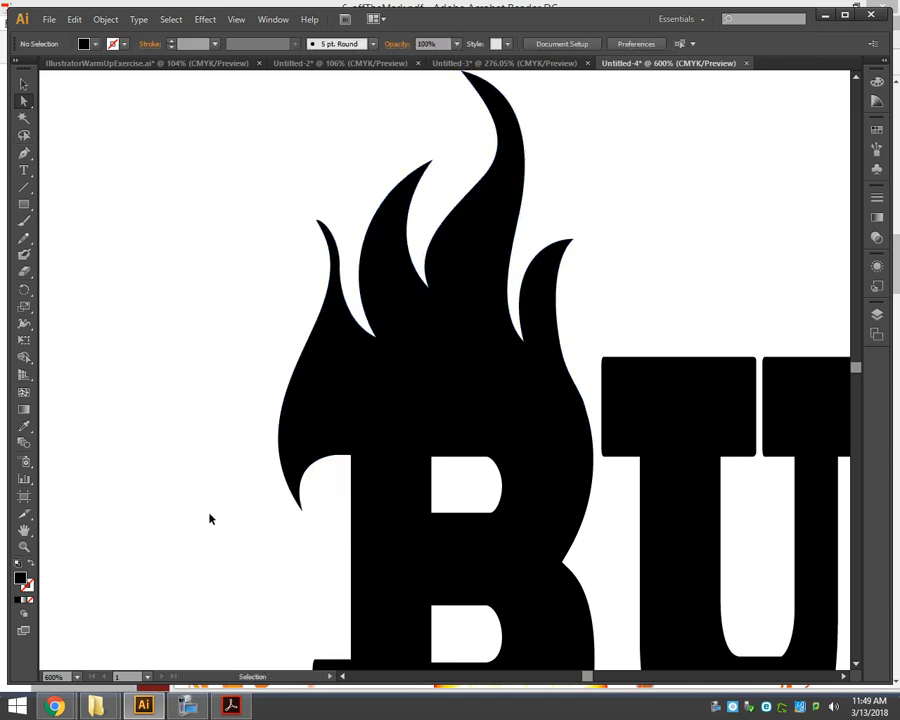
Step: Delete the flaming-heart reference image below the word BURNING
{"action": "key", "text": "ctrl+minus"}
{"action": "key", "text": "a"}
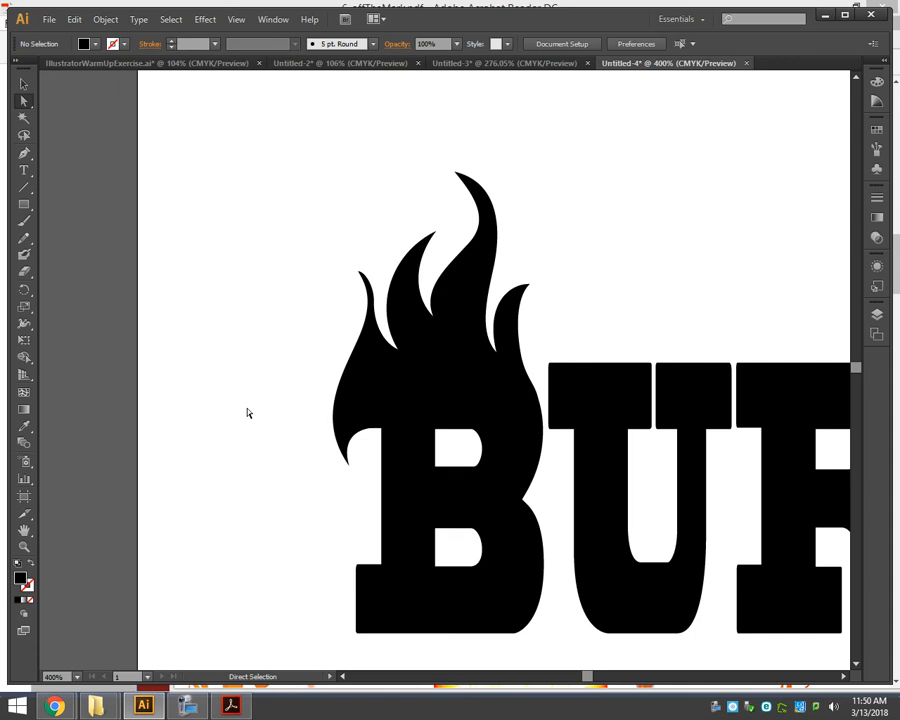
{"action": "left_click", "coordinate": [24, 84]}
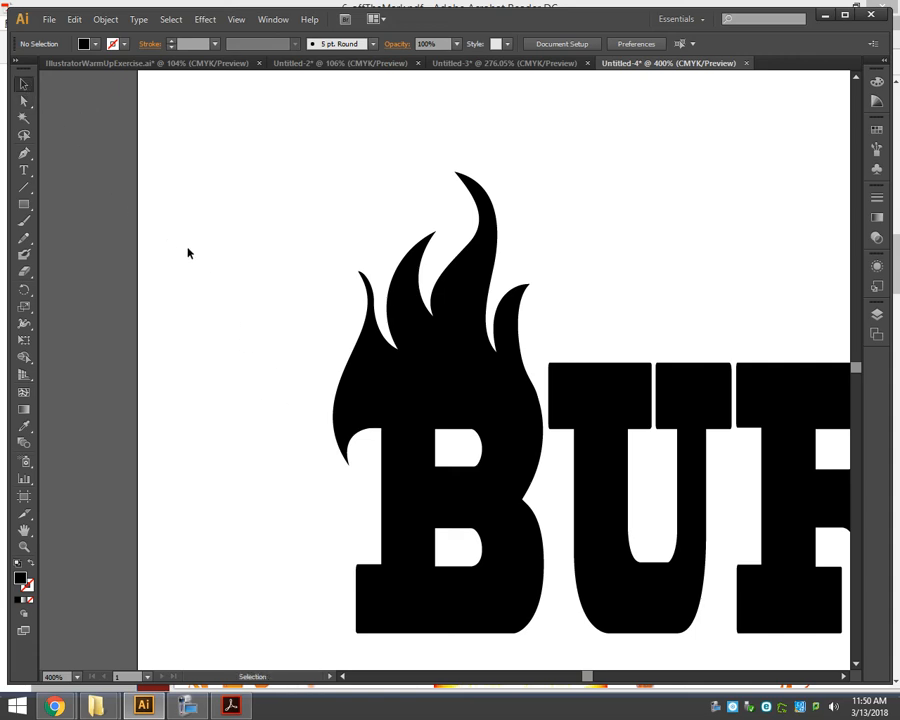
{"action": "key", "text": "a"}
{"action": "key", "text": "ctrl+0"}
{"action": "key", "text": "v"}
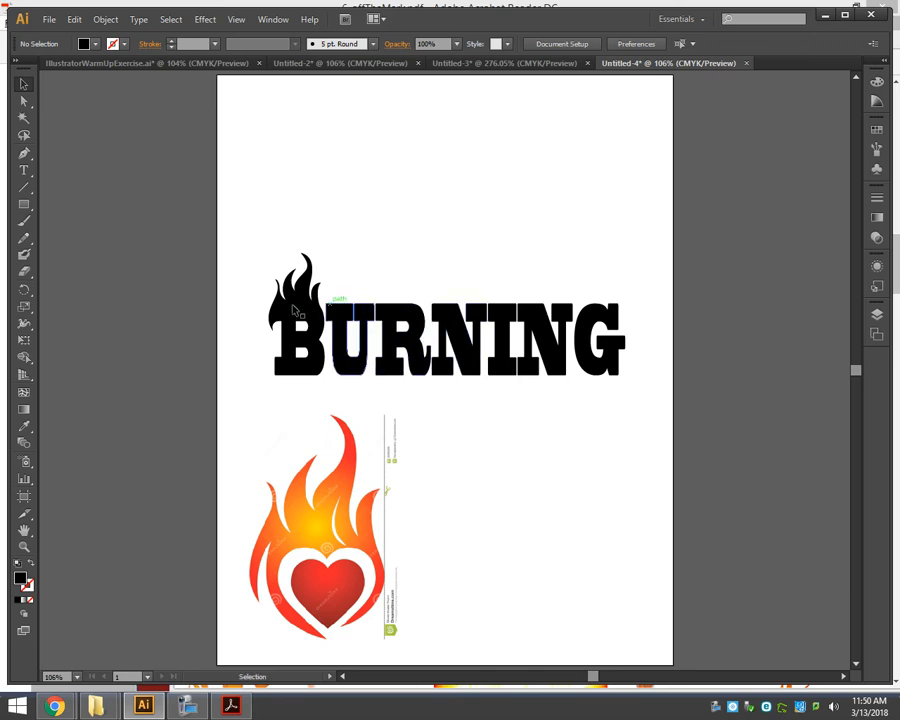
{"action": "left_click", "coordinate": [350, 526]}
{"action": "key", "text": "Delete"}
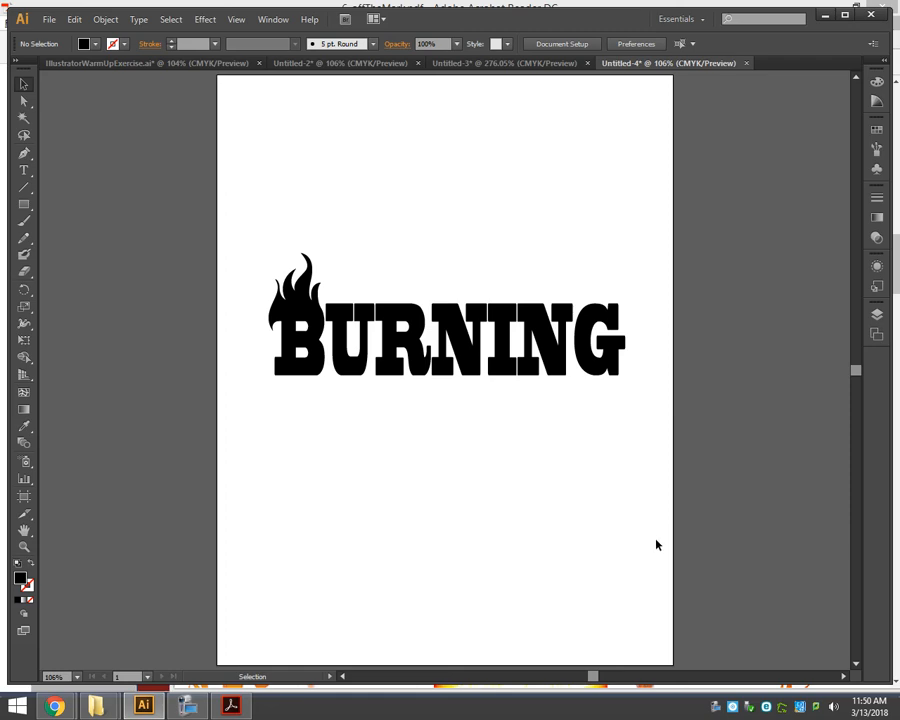
Step: Fill the flame on the B with the bright red swatch and deselect it
{"action": "key", "text": "ctrl+space"}
{"action": "mouse_move", "coordinate": [227, 225]}
{"action": "left_mouse_down"}
{"action": "mouse_move", "coordinate": [307, 342]}
{"action": "mouse_move", "coordinate": [455, 400]}
{"action": "left_mouse_up"}
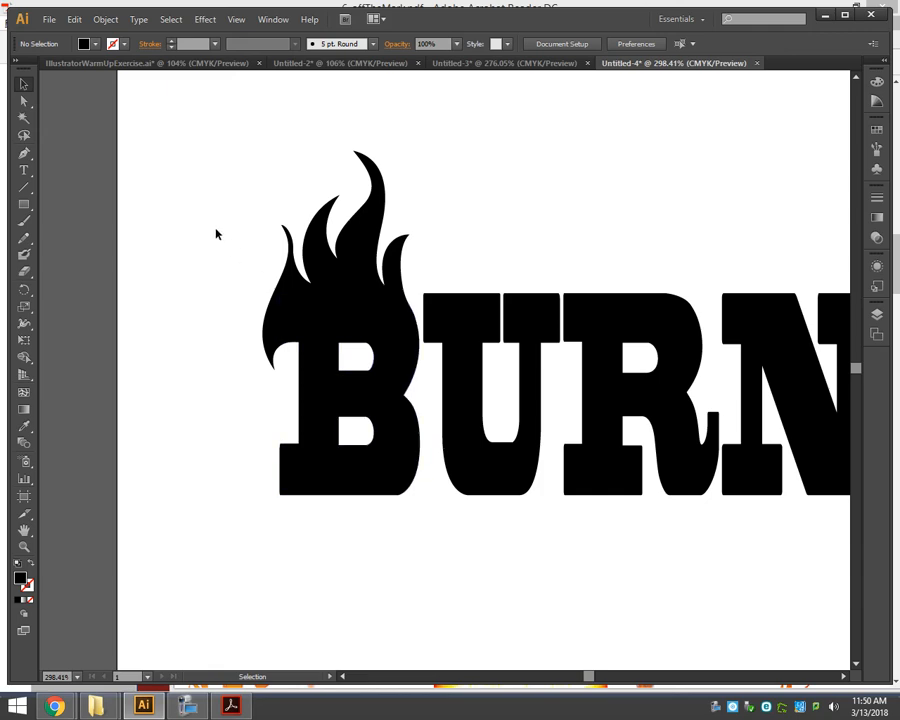
{"action": "left_click", "coordinate": [317, 236]}
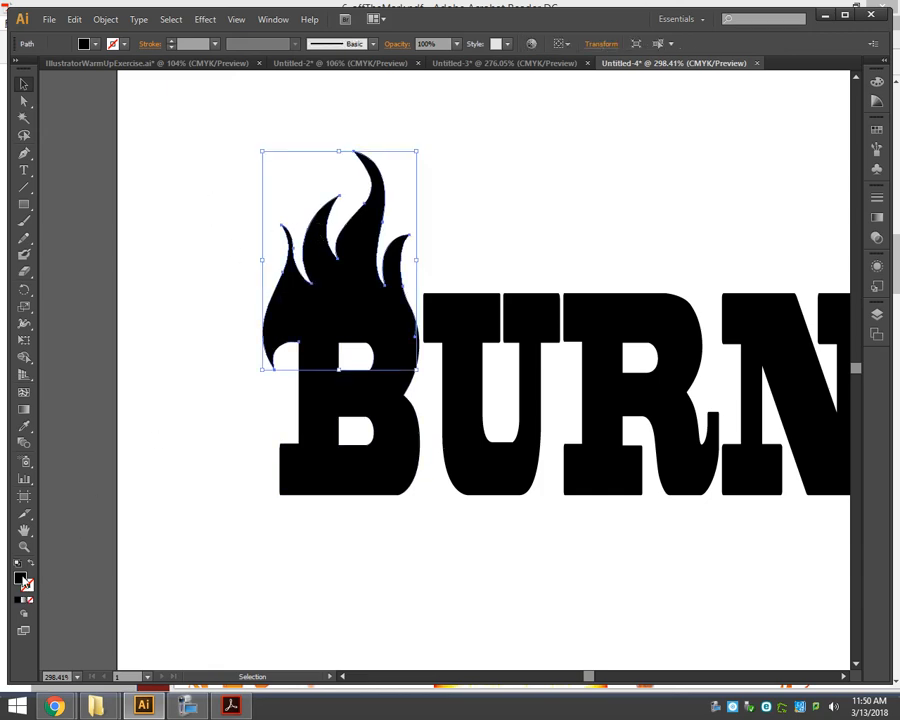
{"action": "double_click", "coordinate": [20, 580]}
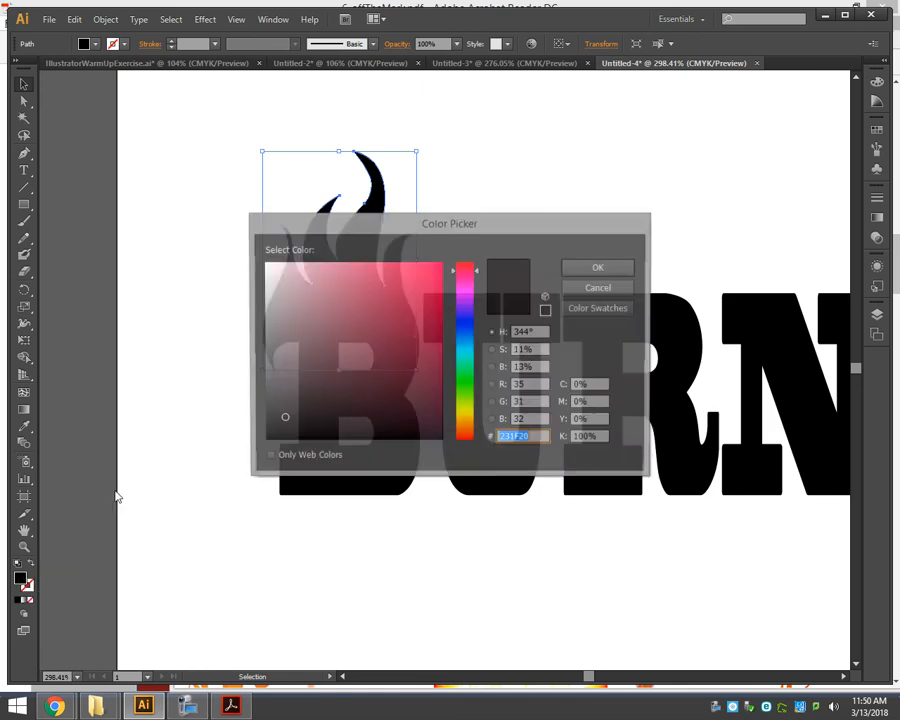
{"action": "left_click", "coordinate": [599, 288]}
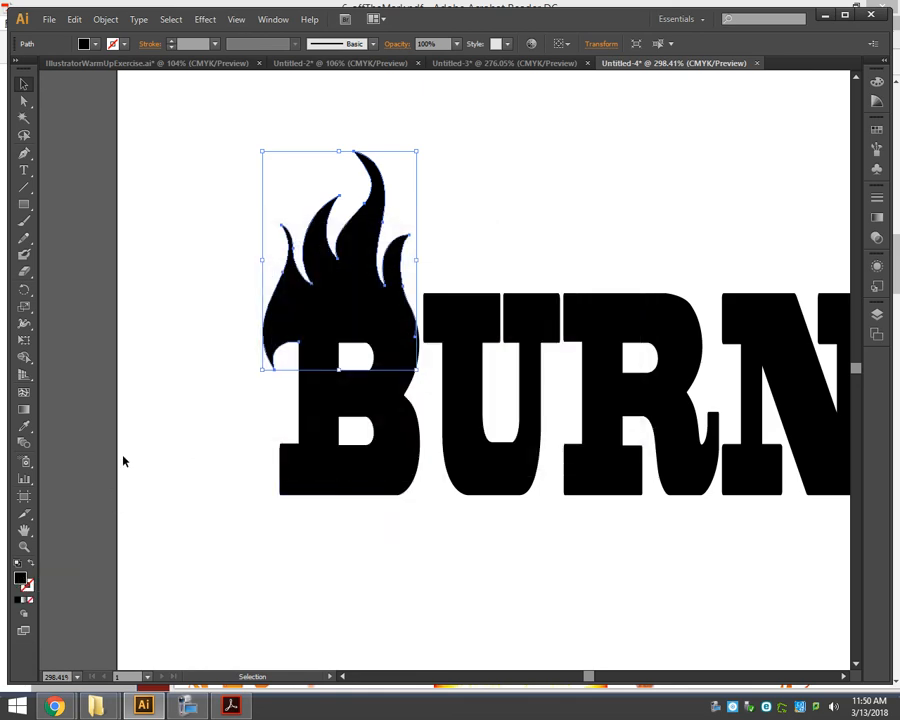
{"action": "left_click", "coordinate": [877, 81]}
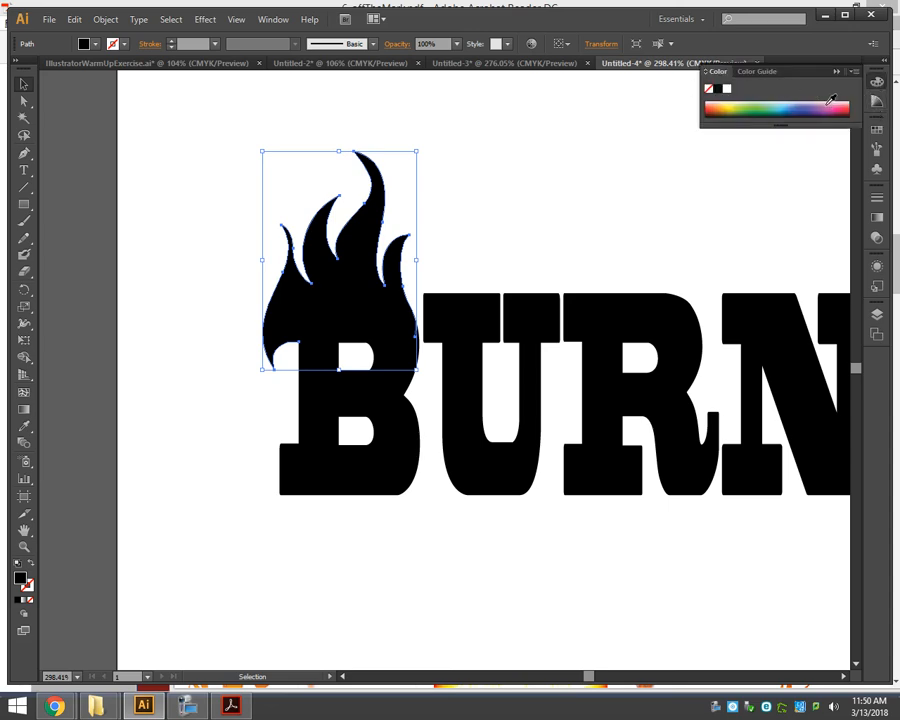
{"action": "left_click", "coordinate": [877, 129]}
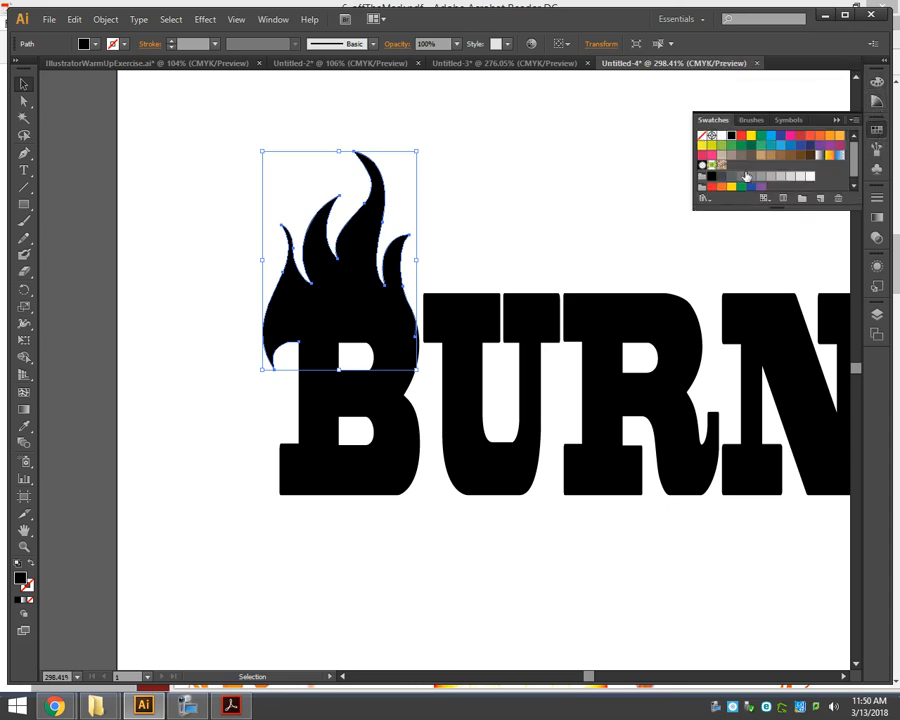
{"action": "left_click", "coordinate": [741, 136]}
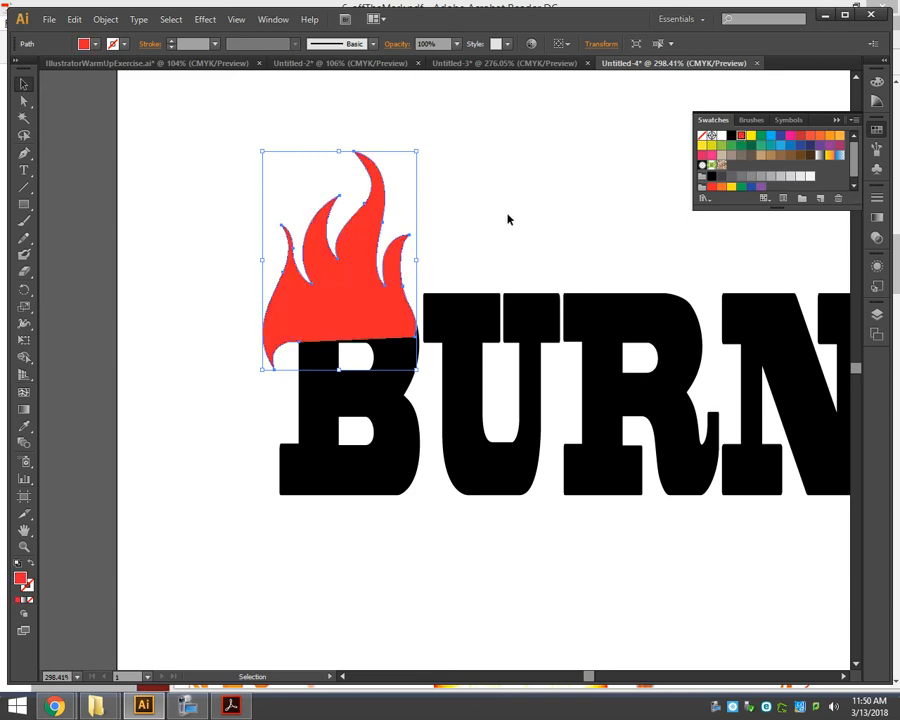
{"action": "left_click", "coordinate": [518, 180]}
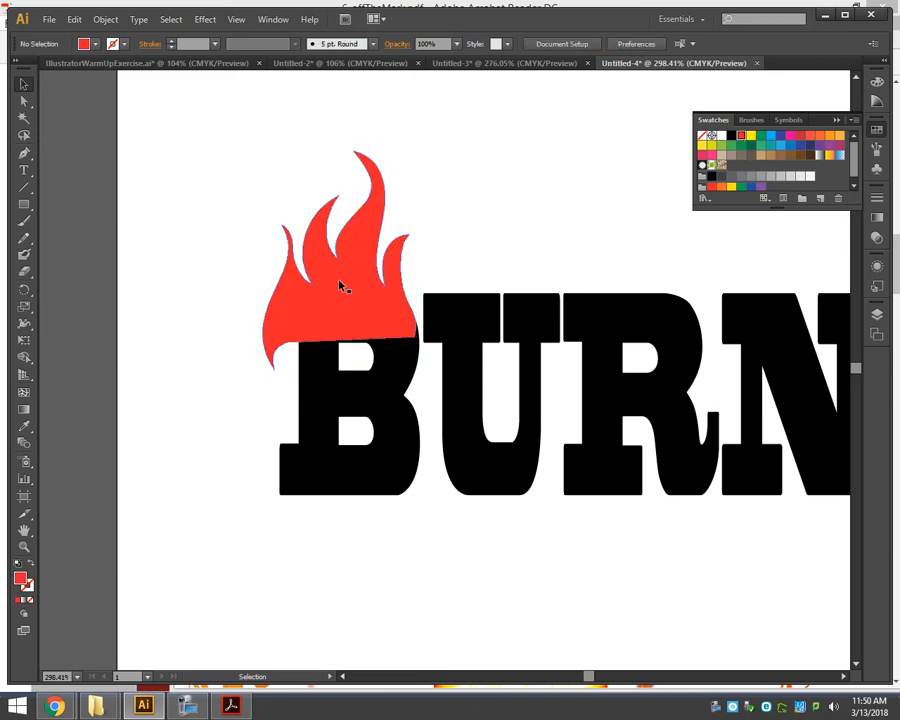
Step: Fill the letter B with the same bright red swatch as the flame and deselect it
{"action": "left_click", "coordinate": [381, 375]}
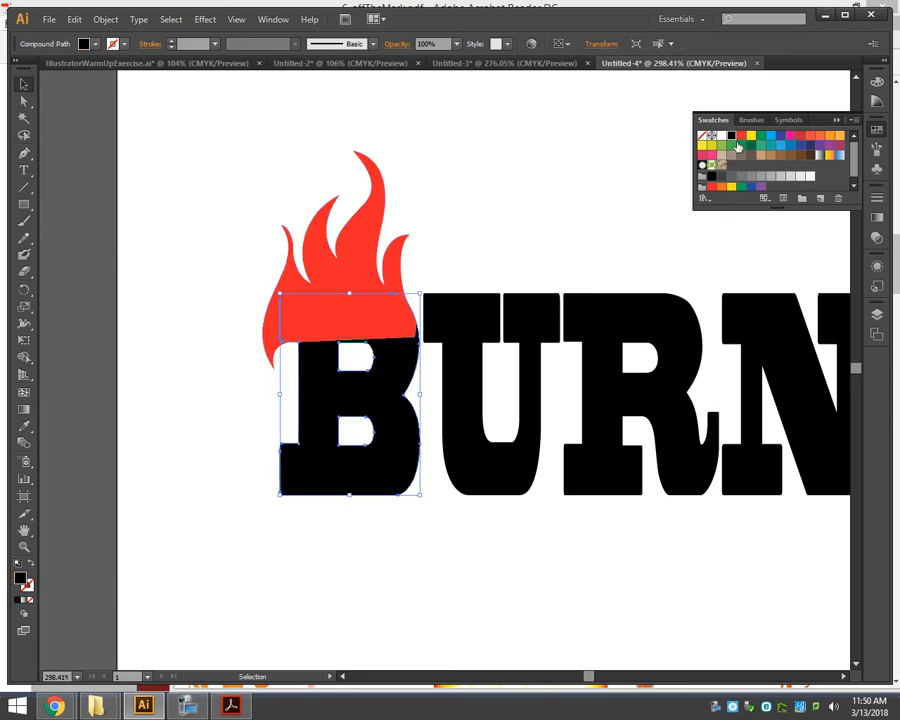
{"action": "left_click", "coordinate": [741, 136]}
{"action": "left_click", "coordinate": [586, 144]}
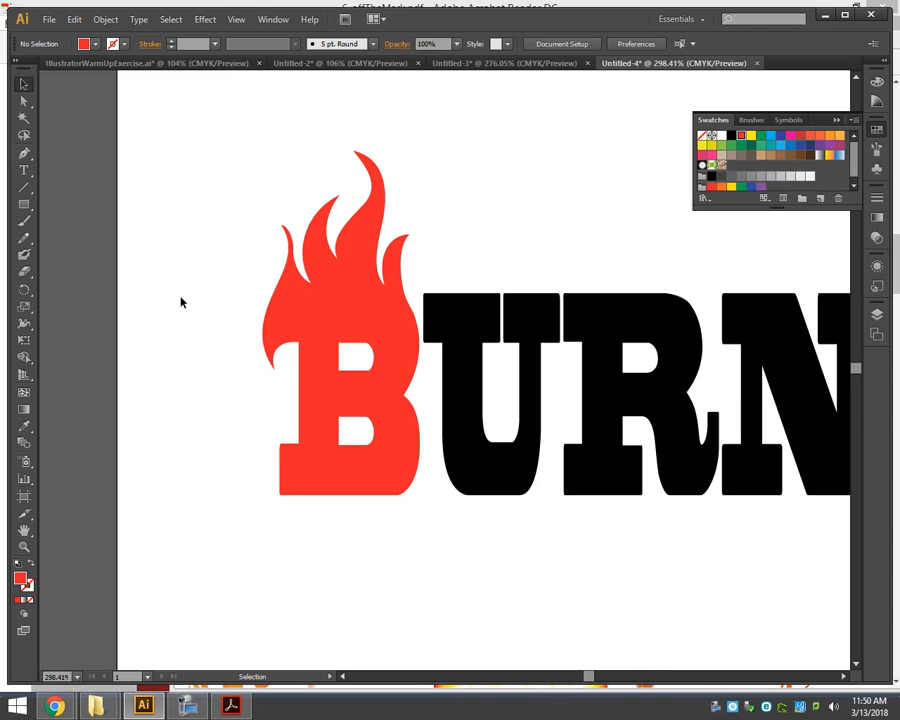
Step: Switch to the Untitled-3 document and view the original flame outline on its artboard
{"action": "left_click", "coordinate": [503, 64]}
{"action": "left_click", "coordinate": [578, 454]}
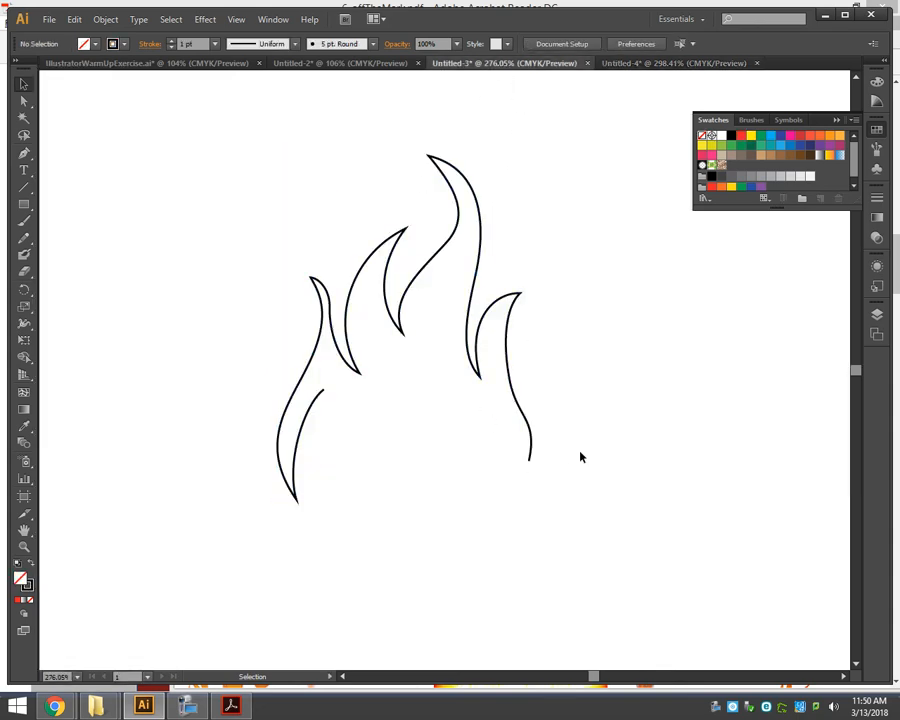
{"action": "key", "text": "a"}
{"action": "key", "text": "ctrl+minus"}
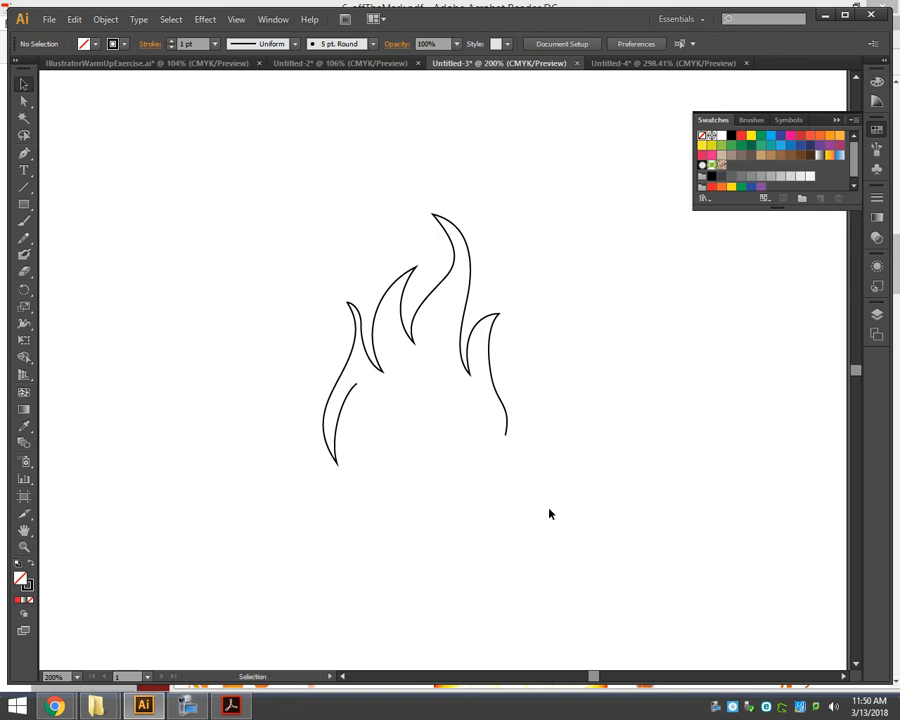
{"action": "scroll", "coordinate": [544, 510], "scroll_direction": "down", "scroll_amount": 2}
{"action": "key", "text": "ctrl+minus"}
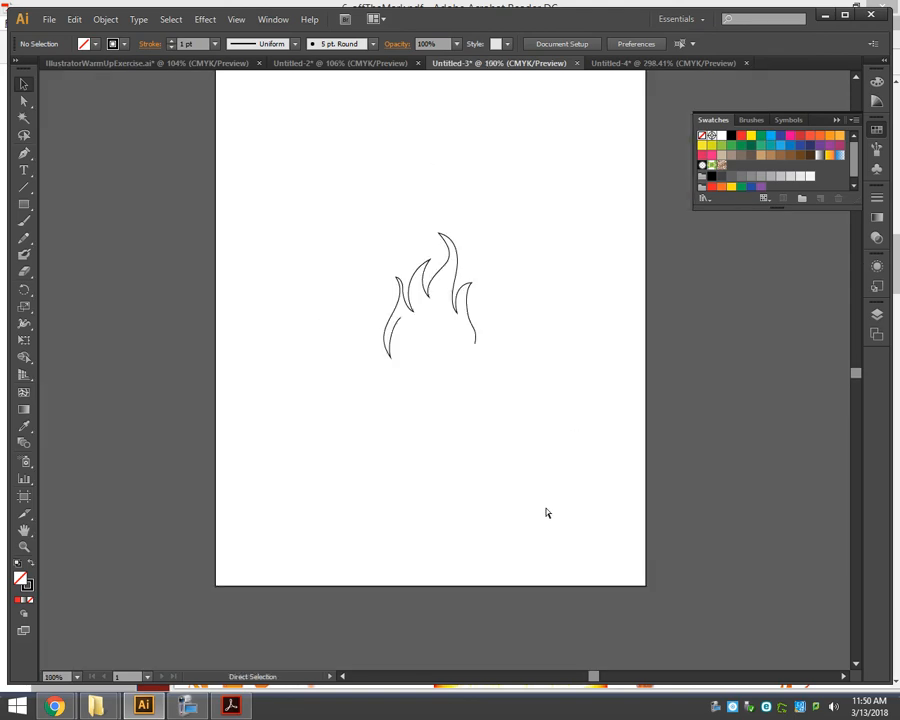
Step: Paste another copy of the flame outline into Untitled-3 and delete it again
{"action": "key", "text": "ctrl+y"}
{"action": "key", "text": "ctrl+y"}
{"action": "key", "text": "ctrl+v"}
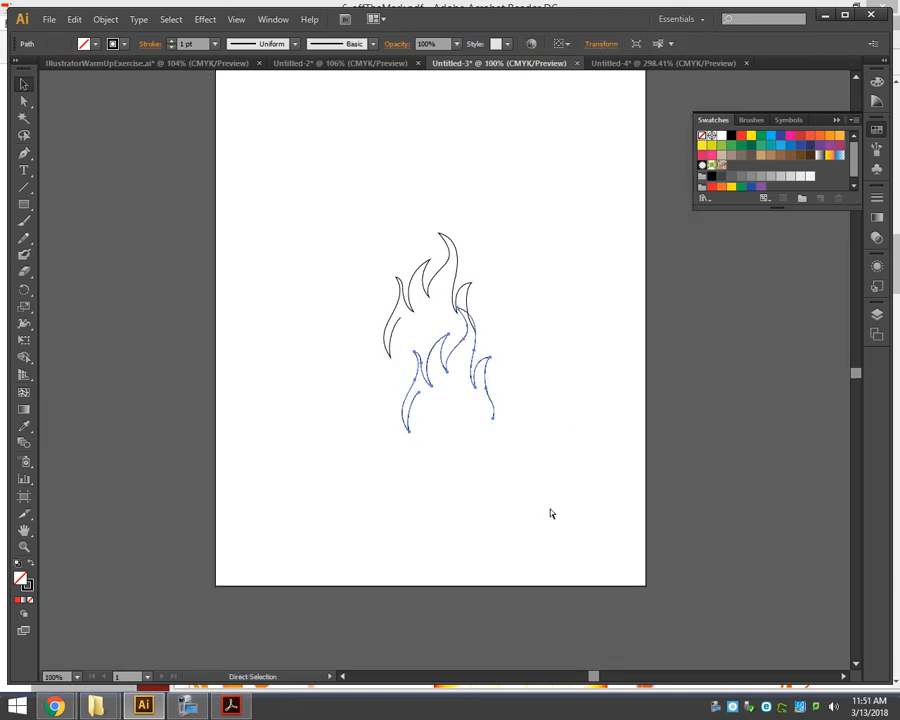
{"action": "key", "text": "v"}
{"action": "key", "text": "Delete"}
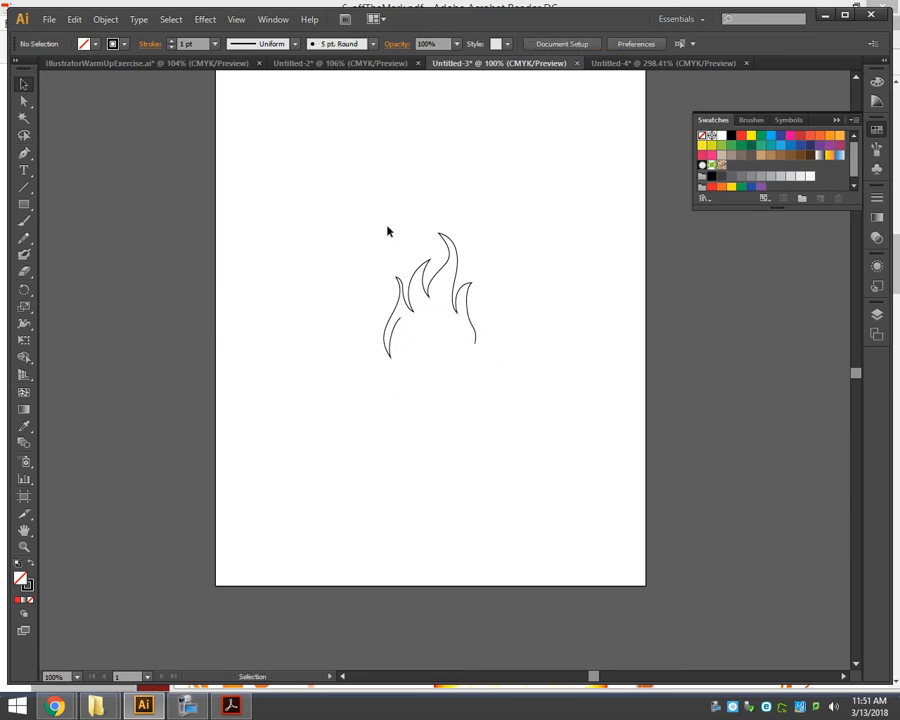
Step: Switch to Chrome to look at the flaming-heart clip art, and return to the Untitled-4 document in Illustrator
{"action": "key", "text": "alt+Tab"}
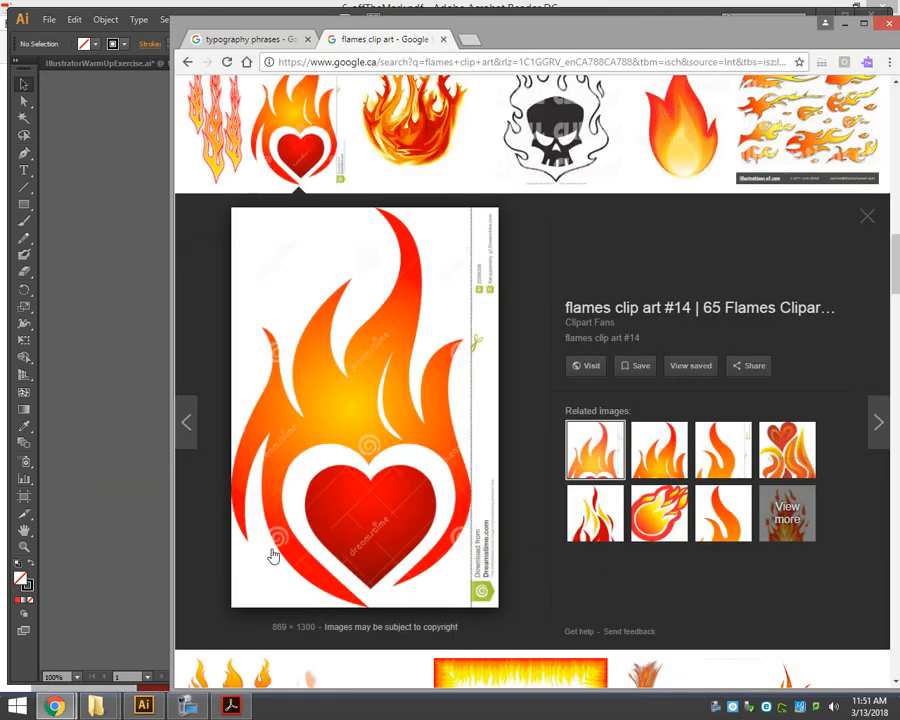
{"action": "left_click", "coordinate": [113, 310]}
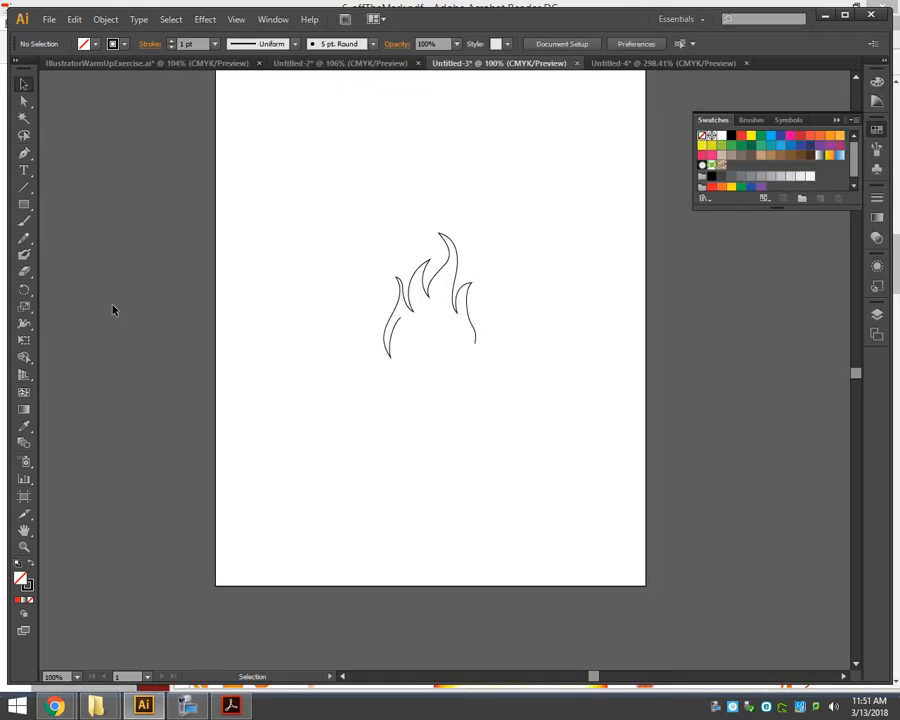
{"action": "left_click", "coordinate": [609, 67]}
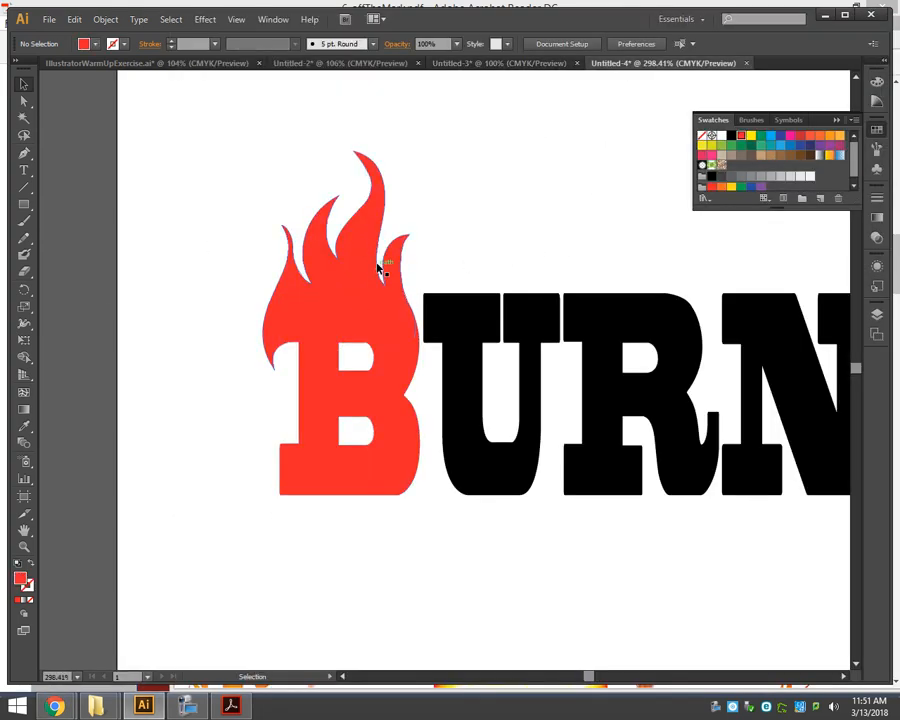
Step: Apply the white-to-black linear gradient fill to both the flame and the letter B
{"action": "left_click", "coordinate": [336, 366]}
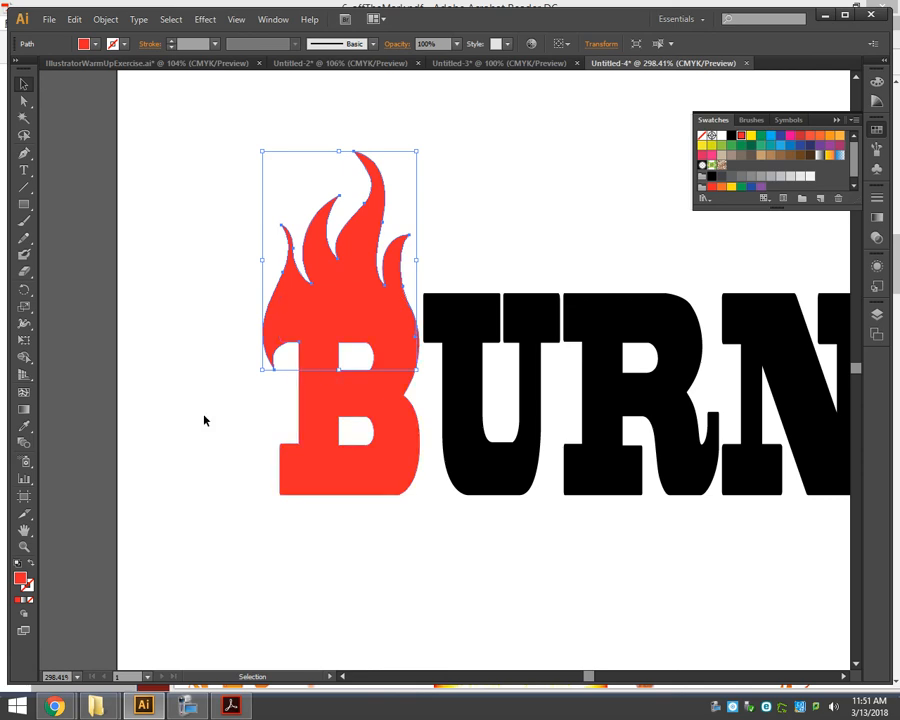
{"action": "left_click", "coordinate": [25, 601]}
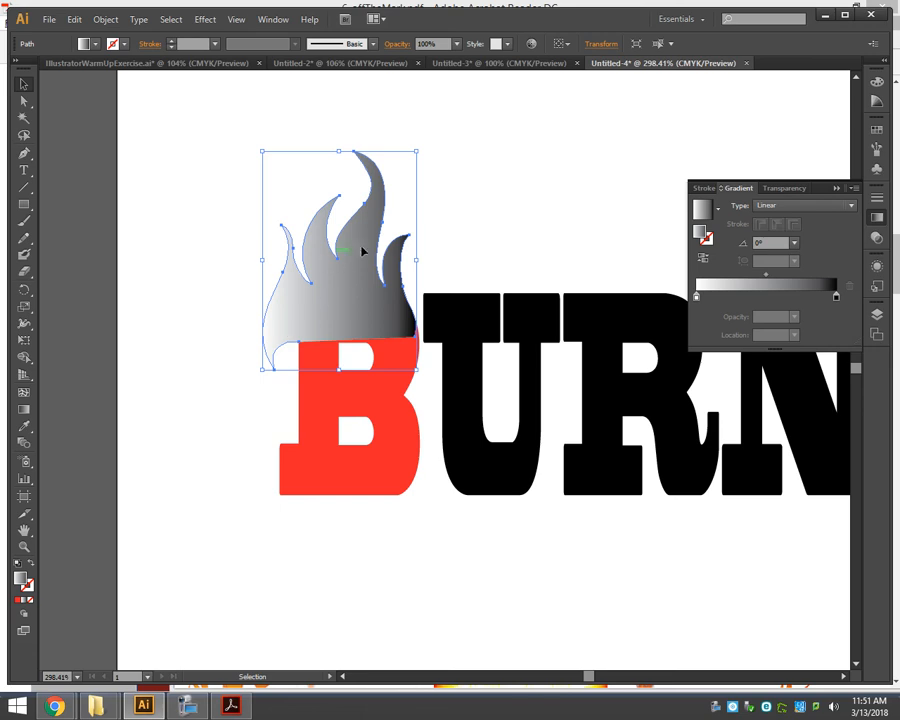
{"action": "left_click", "coordinate": [267, 345]}
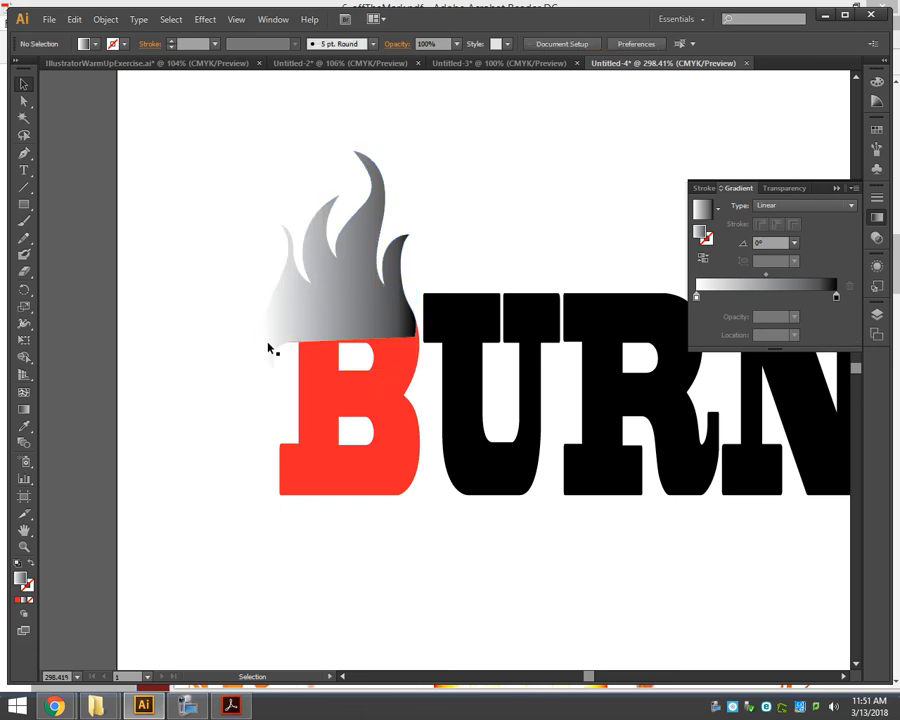
{"action": "left_click", "coordinate": [287, 407]}
{"action": "left_click", "coordinate": [26, 601]}
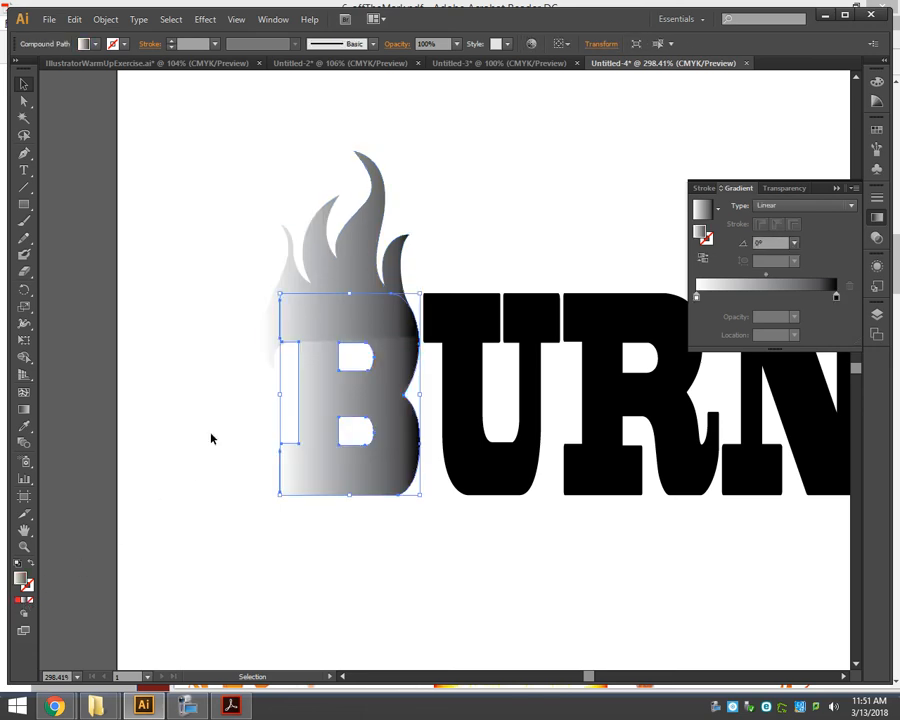
Step: Select the flame and the letter B together and shift their gradient's midpoint to 52.46%
{"action": "left_click", "coordinate": [234, 390]}
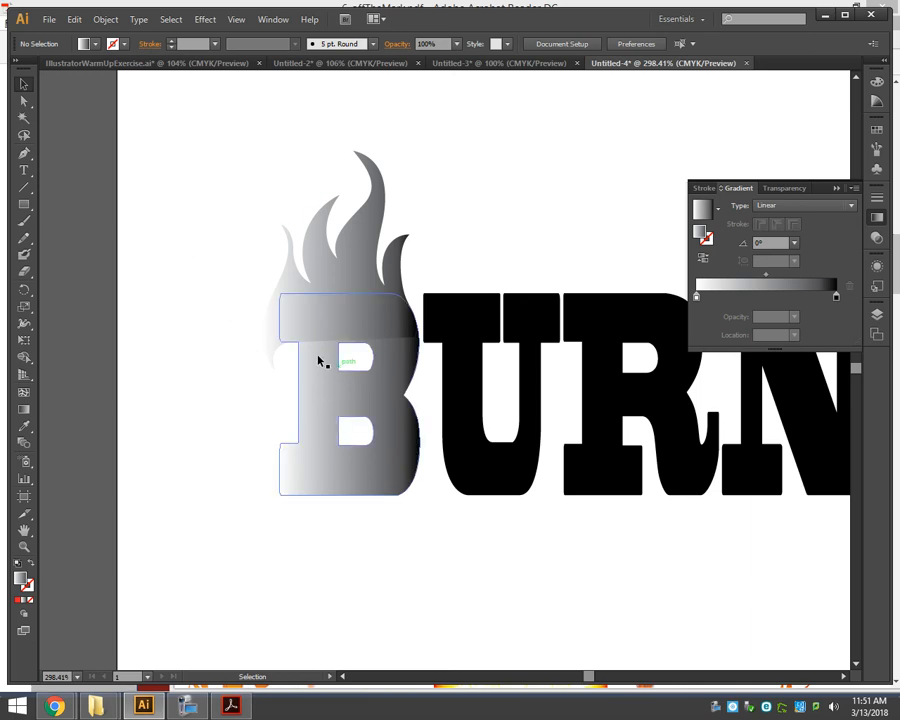
{"action": "left_click", "coordinate": [227, 423]}
{"action": "left_click_drag", "start_coordinate": [202, 225], "coordinate": [225, 492]}
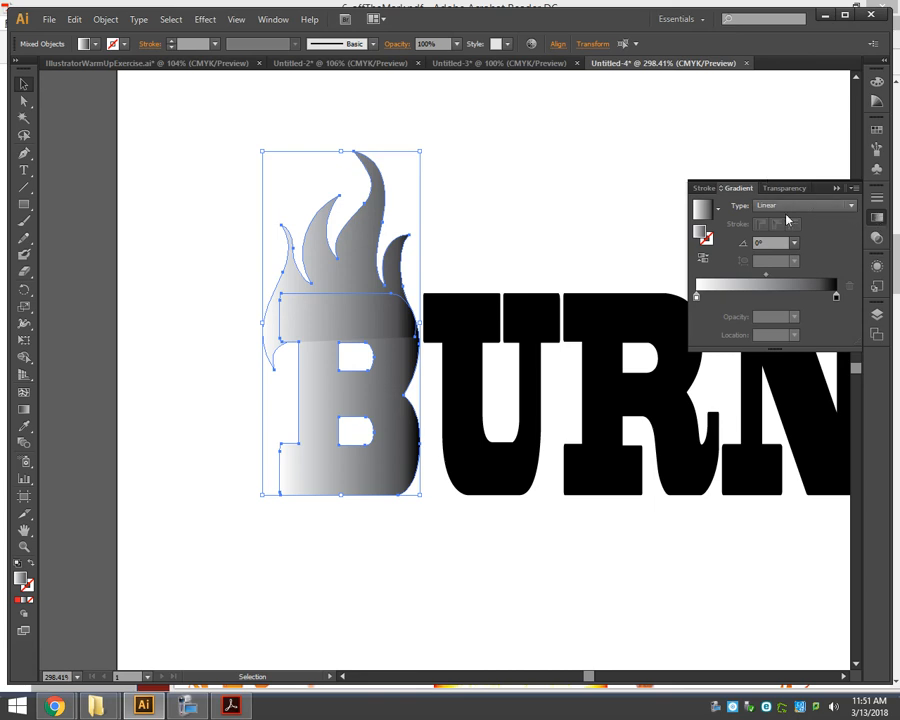
{"action": "left_click", "coordinate": [879, 220]}
{"action": "left_click", "coordinate": [879, 220]}
{"action": "left_click", "coordinate": [879, 220]}
{"action": "left_click", "coordinate": [879, 220]}
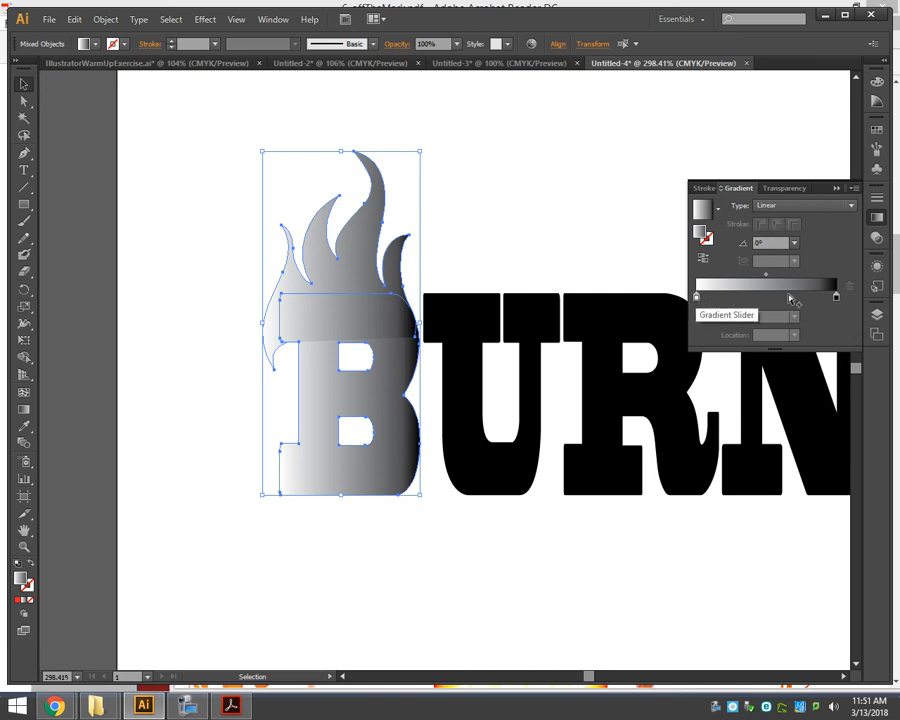
{"action": "left_click_drag", "start_coordinate": [697, 298], "coordinate": [627, 297]}
{"action": "mouse_move", "coordinate": [767, 276]}
{"action": "left_mouse_down"}
{"action": "mouse_move", "coordinate": [720, 276]}
{"action": "mouse_move", "coordinate": [789, 281]}
{"action": "mouse_move", "coordinate": [770, 281]}
{"action": "left_mouse_up"}
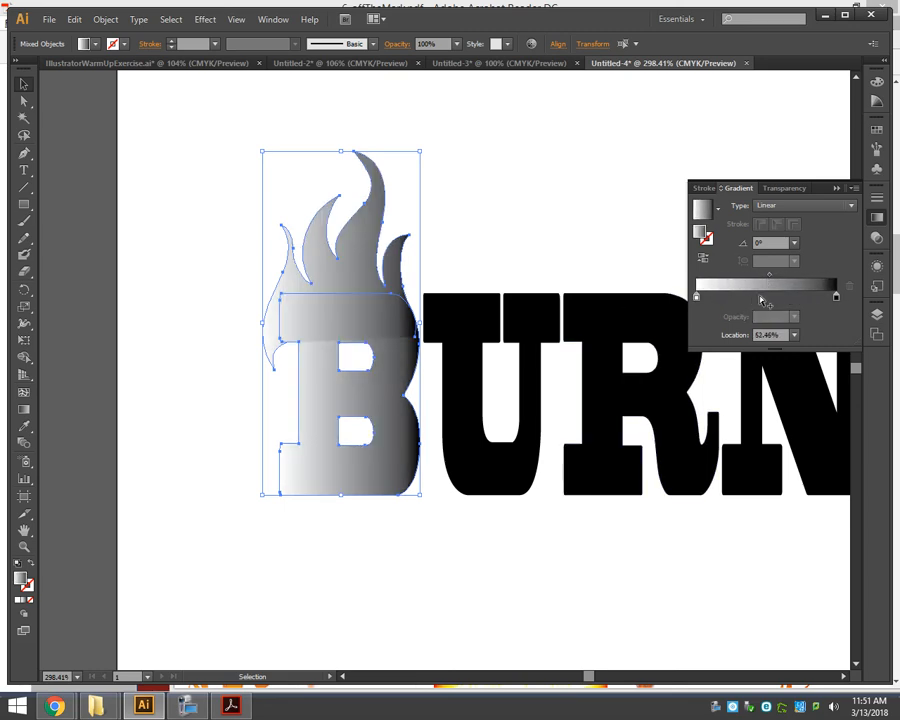
Step: Add an orange colour stop to the gradient at 68.97% and remove it again
{"action": "left_click", "coordinate": [794, 299]}
{"action": "double_click", "coordinate": [794, 299]}
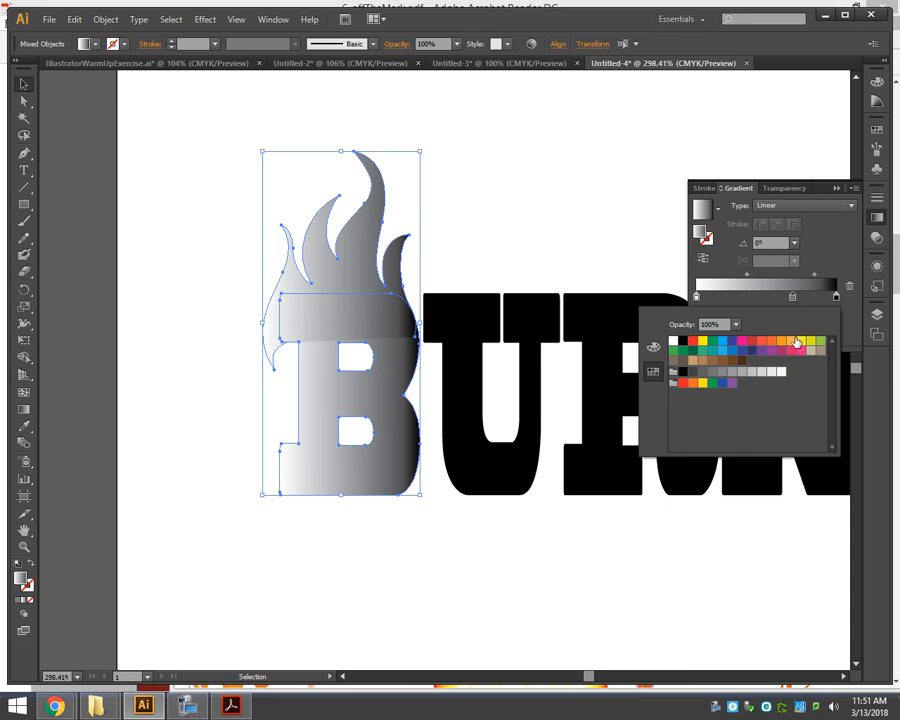
{"action": "left_click", "coordinate": [797, 343]}
{"action": "left_click", "coordinate": [794, 300]}
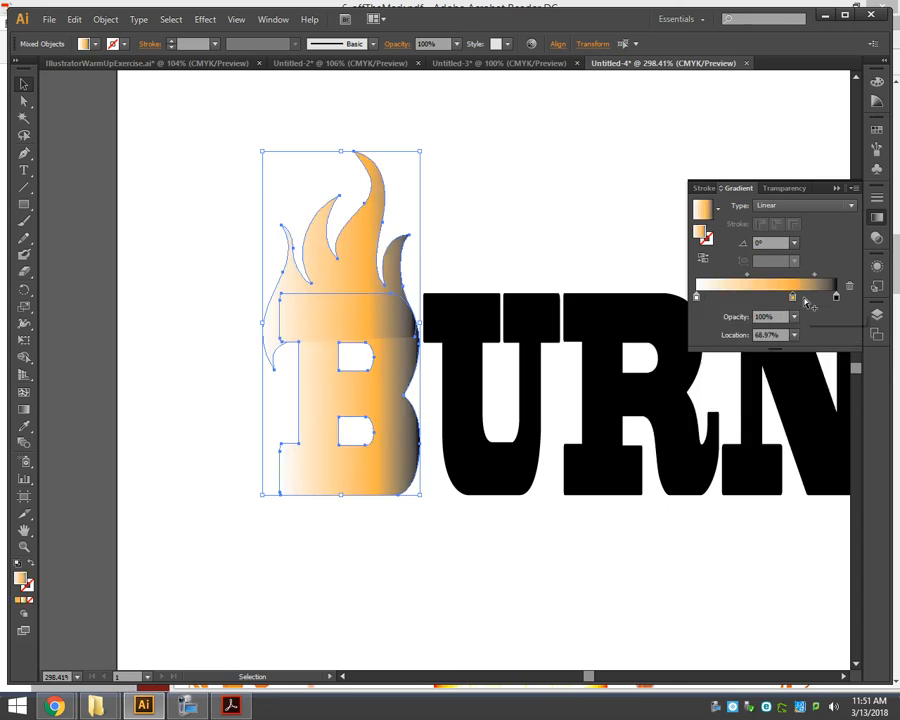
{"action": "left_click_drag", "start_coordinate": [792, 298], "coordinate": [810, 340]}
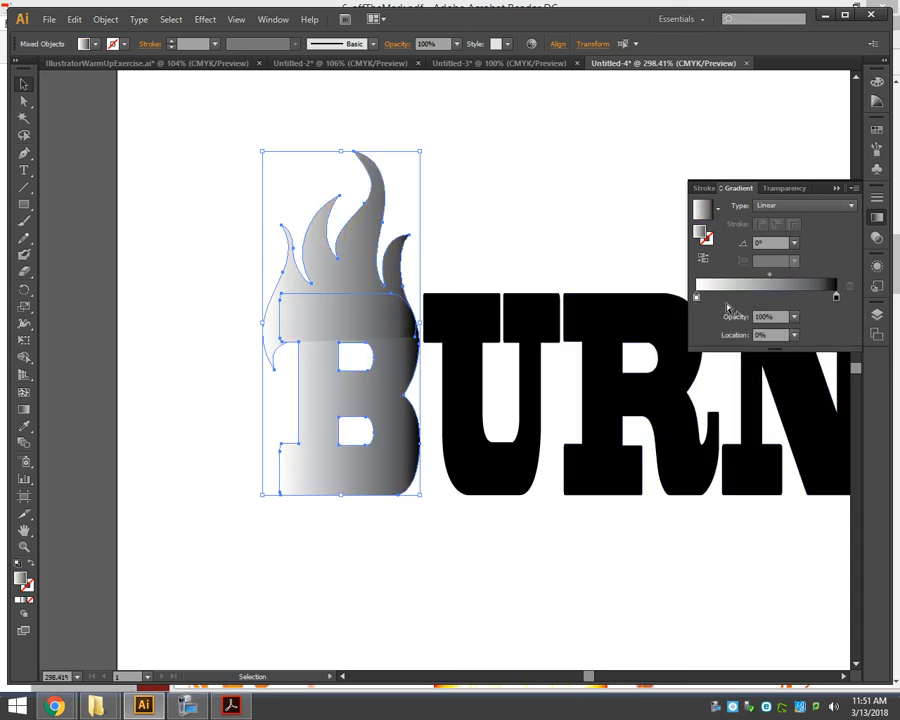
Step: Recolour the gradient of the flame and B with yellow at the start stop and red at the end stop
{"action": "double_click", "coordinate": [837, 298]}
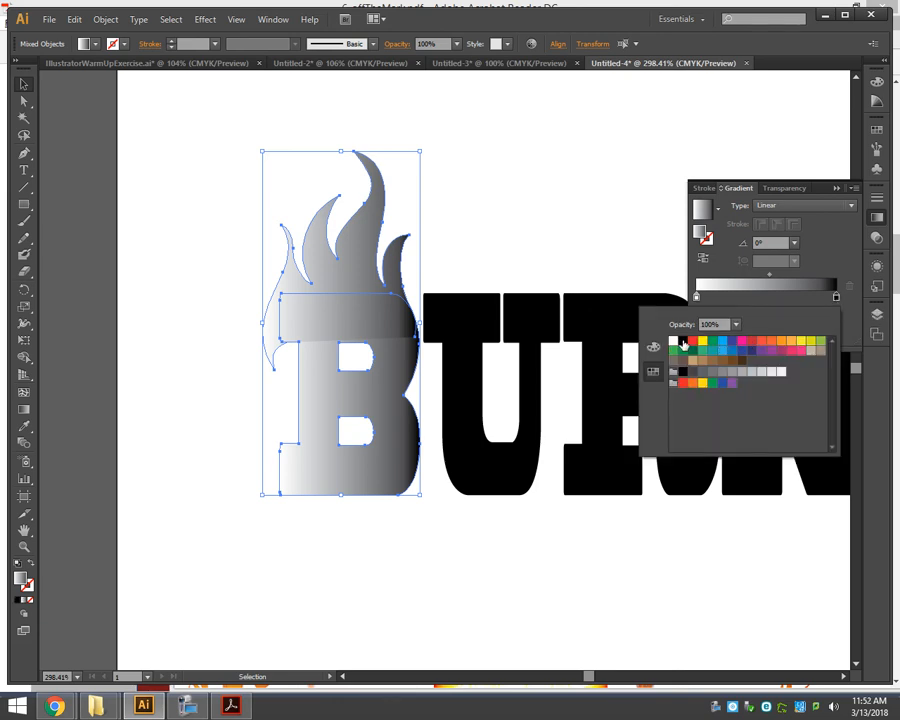
{"action": "left_click", "coordinate": [693, 343]}
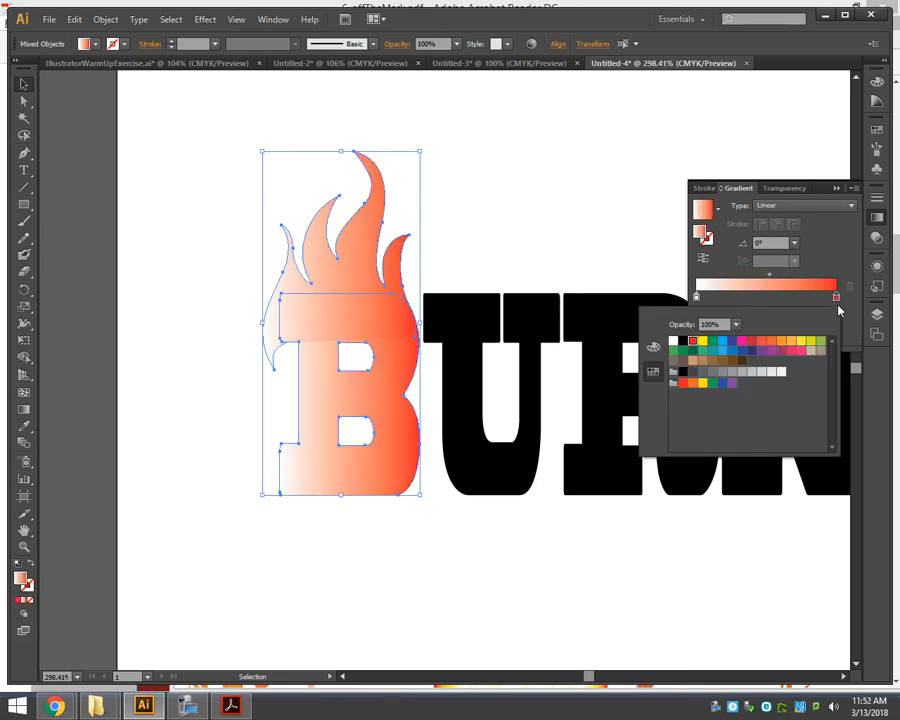
{"action": "left_click", "coordinate": [697, 297]}
{"action": "double_click", "coordinate": [697, 297]}
{"action": "left_click", "coordinate": [703, 342]}
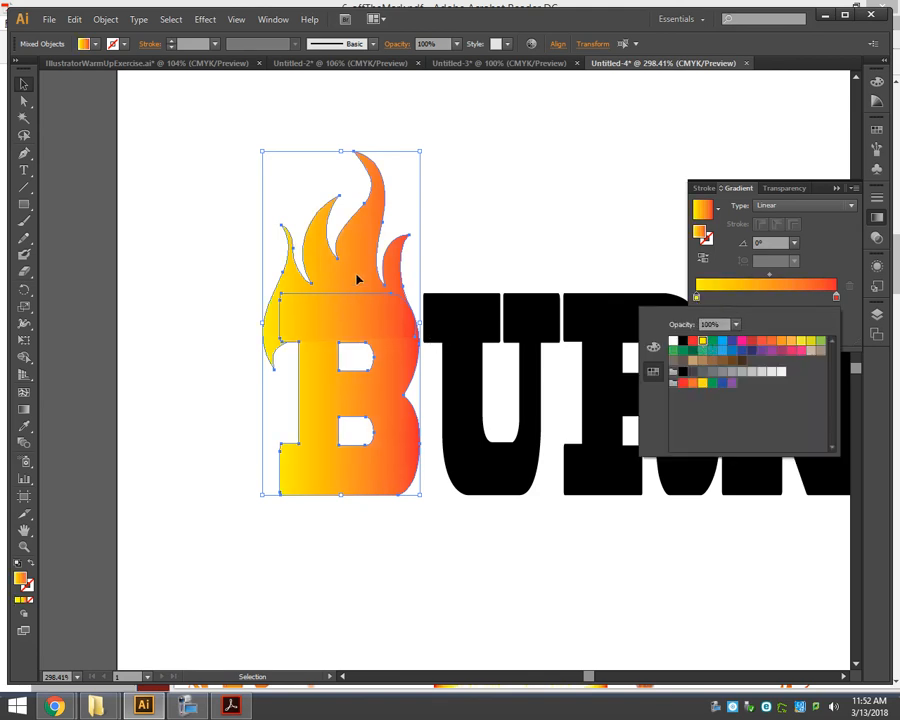
{"action": "left_click", "coordinate": [461, 238]}
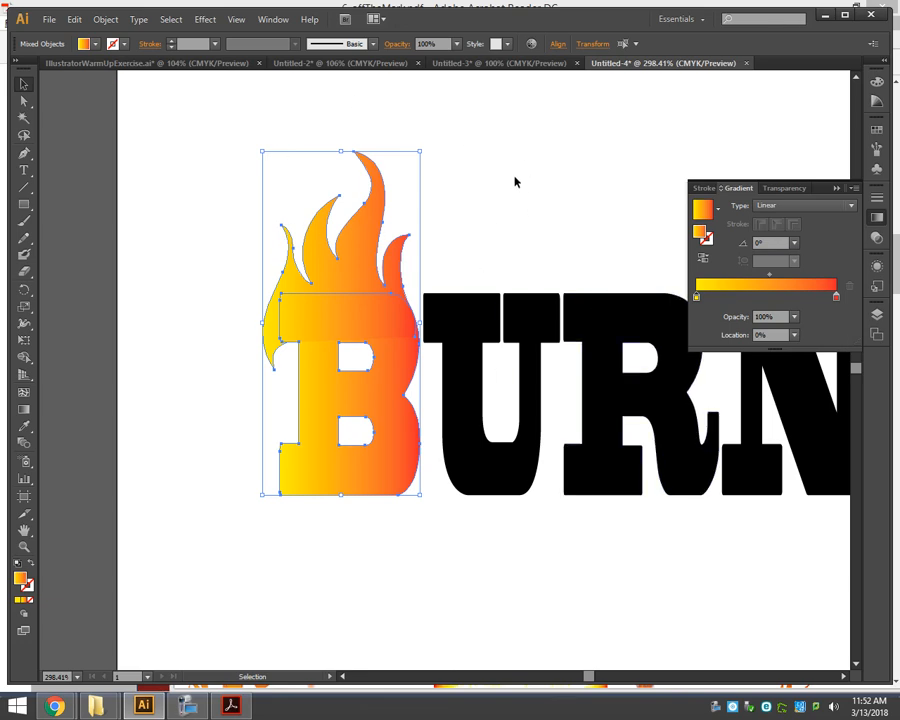
Step: Check the flaming-heart clip art in Chrome, return to Illustrator and change the gradient type of the flame and B to Radial
{"action": "key", "text": "alt+Tab"}
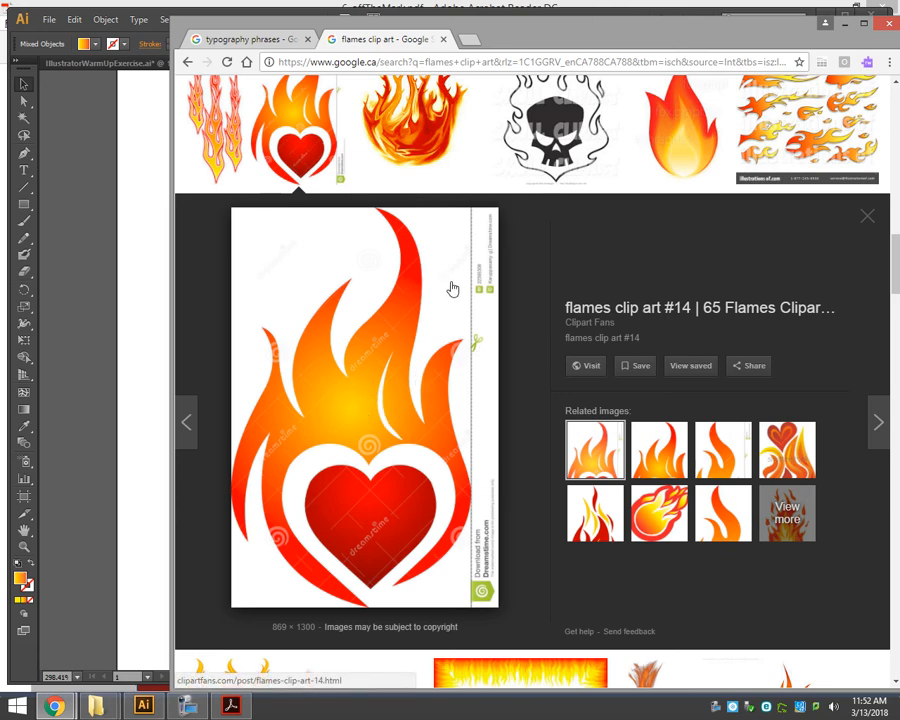
{"action": "left_click", "coordinate": [156, 320]}
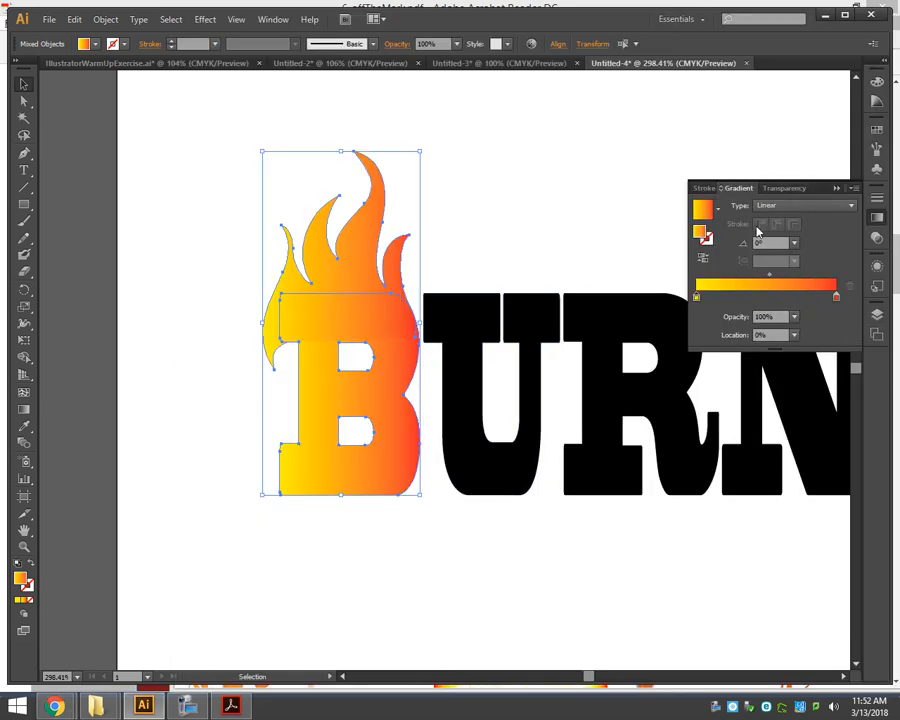
{"action": "left_click", "coordinate": [810, 207]}
{"action": "left_click", "coordinate": [798, 239]}
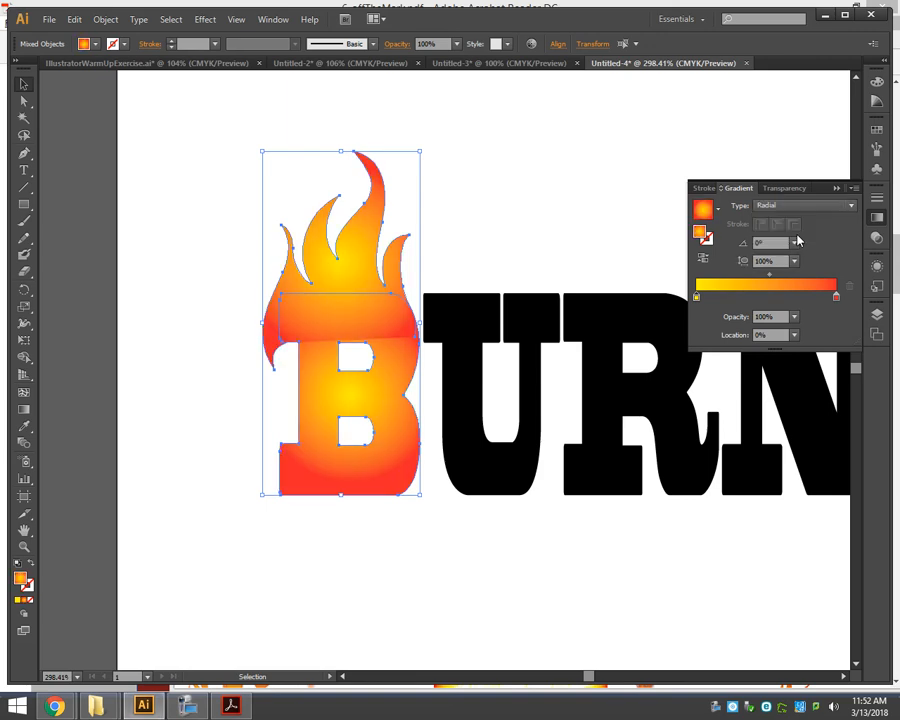
{"action": "left_click", "coordinate": [236, 314]}
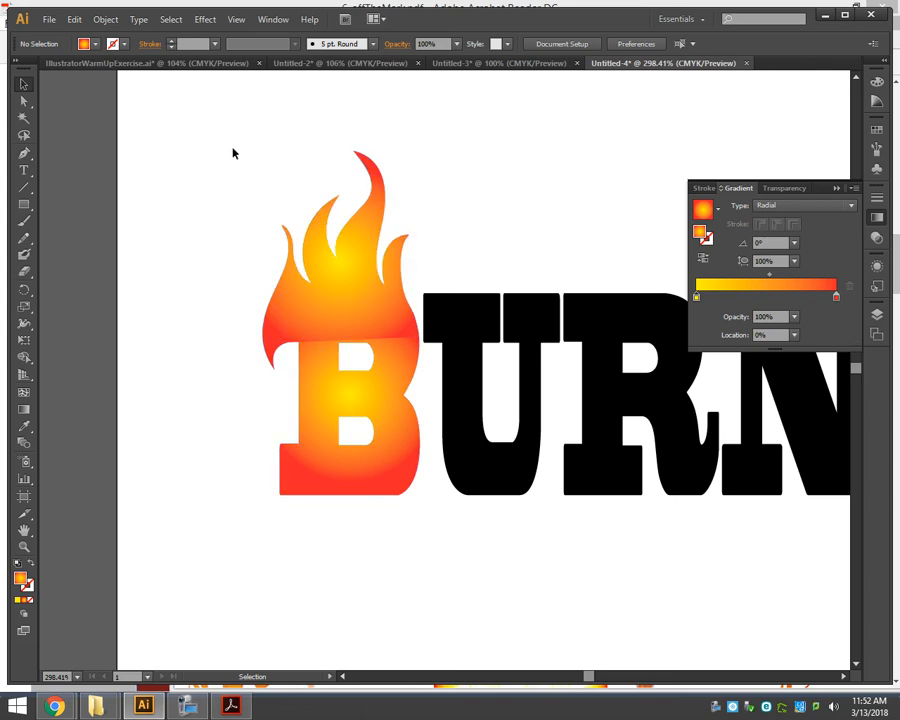
Step: Redraw one shared radial gradient across the flame and B with the Gradient tool, from the B's upper edge towards the tallest flame tip
{"action": "left_click_drag", "start_coordinate": [221, 137], "coordinate": [462, 558]}
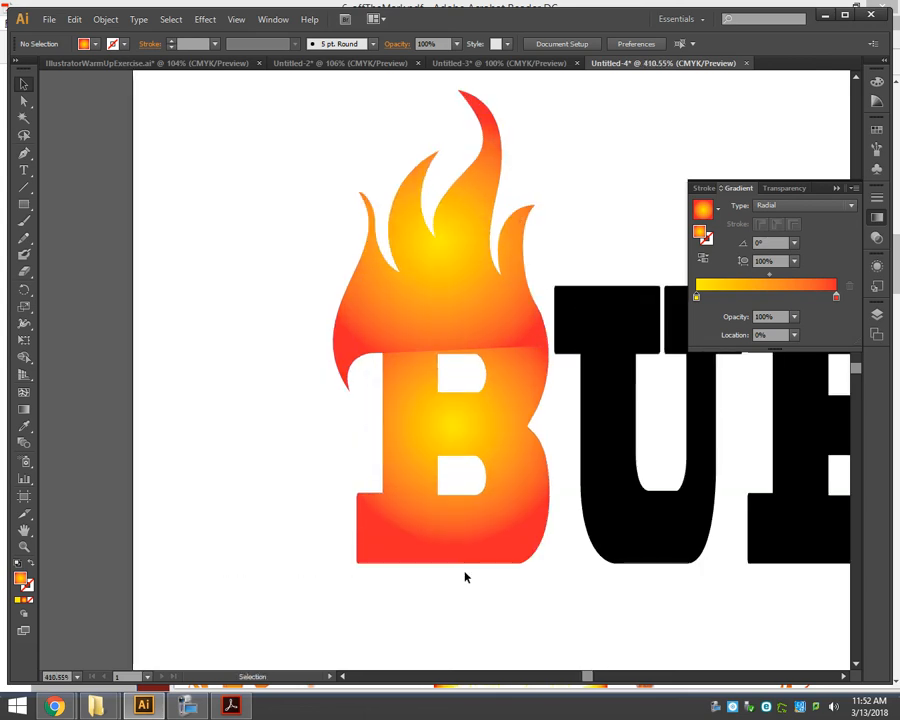
{"action": "left_click_drag", "start_coordinate": [261, 156], "coordinate": [526, 545]}
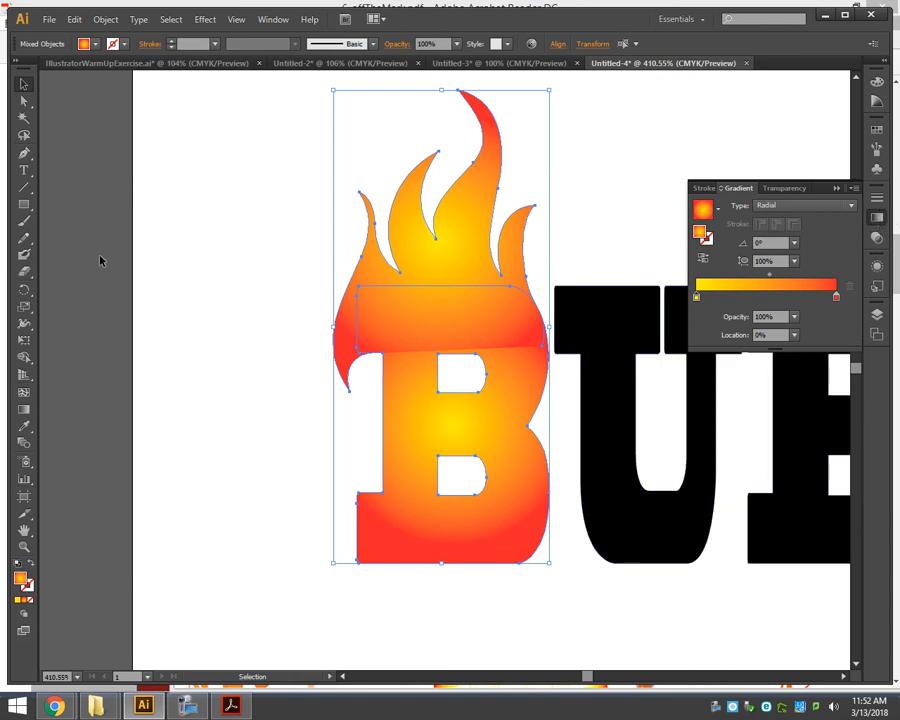
{"action": "left_click", "coordinate": [23, 410]}
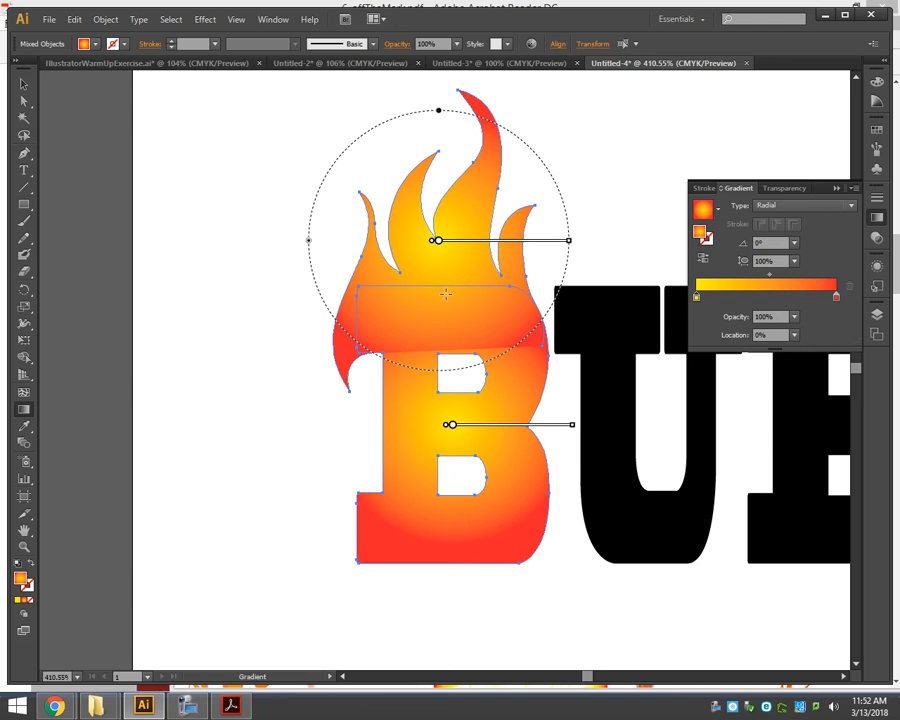
{"action": "mouse_move", "coordinate": [446, 294]}
{"action": "left_mouse_down"}
{"action": "mouse_move", "coordinate": [462, 291]}
{"action": "mouse_move", "coordinate": [464, 352]}
{"action": "mouse_move", "coordinate": [352, 308]}
{"action": "mouse_move", "coordinate": [527, 321]}
{"action": "mouse_move", "coordinate": [540, 270]}
{"action": "mouse_move", "coordinate": [372, 340]}
{"action": "mouse_move", "coordinate": [420, 396]}
{"action": "mouse_move", "coordinate": [474, 346]}
{"action": "mouse_move", "coordinate": [445, 297]}
{"action": "mouse_move", "coordinate": [482, 293]}
{"action": "mouse_move", "coordinate": [495, 142]}
{"action": "left_mouse_up"}
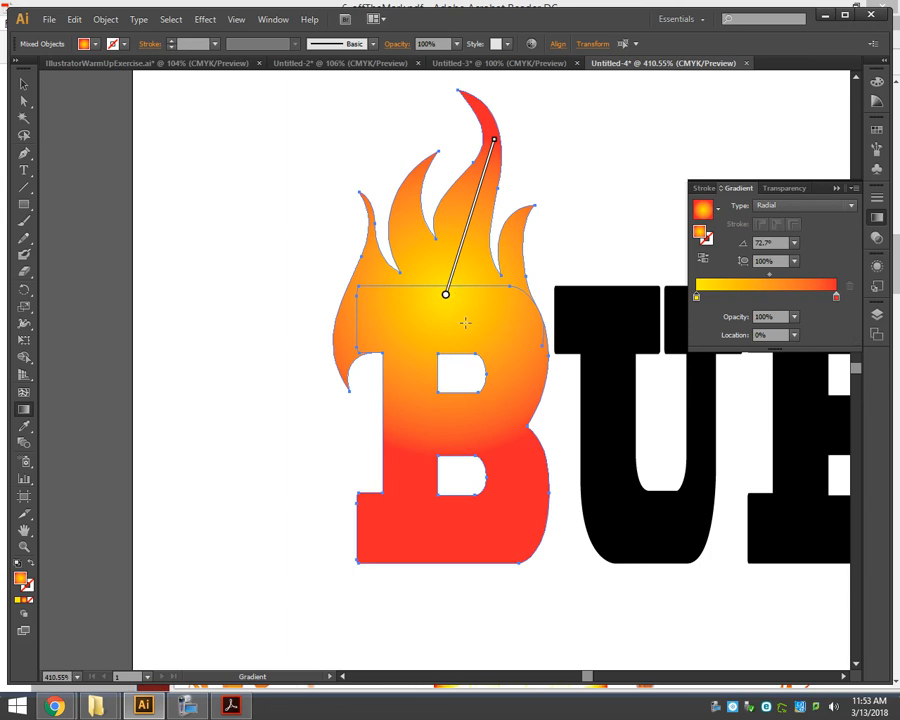
{"action": "left_click", "coordinate": [24, 84]}
{"action": "left_click", "coordinate": [142, 180]}
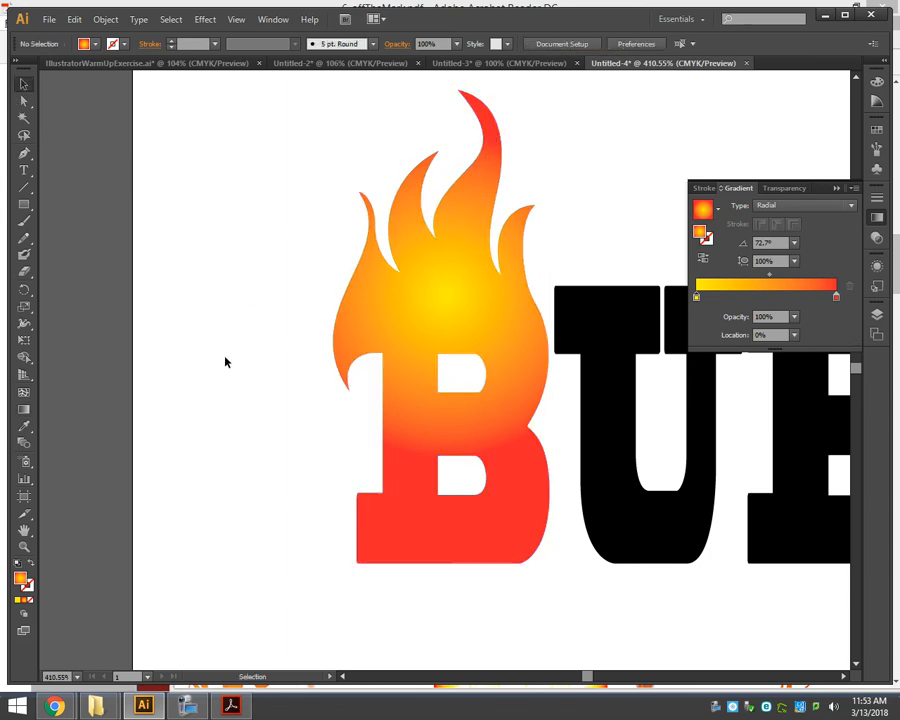
Step: Fit the artboard in view and fill the letters URNING with the same yellow-to-red radial gradient
{"action": "key", "text": "a"}
{"action": "key", "text": "ctrl+0"}
{"action": "key", "text": "v"}
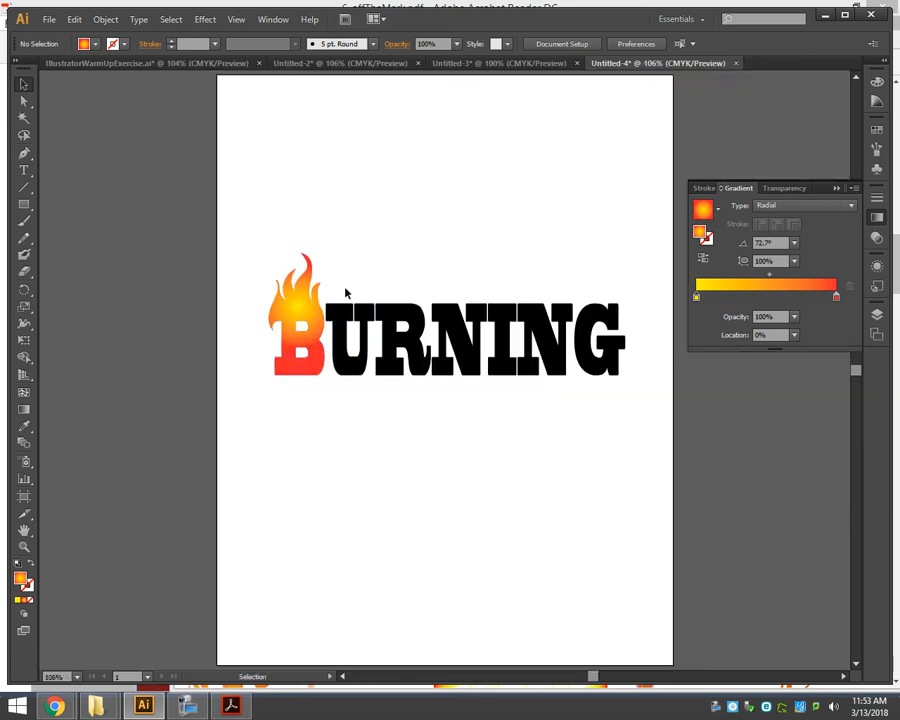
{"action": "left_click_drag", "start_coordinate": [345, 294], "coordinate": [652, 397]}
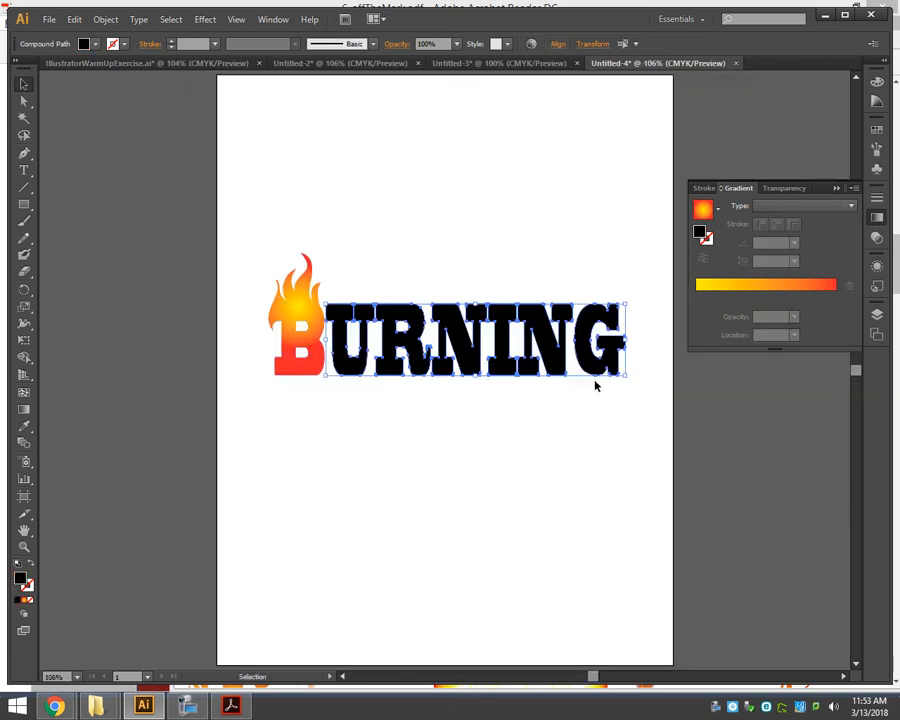
{"action": "left_click", "coordinate": [700, 209]}
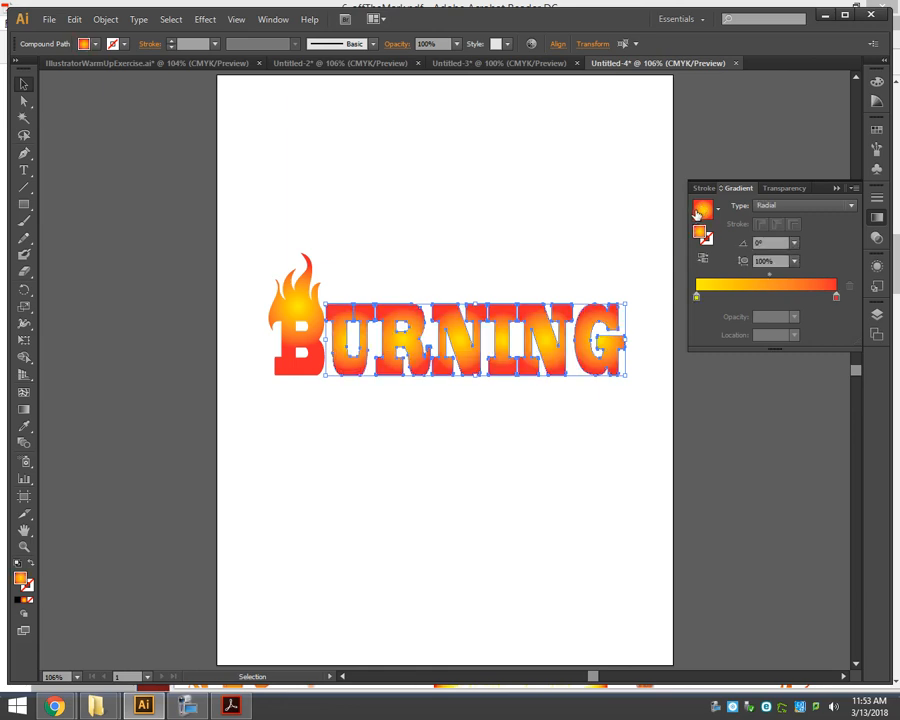
{"action": "left_click", "coordinate": [502, 430]}
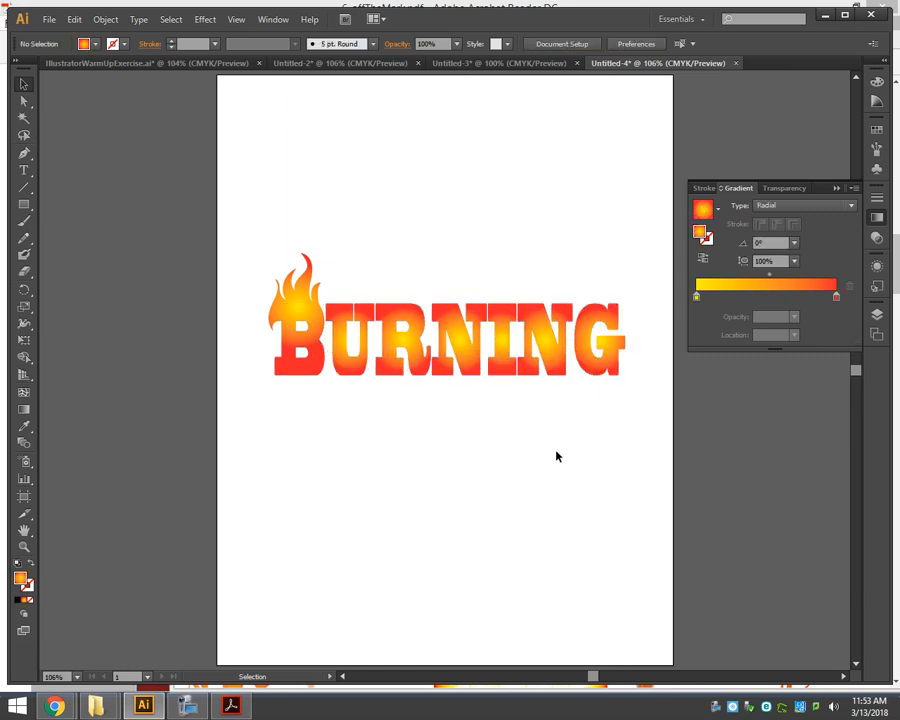
Step: Redraw a single radial gradient across the letters URNING with the Gradient tool, from the first N to the G
{"action": "left_click_drag", "start_coordinate": [631, 285], "coordinate": [323, 413]}
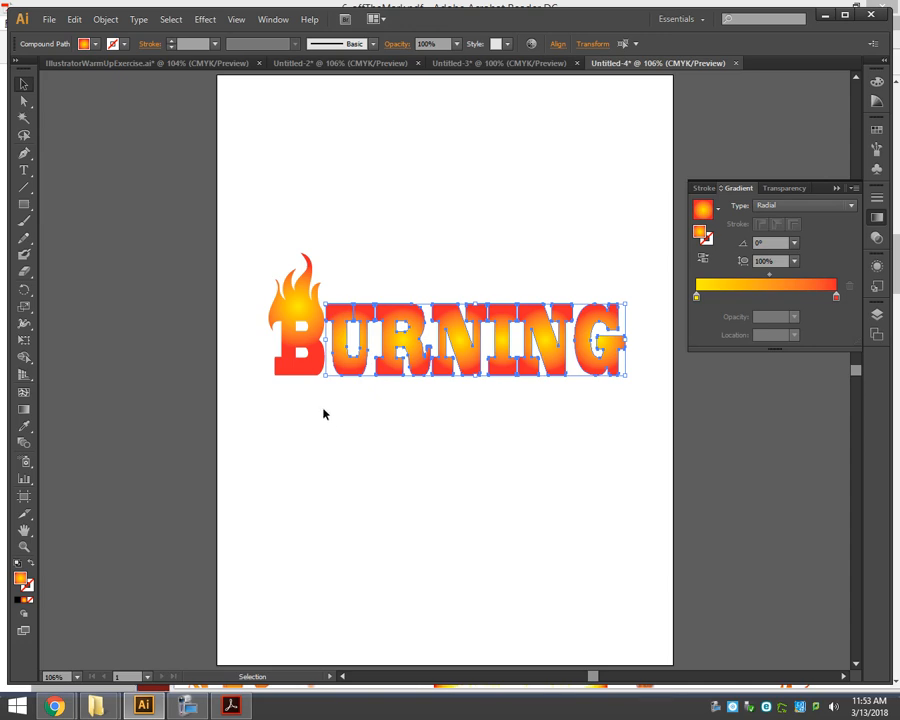
{"action": "left_click", "coordinate": [24, 409]}
{"action": "left_click_drag", "start_coordinate": [457, 325], "coordinate": [600, 327]}
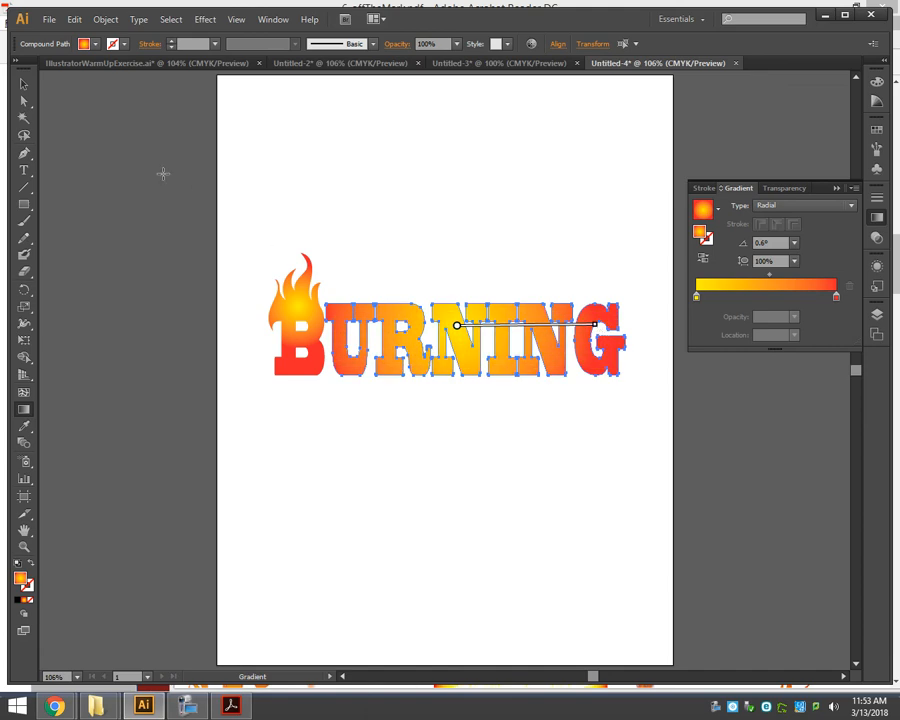
{"action": "left_click", "coordinate": [24, 84]}
{"action": "left_click", "coordinate": [285, 157]}
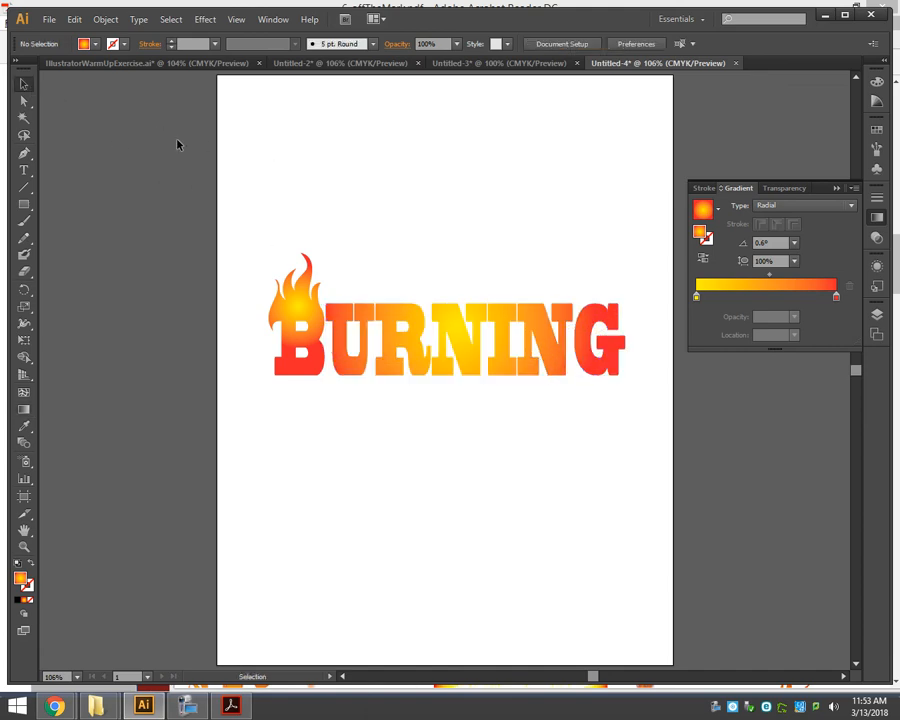
Step: Move the letters URNING away from the flaming B to the empty lower part of the artboard
{"action": "left_click", "coordinate": [322, 292]}
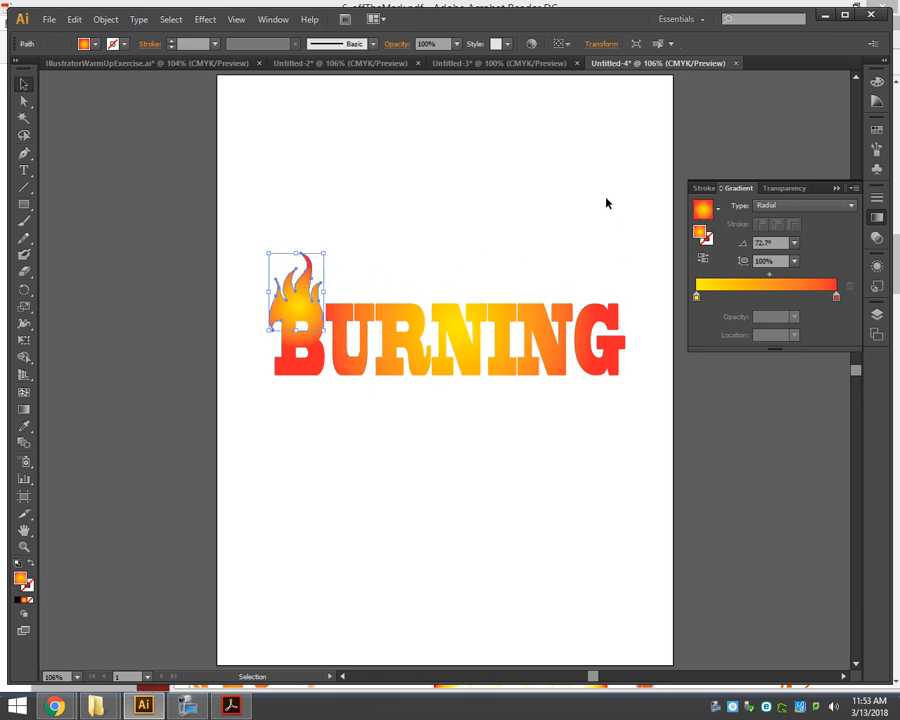
{"action": "left_click", "coordinate": [556, 268]}
{"action": "left_click_drag", "start_coordinate": [353, 269], "coordinate": [605, 534]}
{"action": "key", "text": "g"}
{"action": "left_click", "coordinate": [331, 321]}
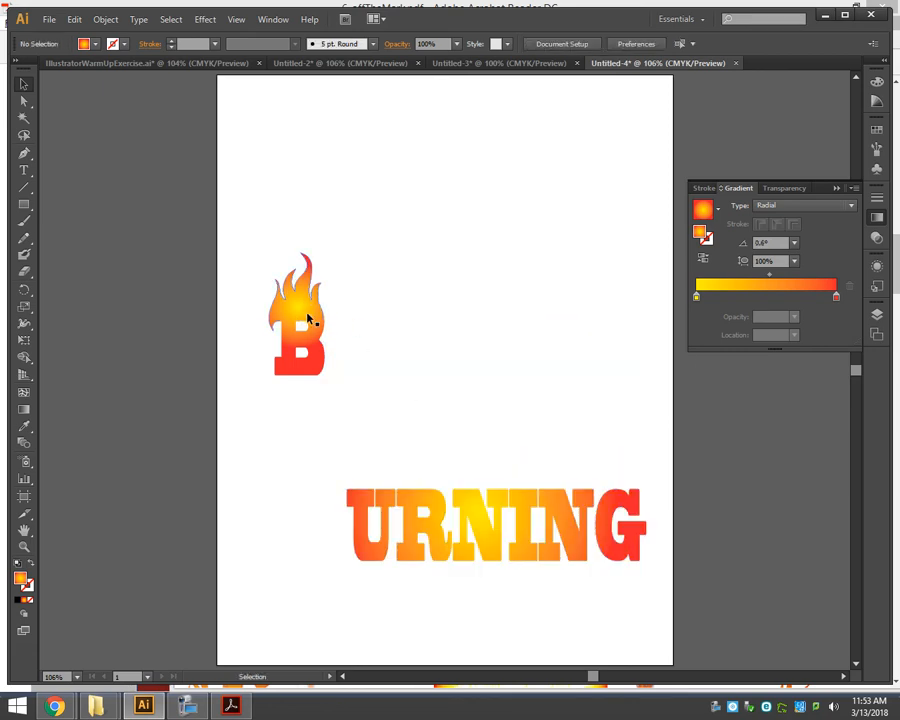